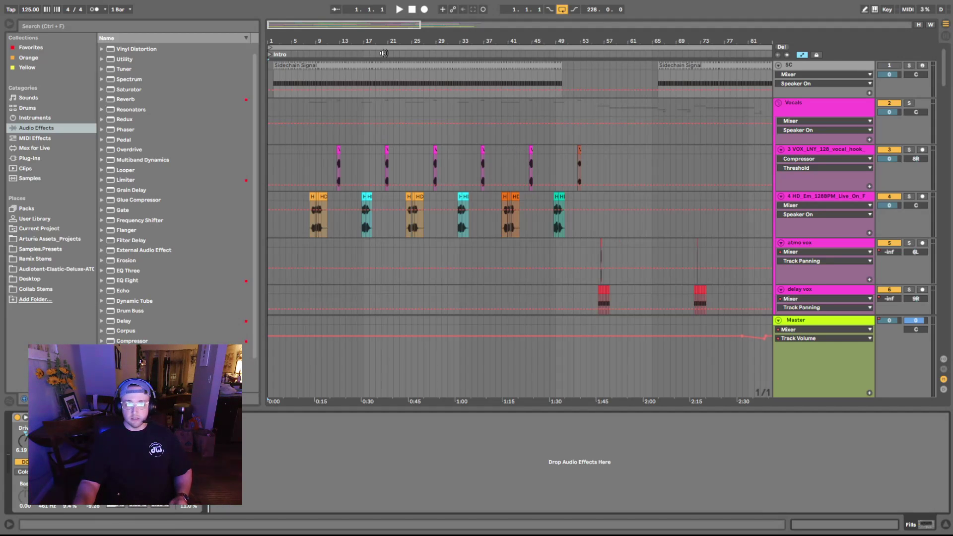
Step: Play the song from the start while reviewing the vocal and chord tracks, and stop playback
click(402, 9)
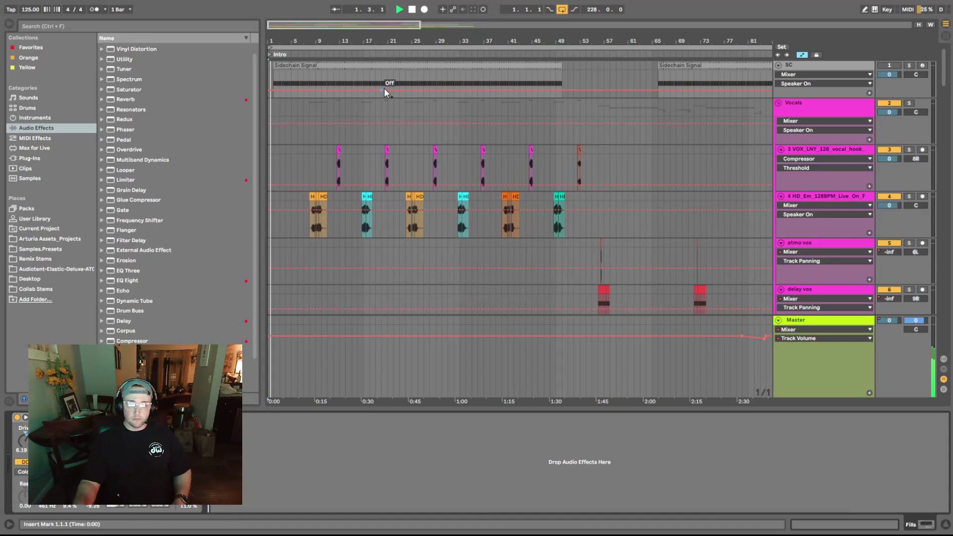
drag(942, 74, 945, 349)
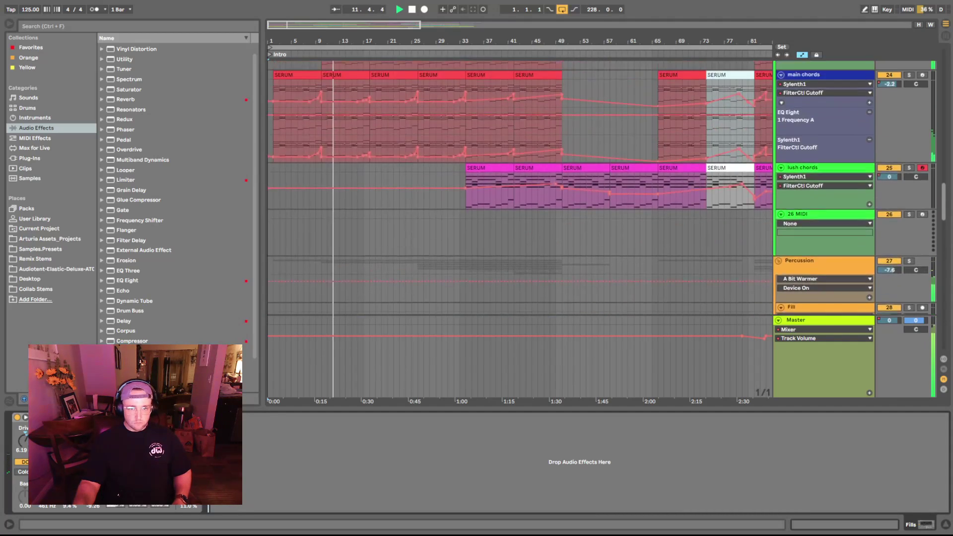
scroll(600, 229, up, 12)
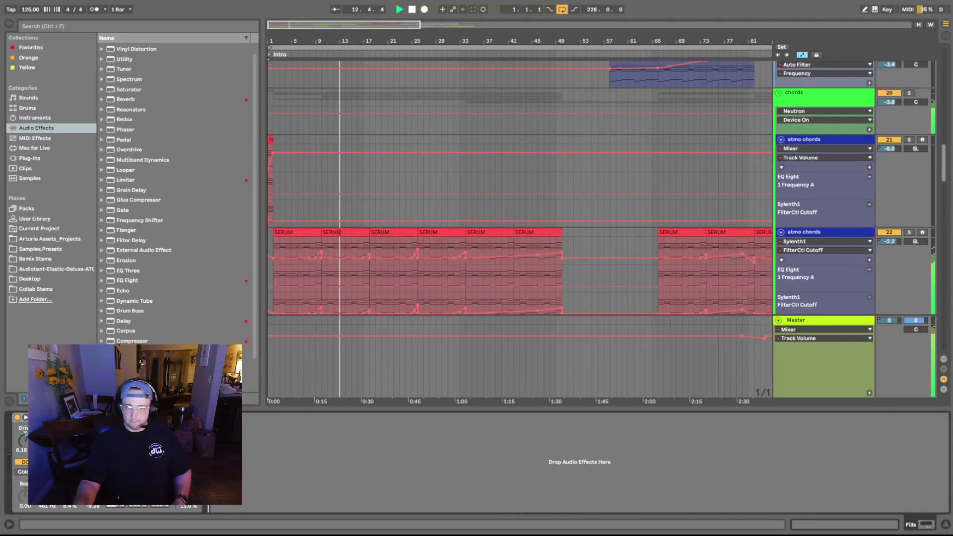
scroll(520, 199, up, 15)
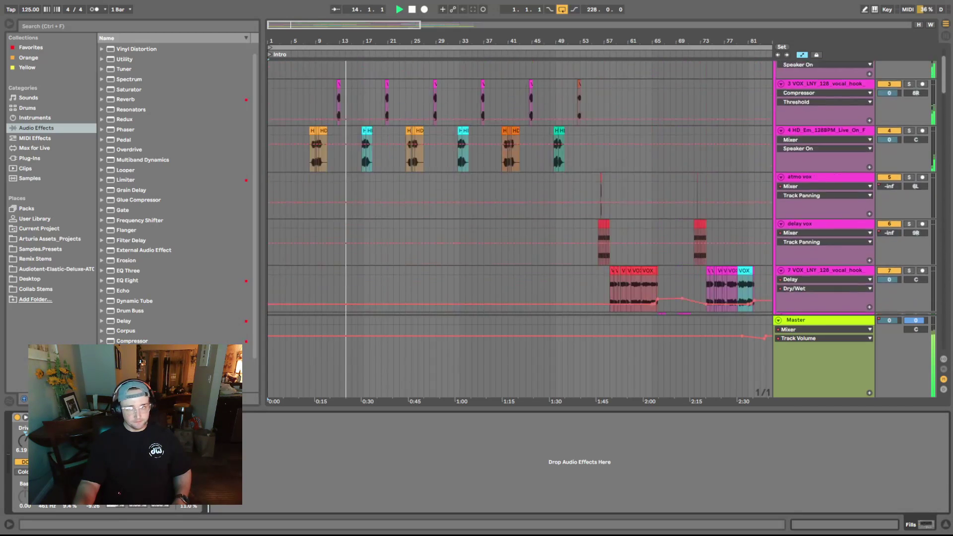
scroll(520, 188, up, 4)
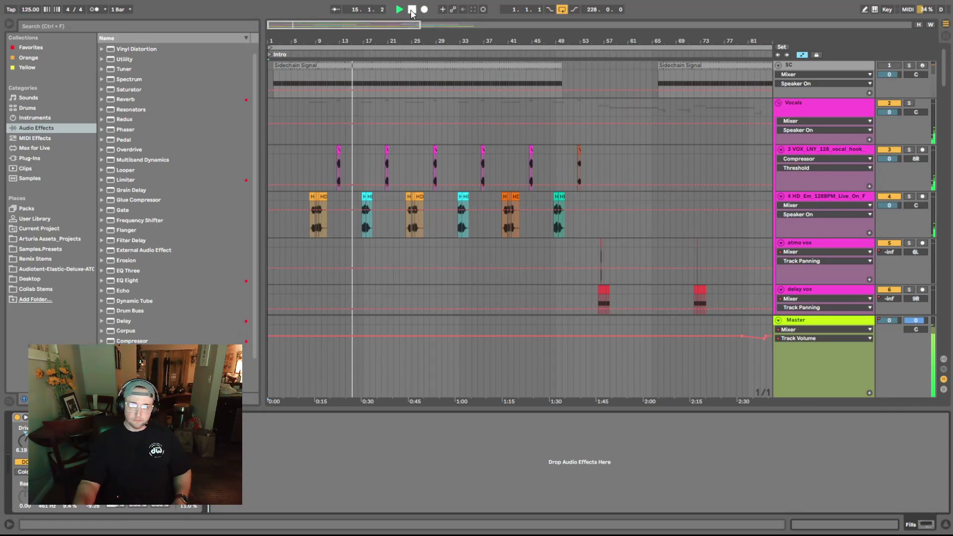
click(412, 10)
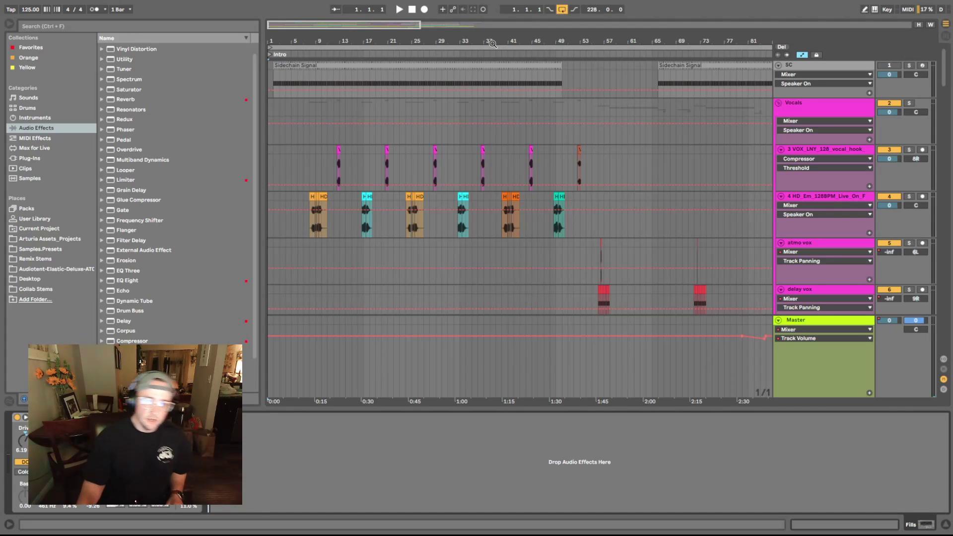
Step: Solo the chords group and play it from the second SERUM clip on atmo chords track 22
drag(466, 40, 403, 62)
scroll(406, 177, down, 10)
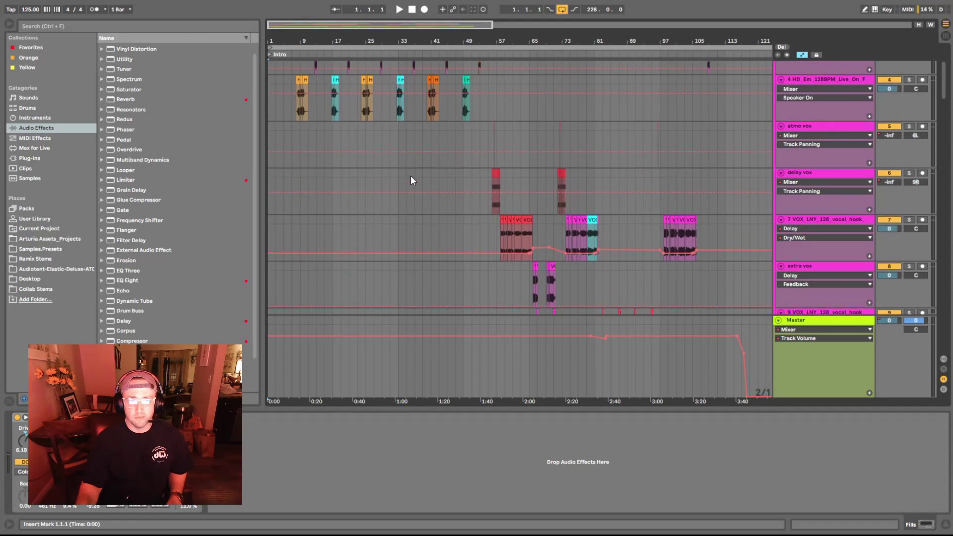
scroll(369, 307, down, 20)
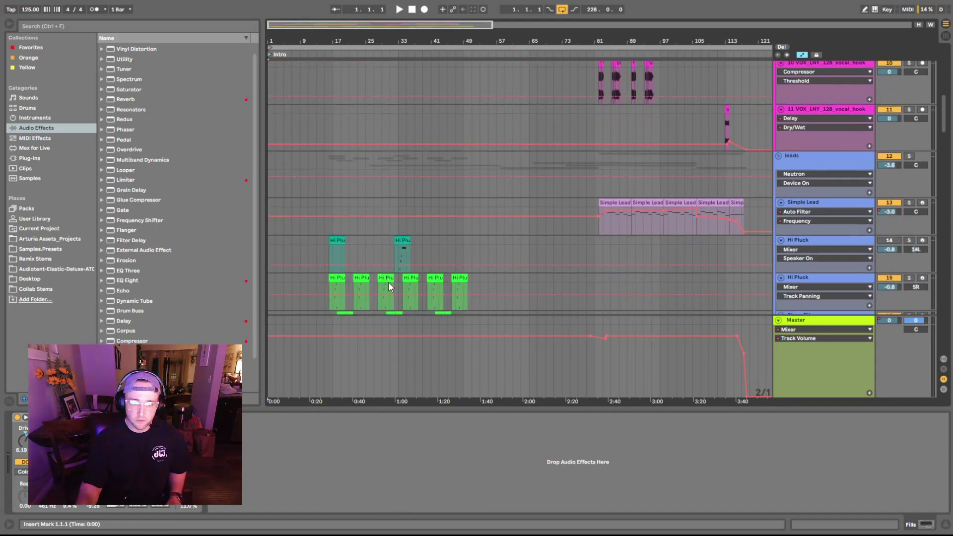
scroll(430, 271, down, 15)
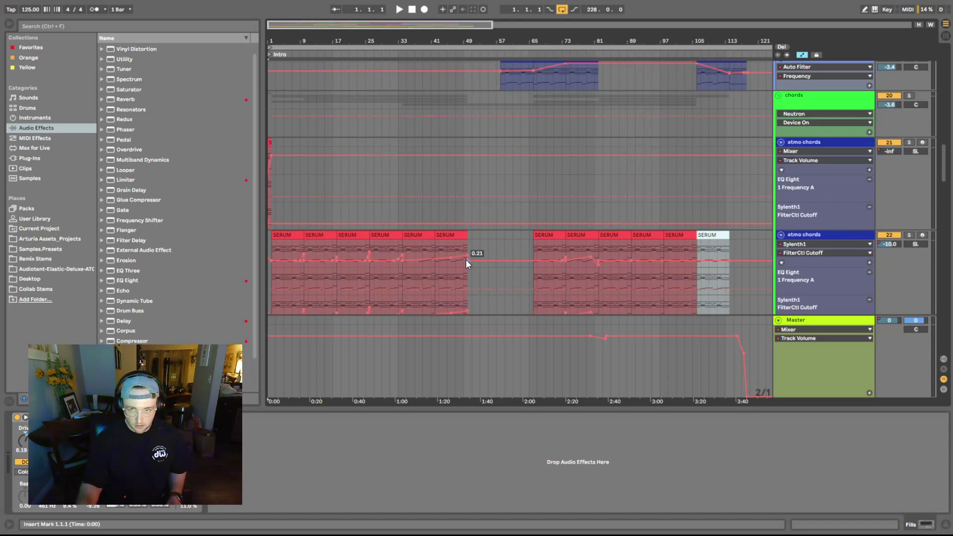
click(308, 270)
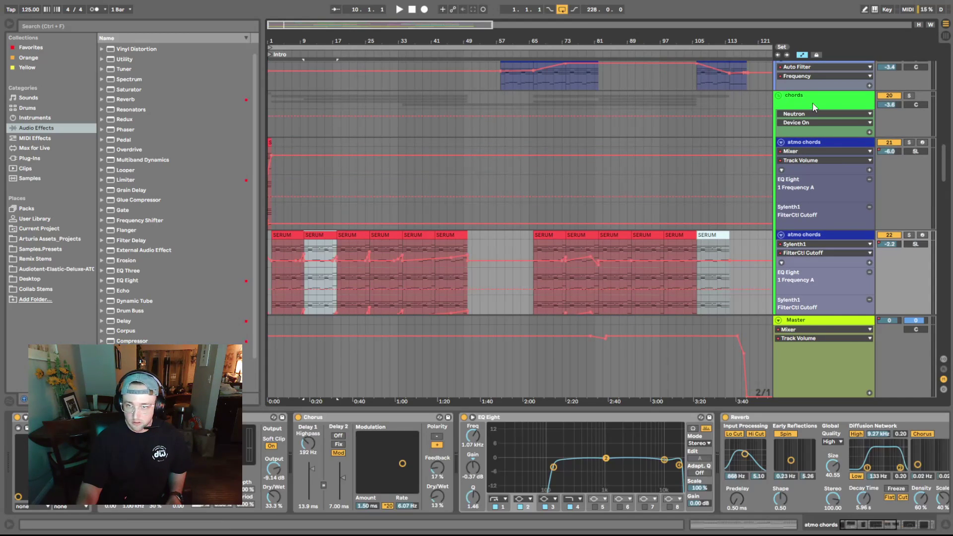
click(909, 95)
key(space)
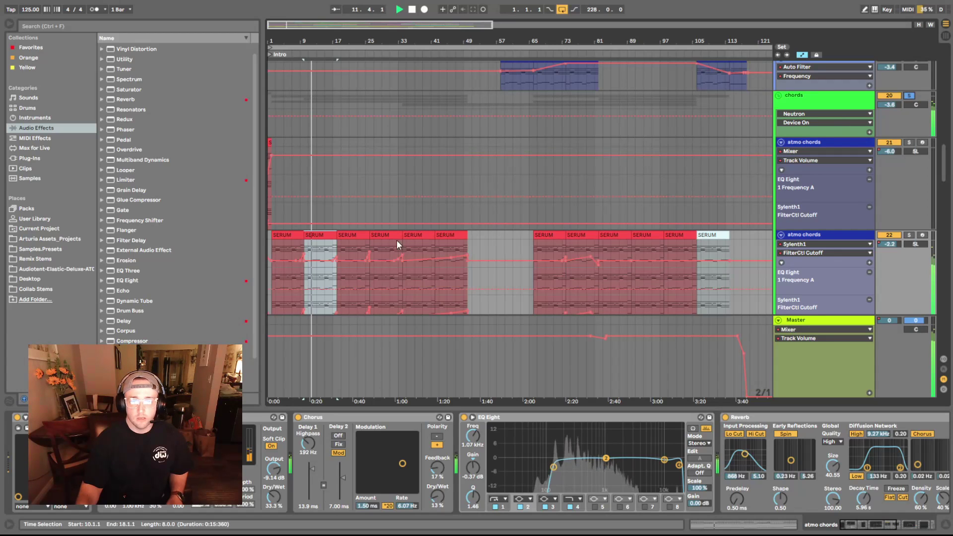
Step: Listen to the soloed chords from the fourth SERUM clip on atmo chords track 22, starting at bar 26
click(377, 239)
key(space)
key(space)
Step: Unsolo the chords group, play the full mix from bar 26 while returning to the vocal tracks, and stop playback
scroll(808, 199, down, 2)
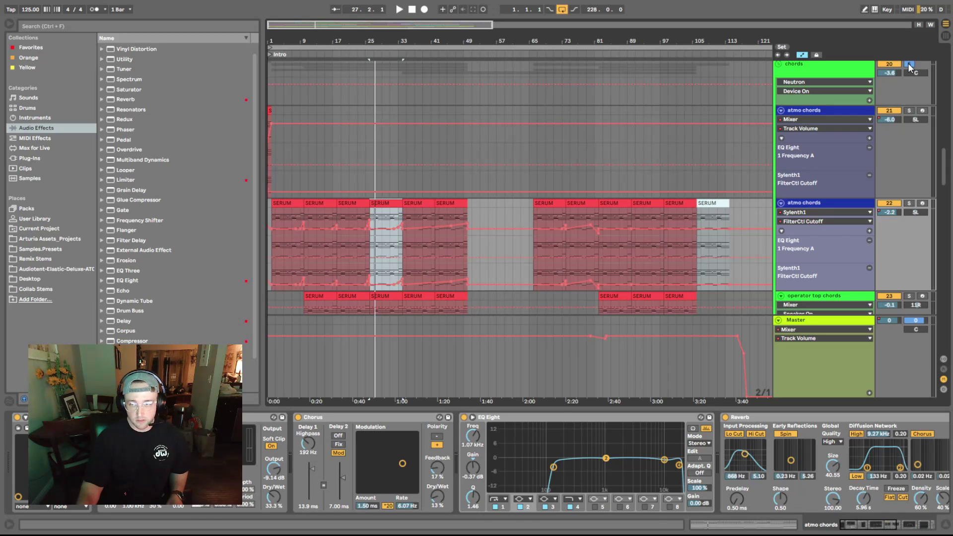
key(space)
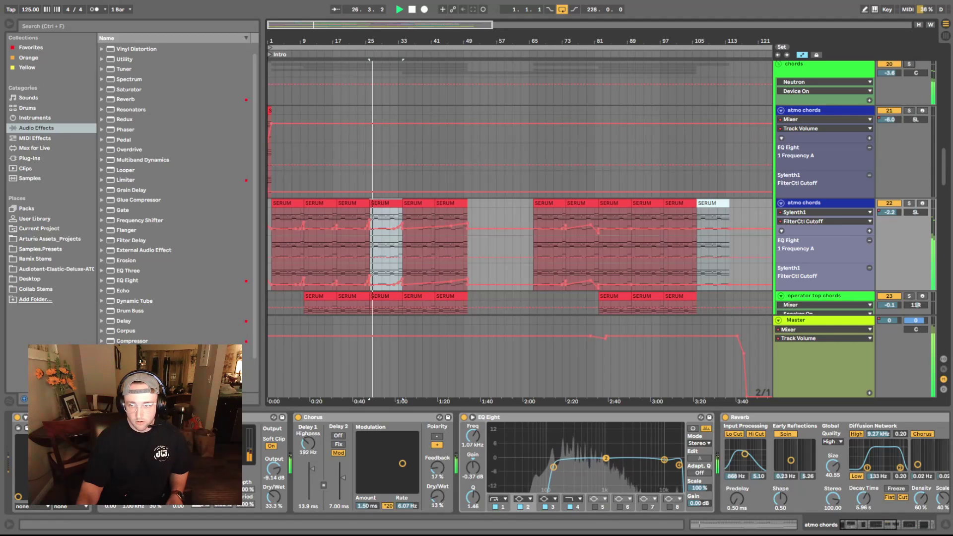
drag(948, 167, 949, 74)
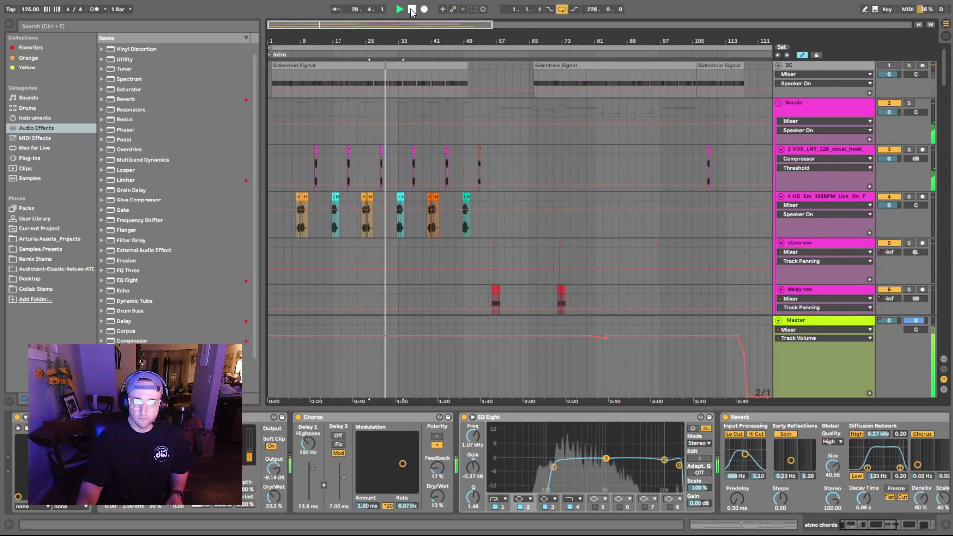
click(412, 10)
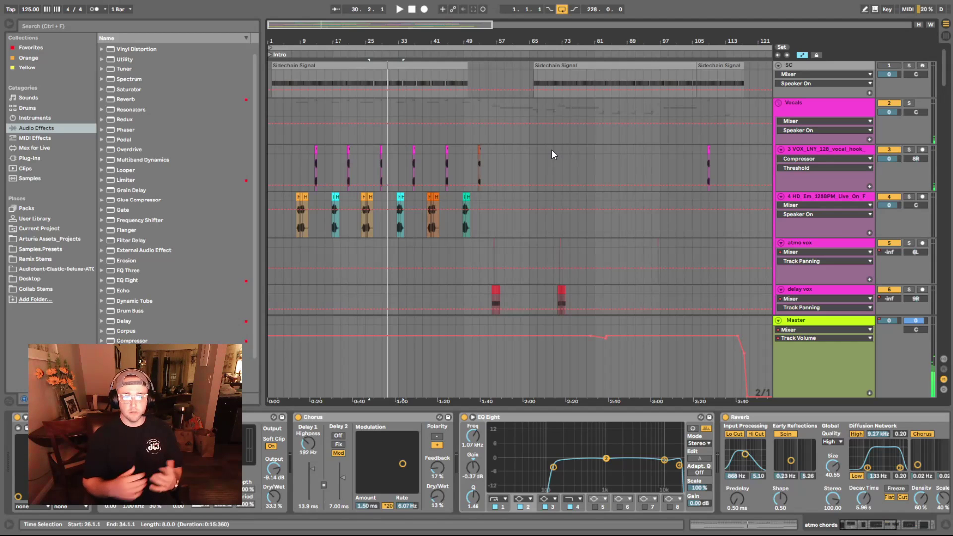
Step: Examine the Vocals group and the first orange and first cyan vocal clips on track 4
click(844, 112)
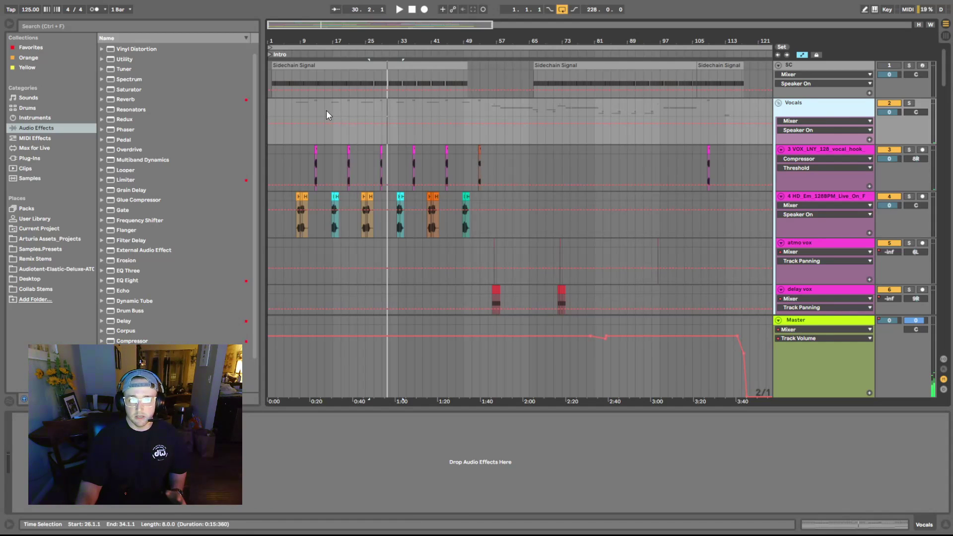
click(297, 110)
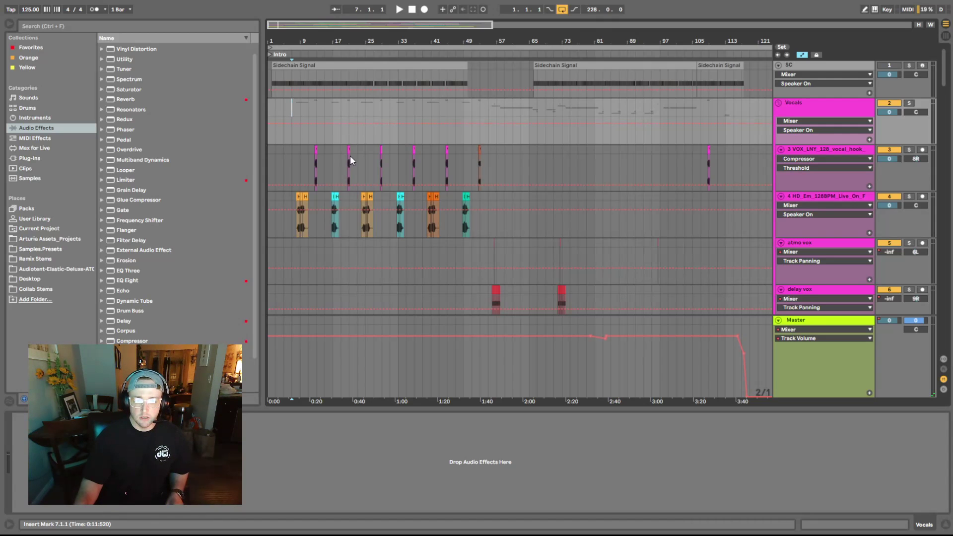
click(304, 199)
scroll(352, 292, down, 3)
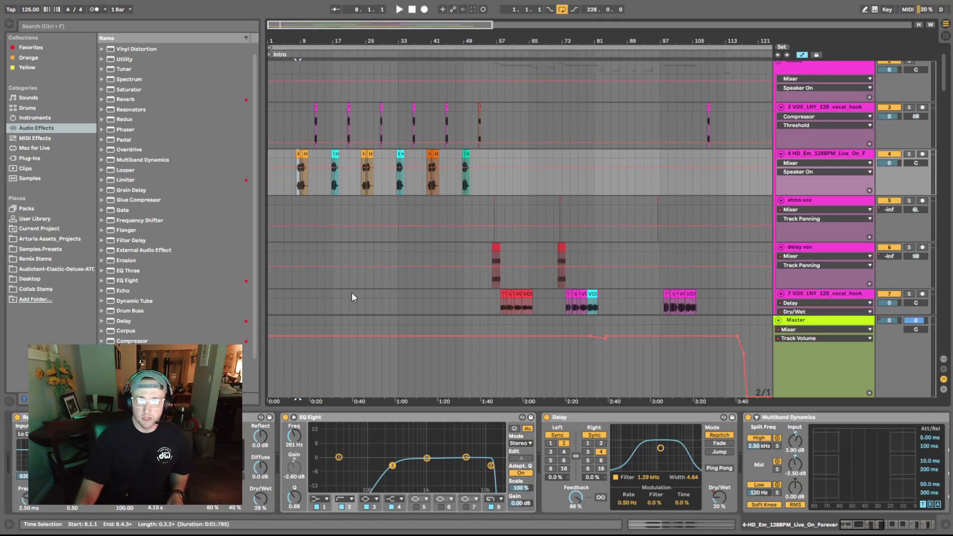
scroll(358, 290, up, 3)
scroll(358, 288, down, 4)
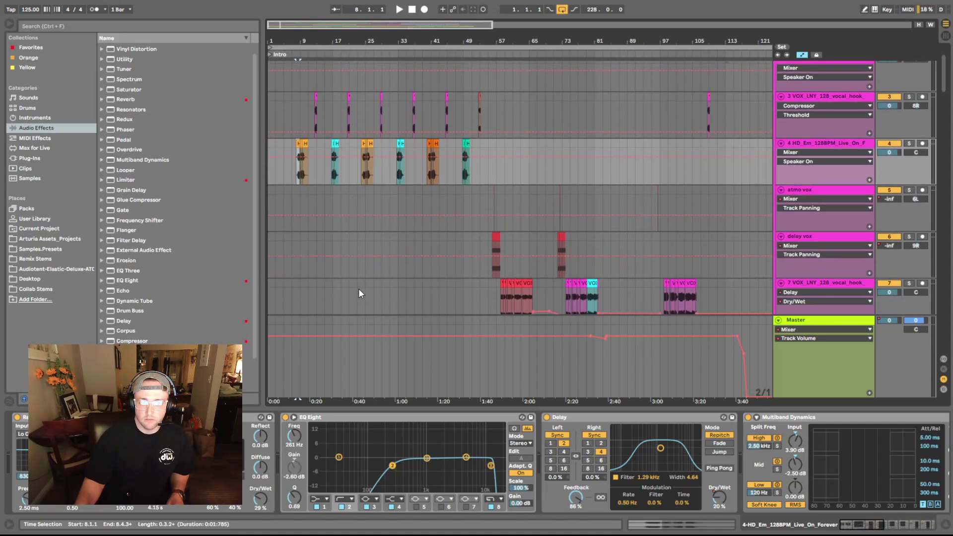
click(293, 102)
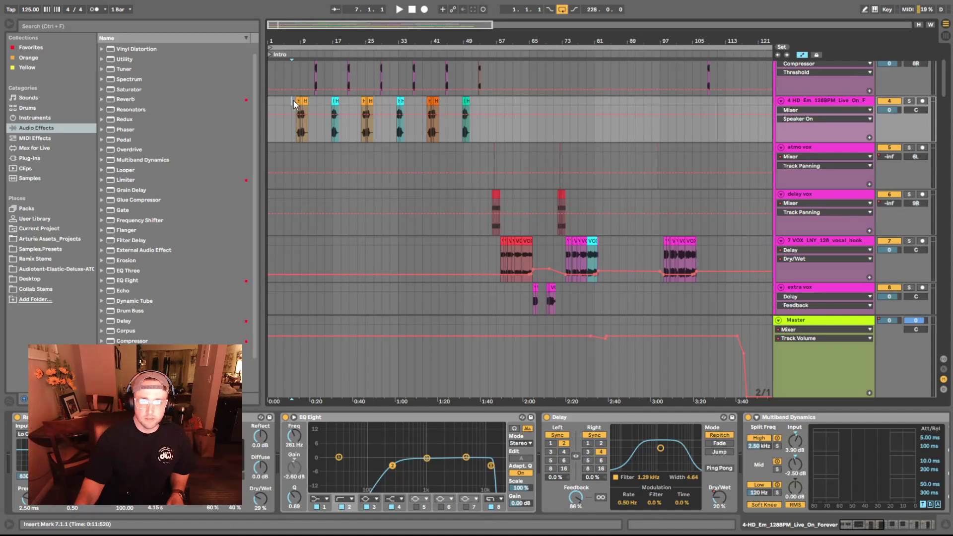
click(332, 103)
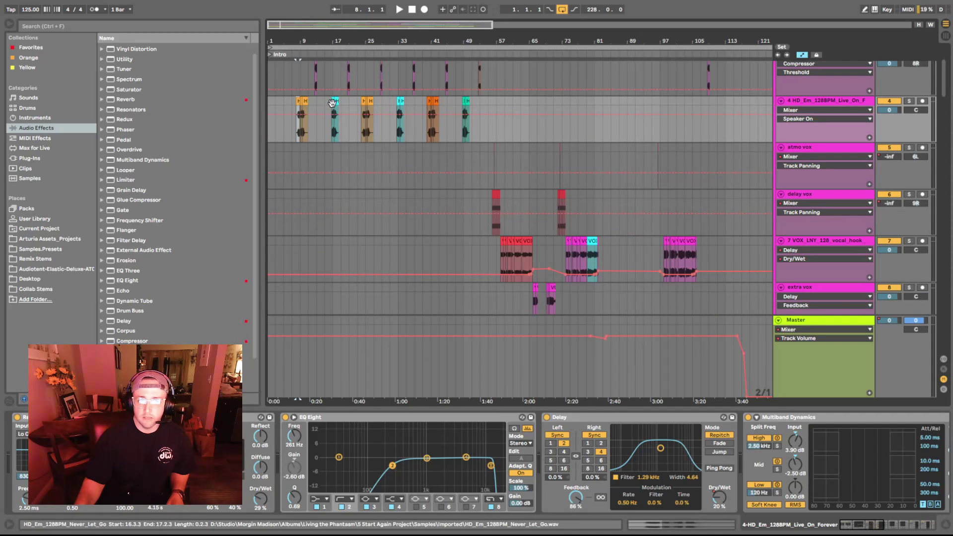
scroll(397, 241, up, 1)
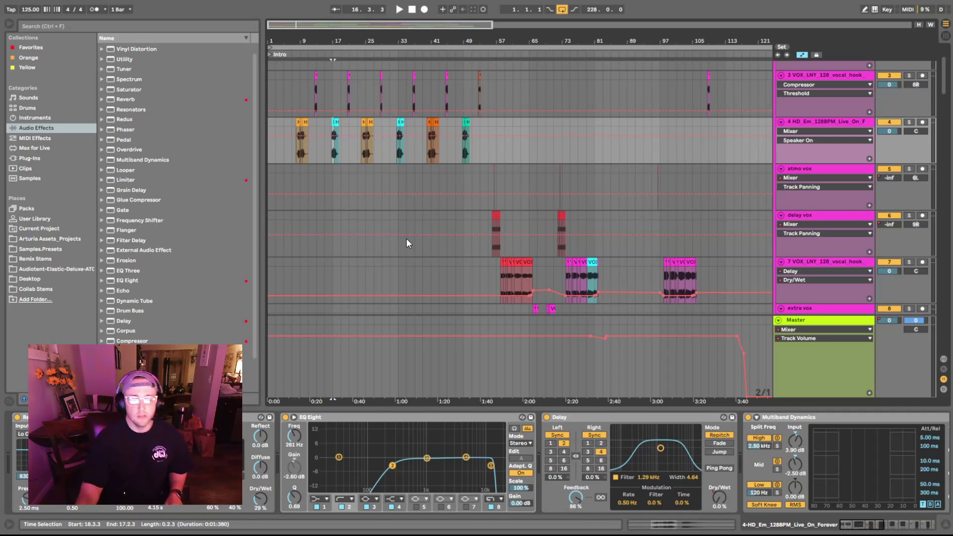
Step: Play the arrangement from the second cyan vocal clip on track 4 and review the Hi Pluck and Piano FX tracks
click(401, 130)
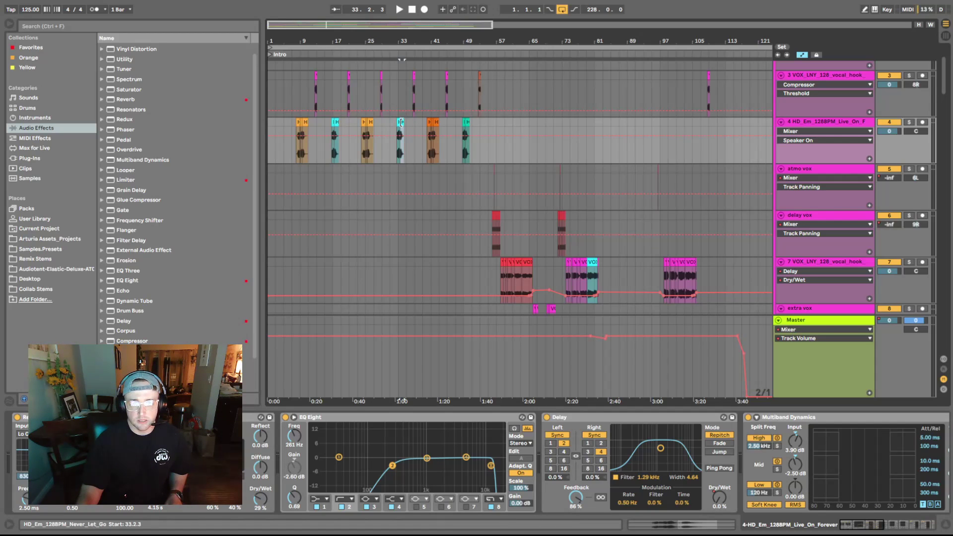
key(space)
scroll(403, 159, right, 2)
scroll(425, 251, down, 10)
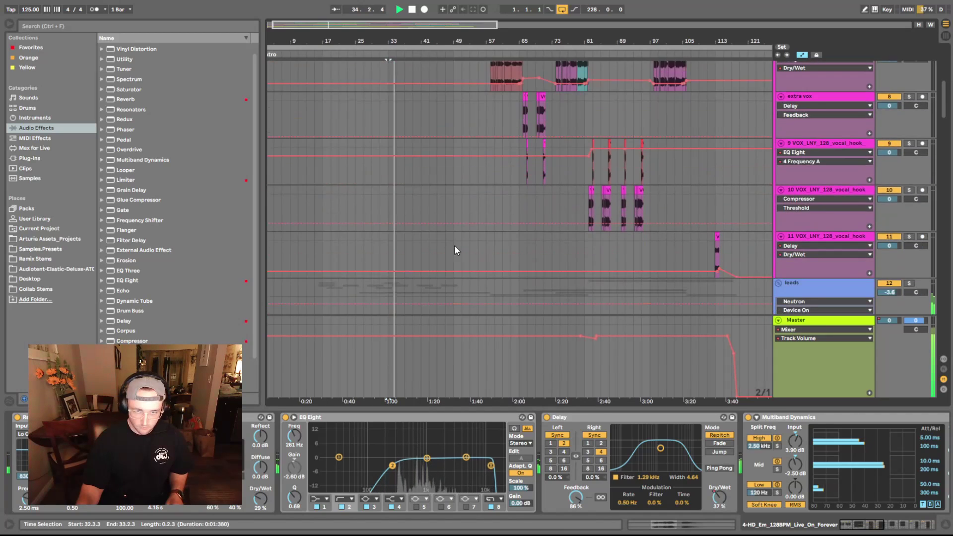
scroll(467, 293, down, 10)
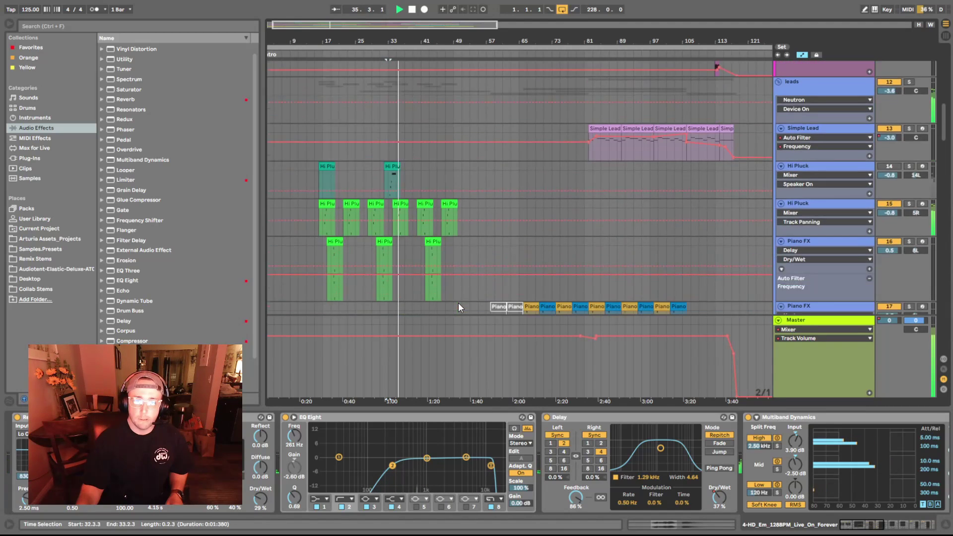
scroll(471, 285, down, 2)
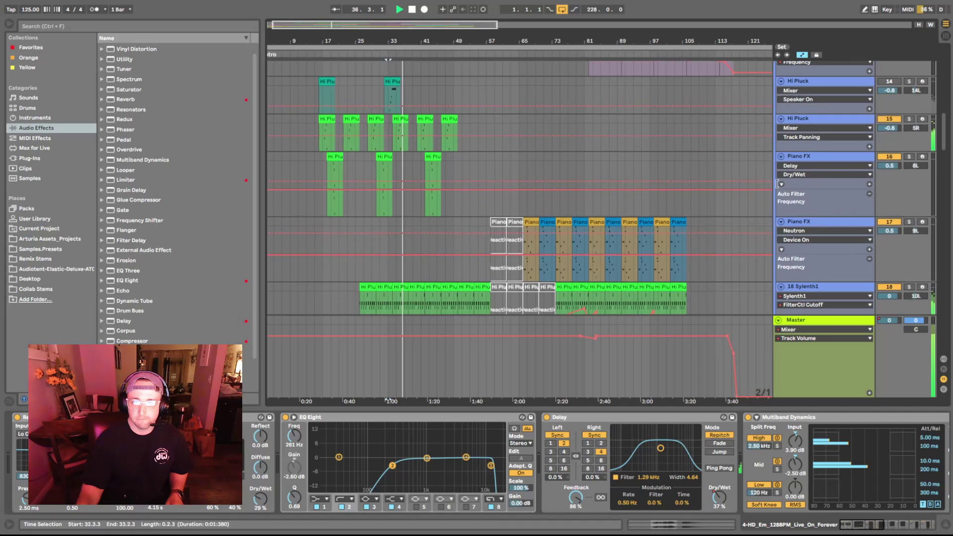
click(909, 120)
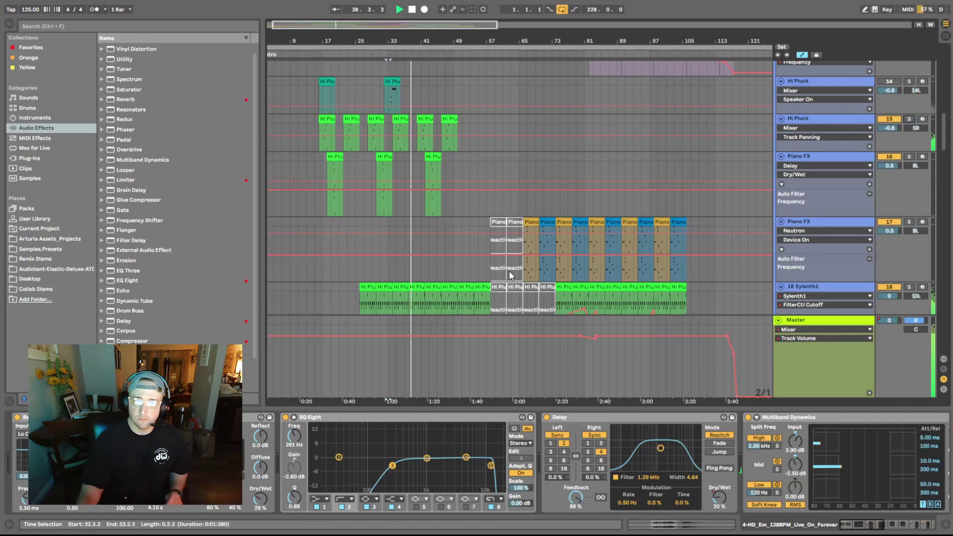
Step: Listen through the breakdown up to bar 66 while reviewing the delay vox, vocal hook and grand piano tracks, and stop playback
scroll(507, 101, down, 5)
scroll(507, 101, up, 3)
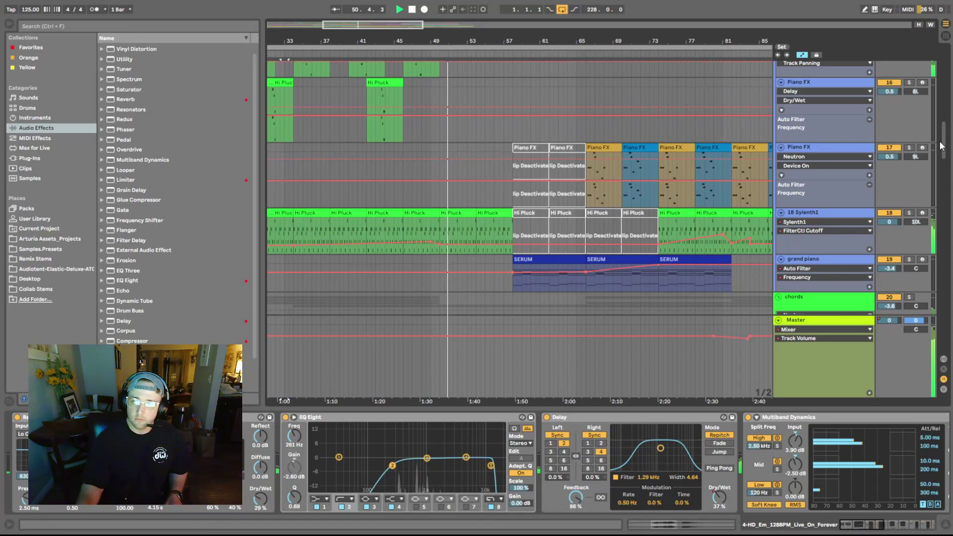
scroll(945, 152, down, 2)
drag(944, 152, 912, 80)
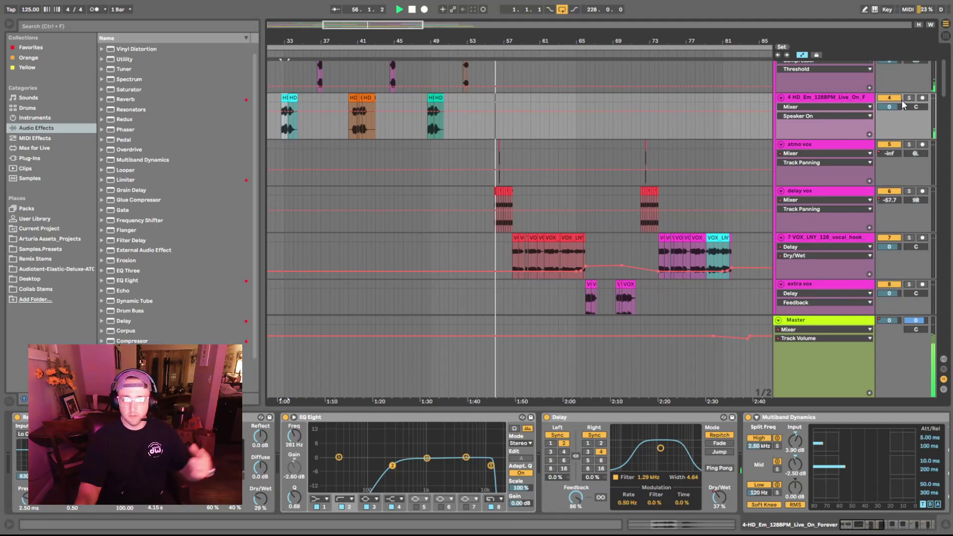
drag(950, 76, 949, 155)
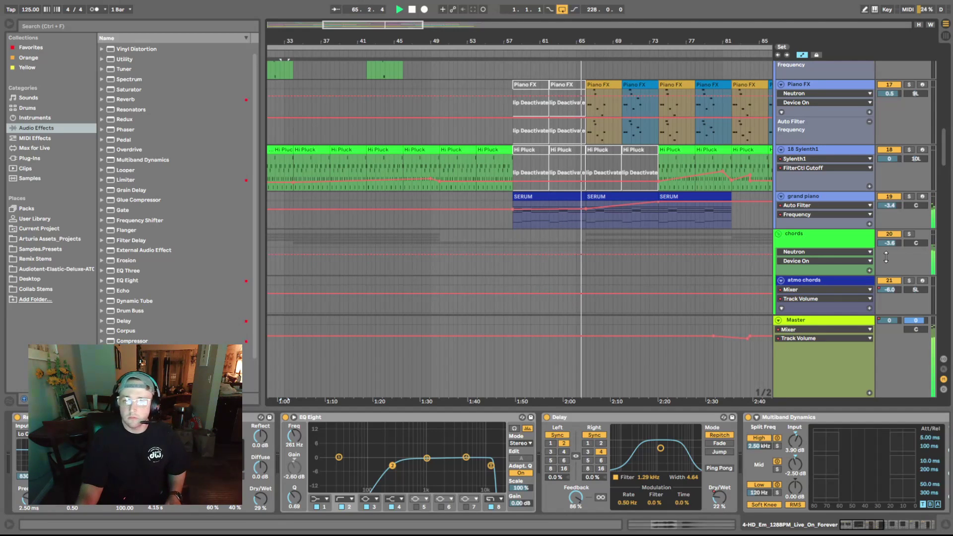
key(space)
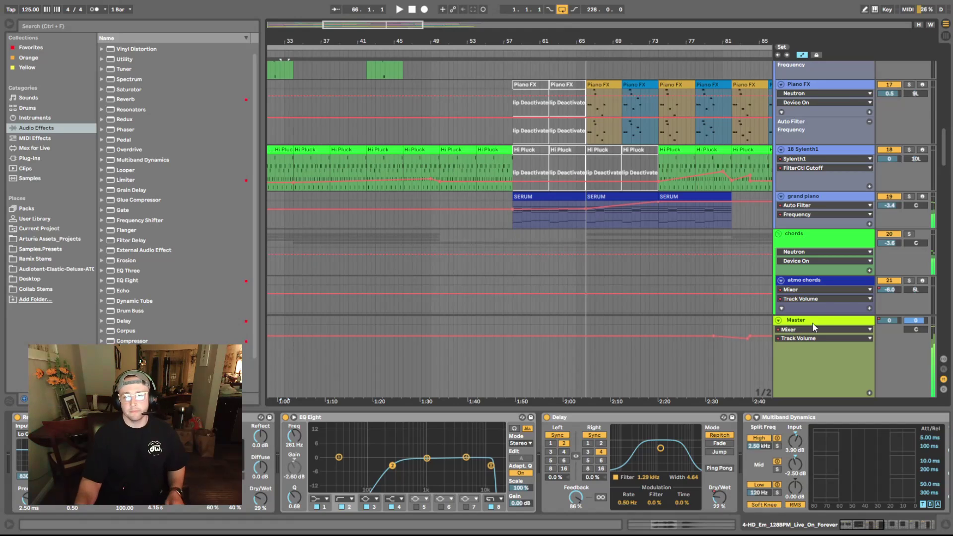
Step: Examine the grand piano track's effects and compare its SERUM clips at bars 58 and 66
click(839, 198)
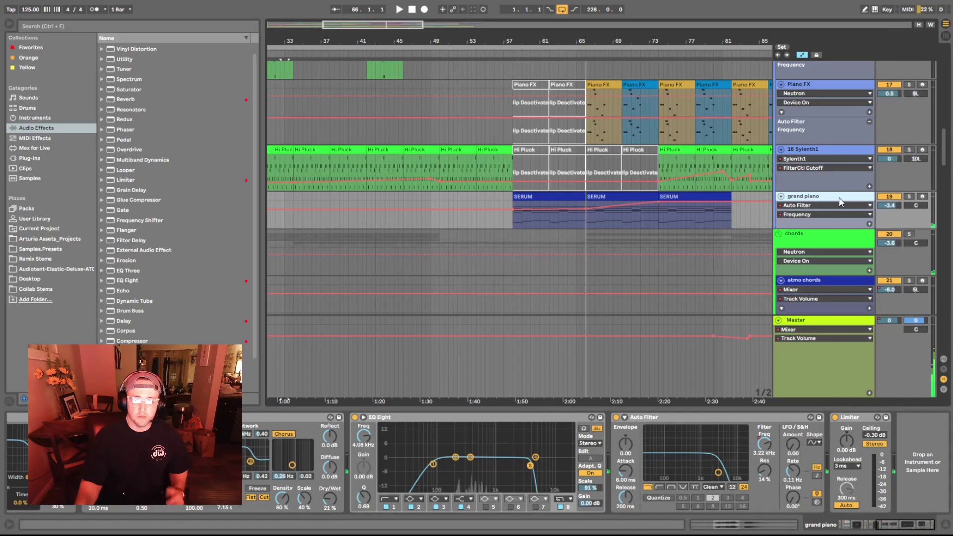
click(541, 195)
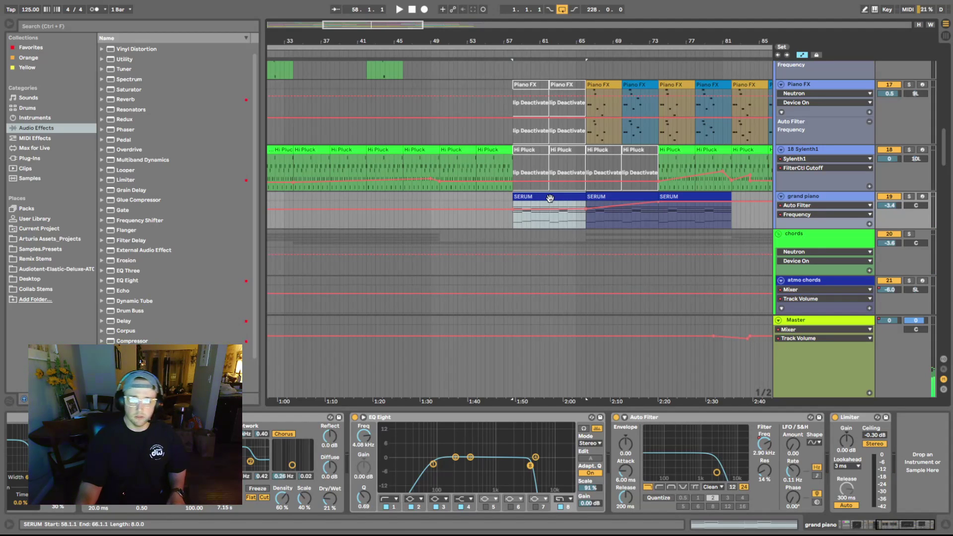
key(Right)
key(Left)
key(Right)
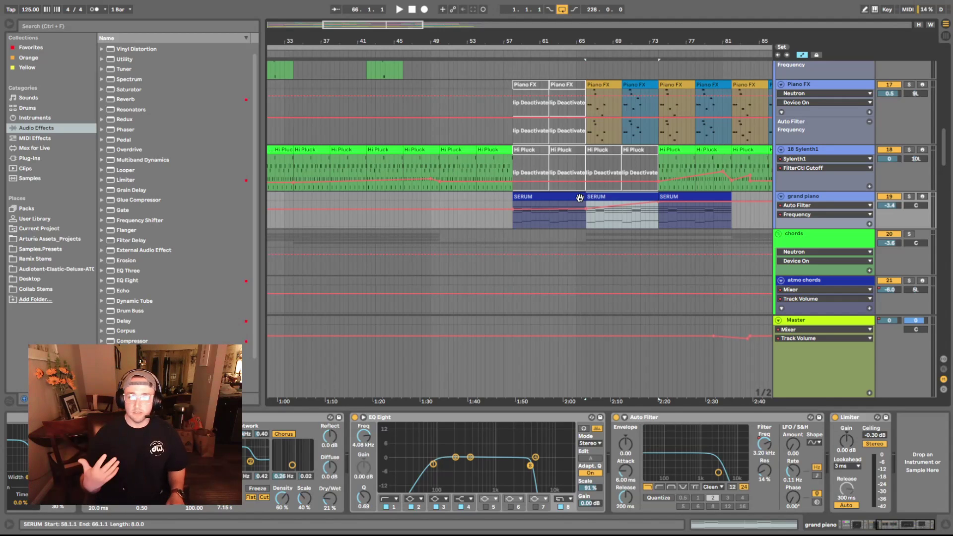
click(571, 197)
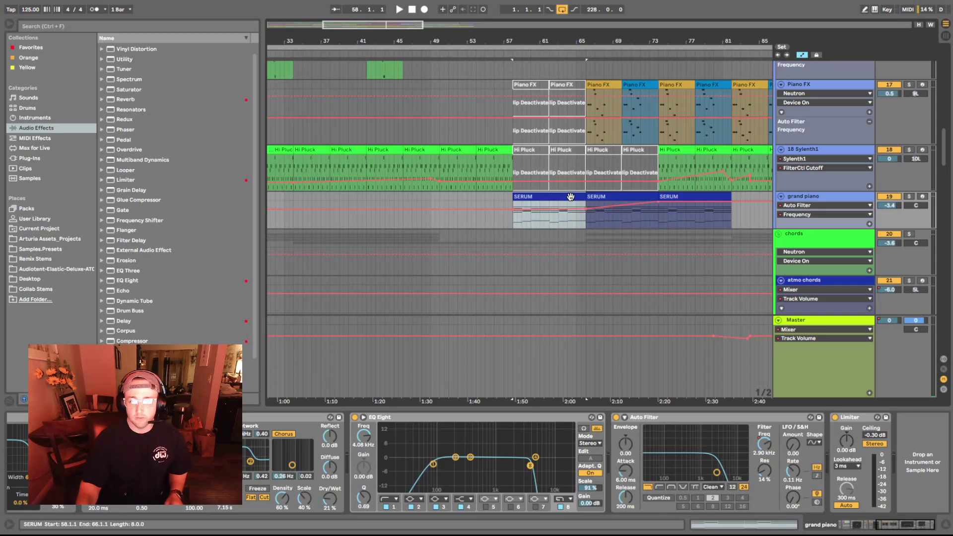
Step: Play the grand piano track soloed from bar 58, stop playback, and examine its delay, reverb and EQ effects
click(909, 197)
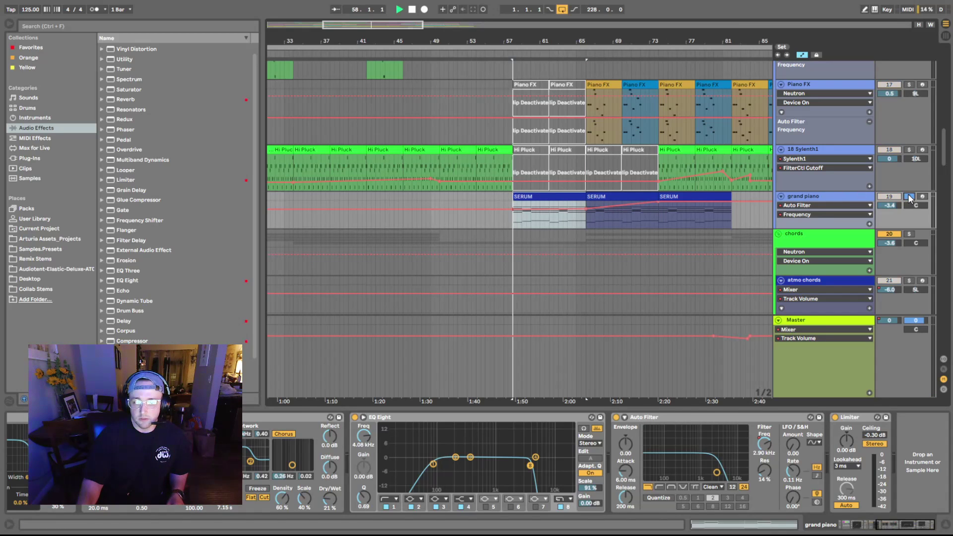
key(space)
click(899, 529)
drag(900, 529, 878, 514)
scroll(878, 511, down, 3)
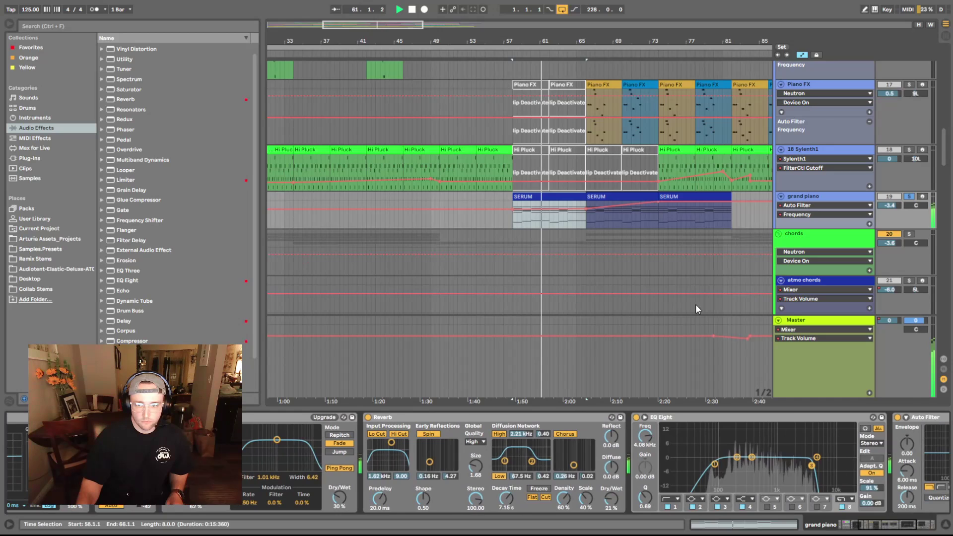
scroll(709, 315, down, 3)
scroll(695, 302, up, 3)
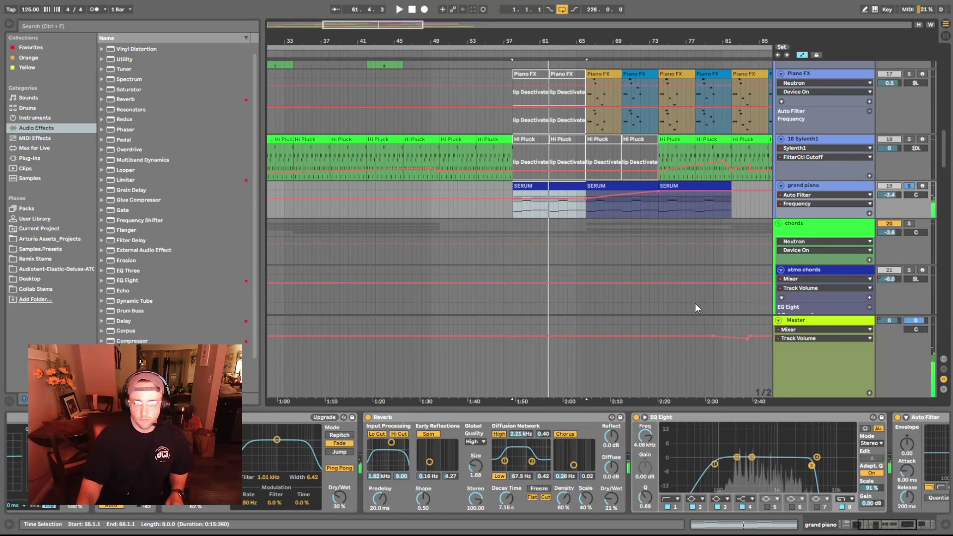
key(space)
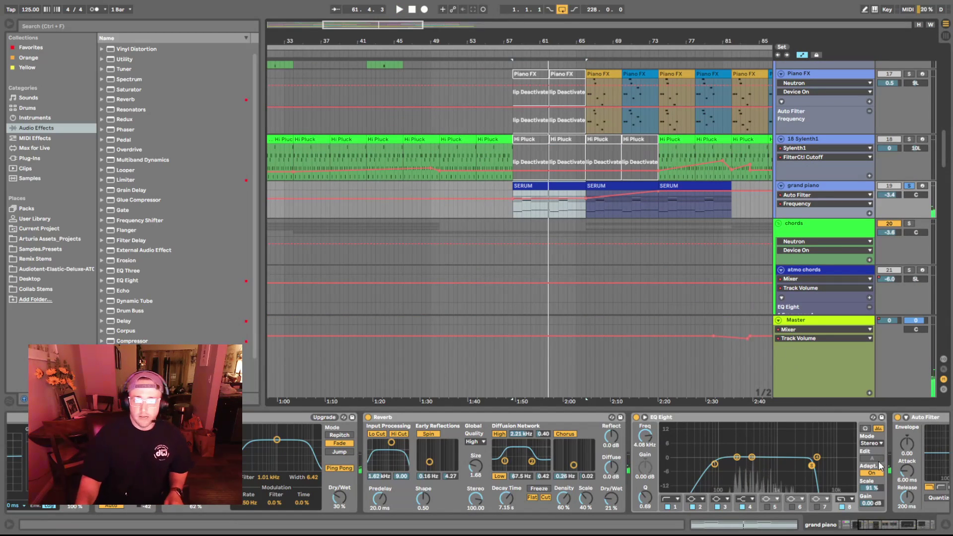
drag(889, 526, 869, 529)
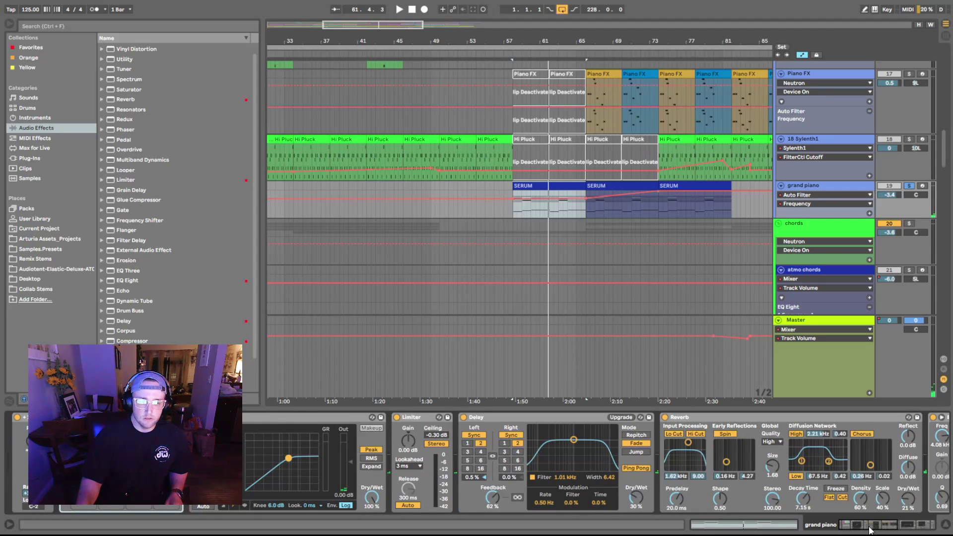
scroll(163, 297, up, 1)
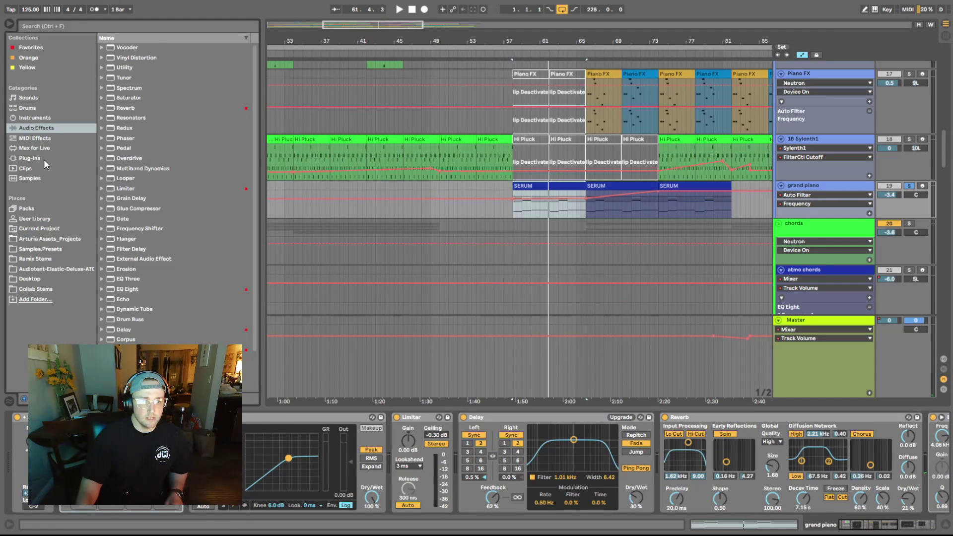
scroll(946, 148, up, 1)
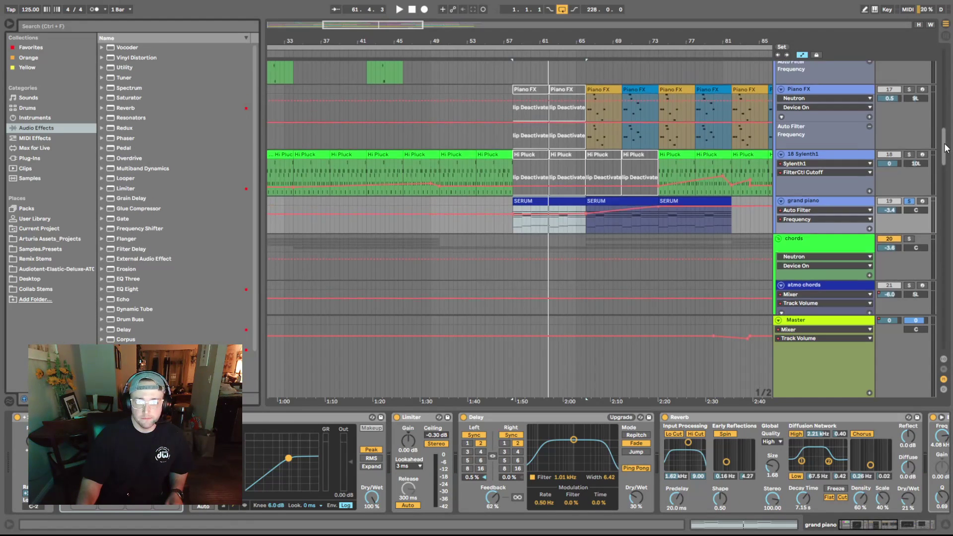
Step: Play the Piano FX clip at bar 66 on track 17 with the track soloed, unsolo it, and review its effects chain
scroll(946, 148, up, 5)
click(607, 219)
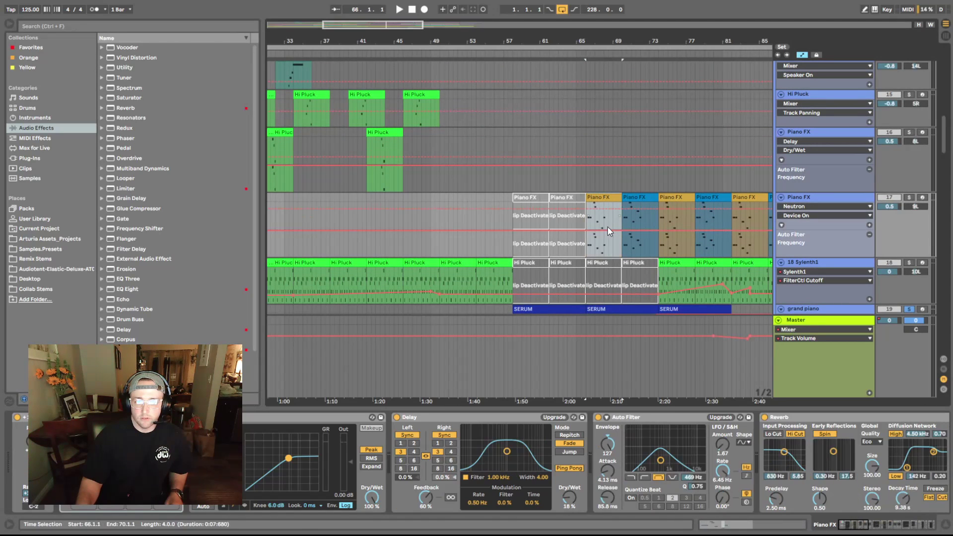
scroll(591, 297, down, 3)
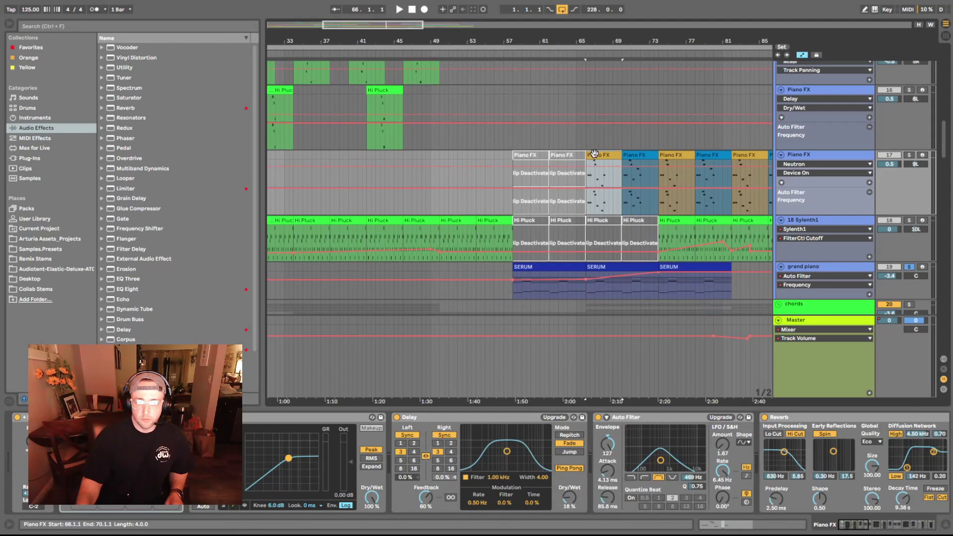
key(space)
click(909, 154)
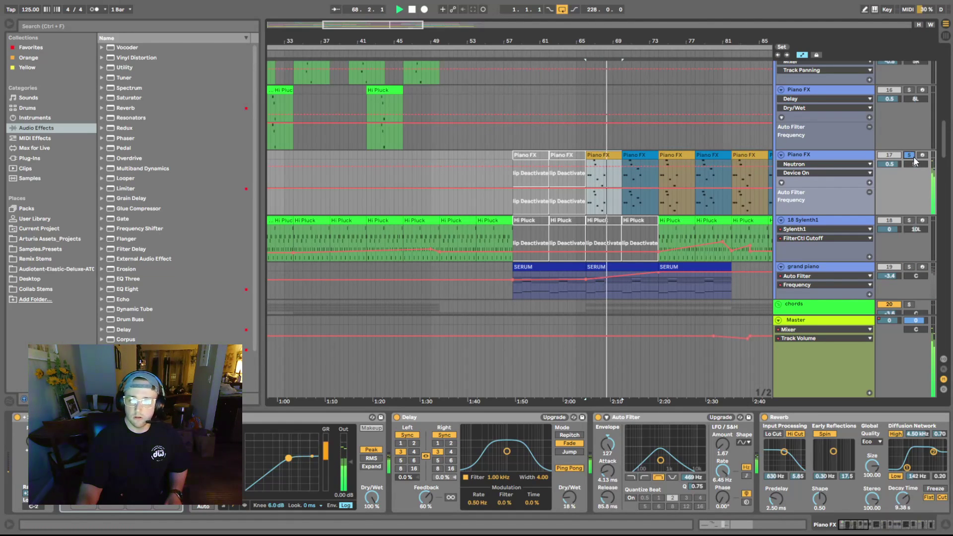
click(910, 155)
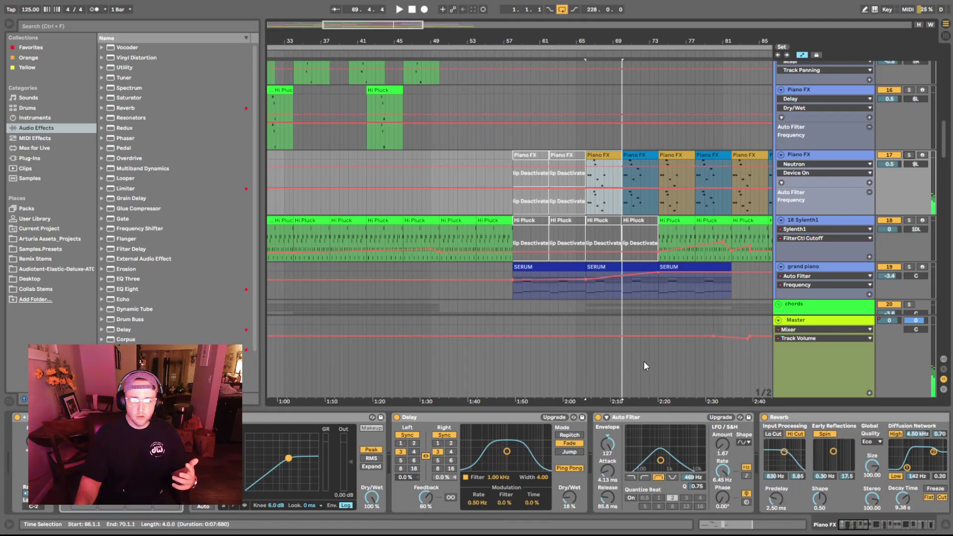
drag(857, 529, 926, 527)
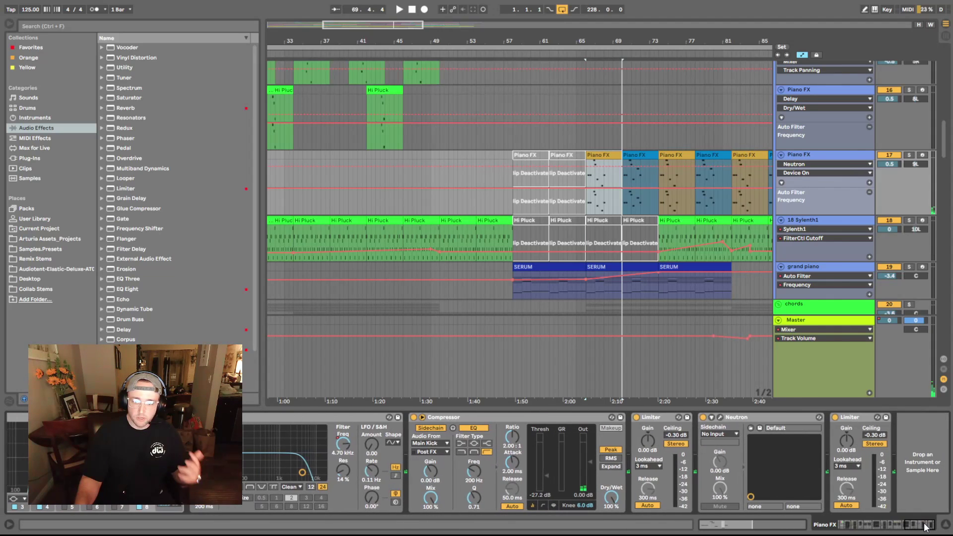
Step: Compare the grand piano SERUM clips at bars 66 and 74 with the nearby Hi Pluck and Piano FX clips
click(643, 268)
click(673, 268)
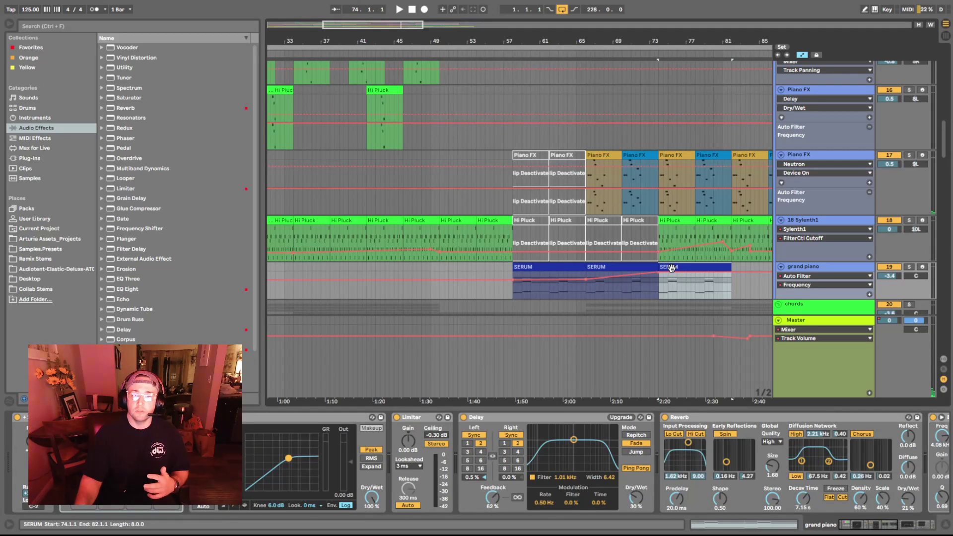
click(494, 220)
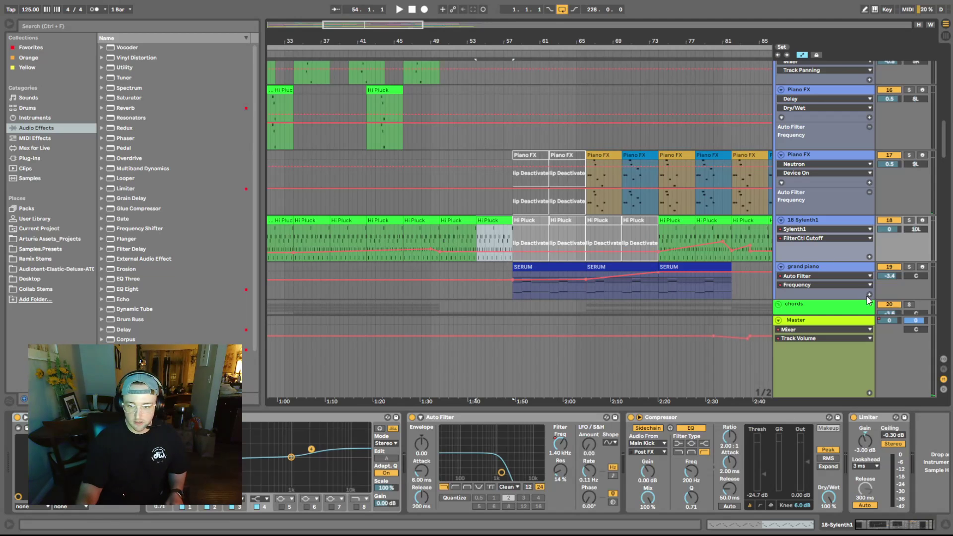
click(665, 266)
click(686, 160)
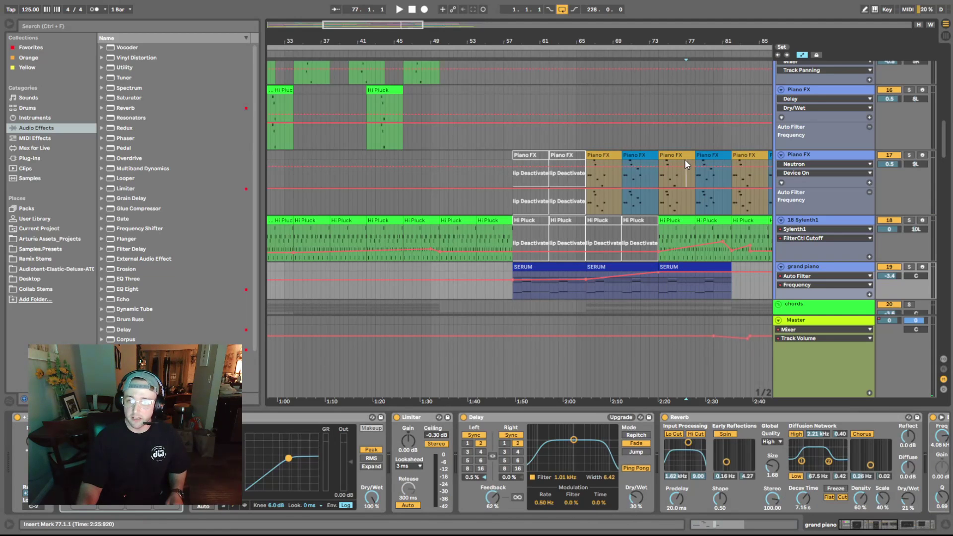
Step: Listen to the soloed lush chords track from its SERUM clips at bars 50 and 58, and stop playback
drag(944, 142, 947, 198)
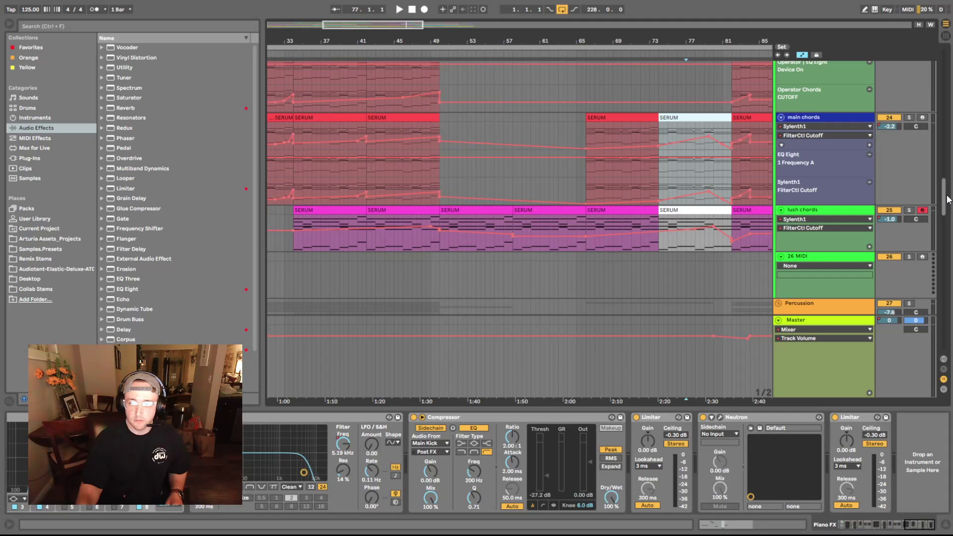
click(473, 210)
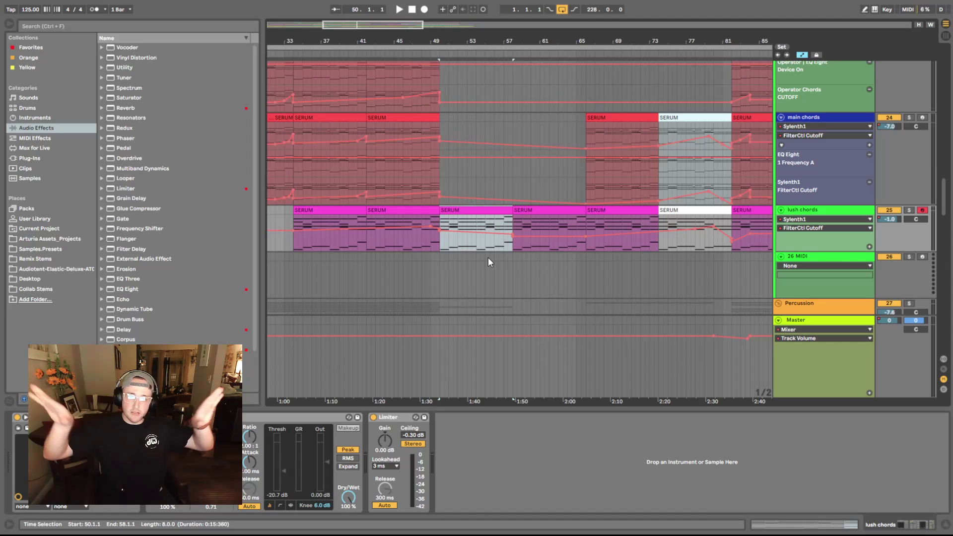
click(909, 210)
key(space)
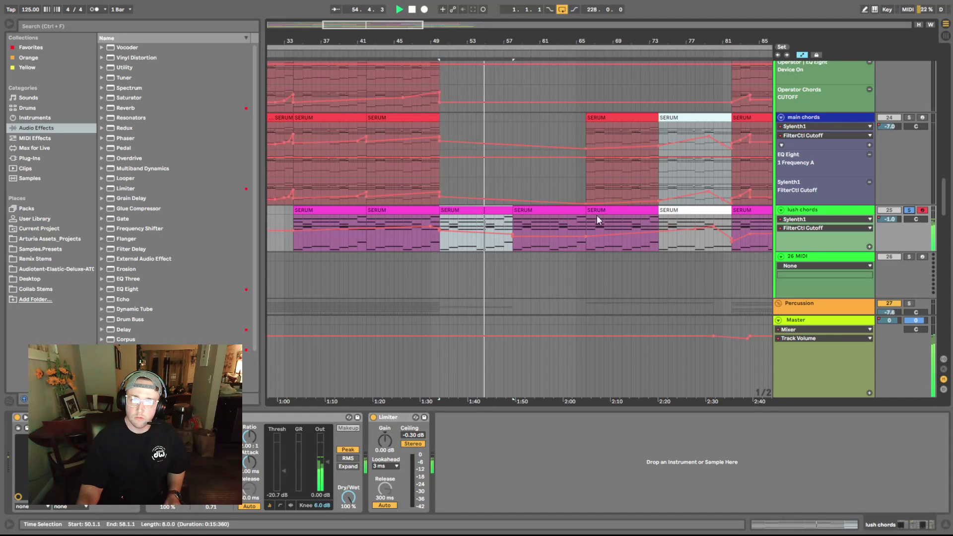
click(585, 212)
scroll(637, 353, down, 2)
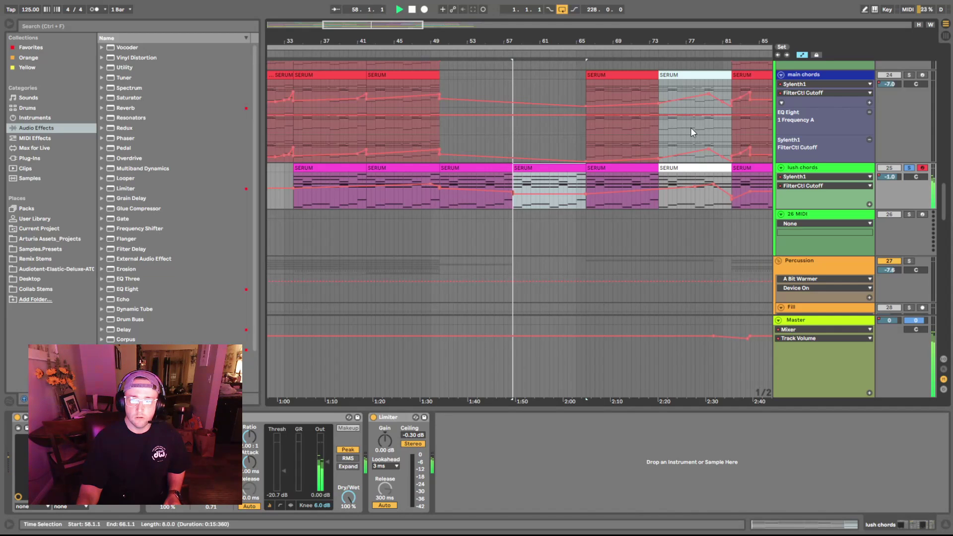
key(space)
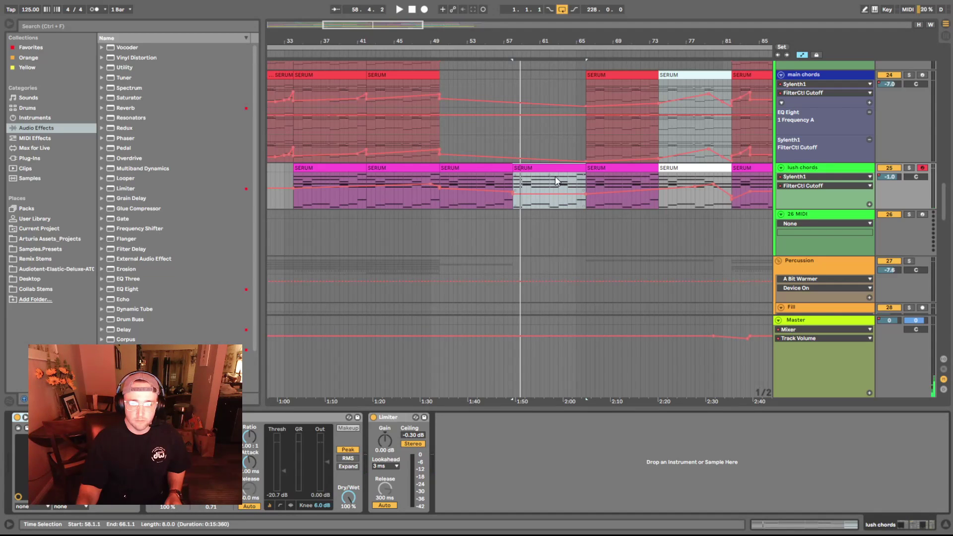
click(820, 171)
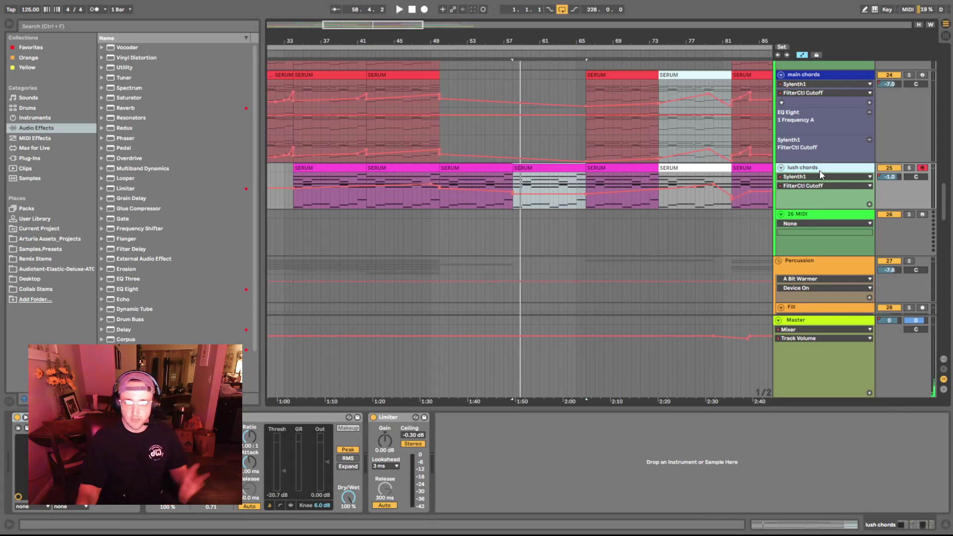
Step: Play the Percussion group soloed from the HH Loop track's Loop3 clip at bar 18
mouse_move(940, 216)
mouse_down()
mouse_move(948, 232)
mouse_move(948, 225)
mouse_up()
key(minus)
key(minus)
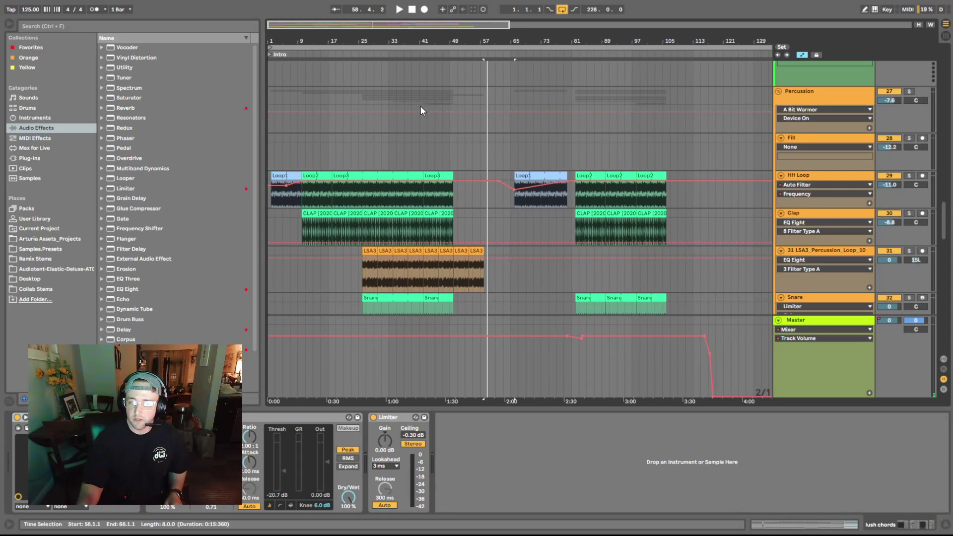
click(318, 145)
click(378, 191)
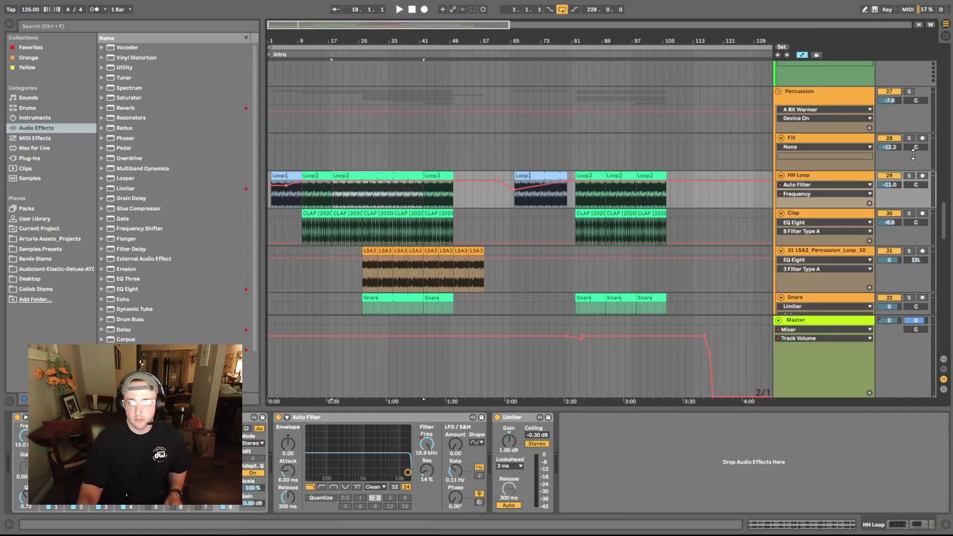
key(space)
click(909, 91)
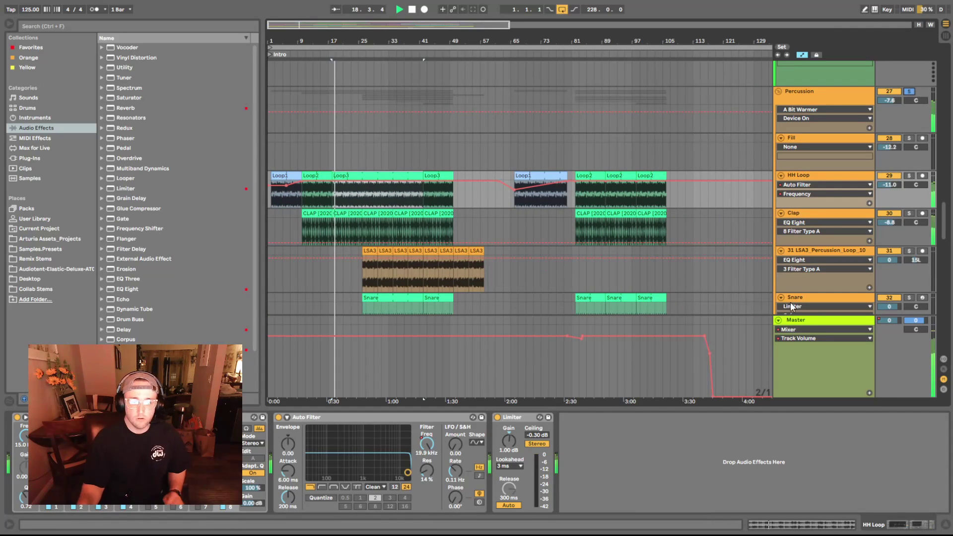
Step: Examine the Percussion group's effects and locate the Saturator preset A Bit Warmer among the audio effects
click(804, 95)
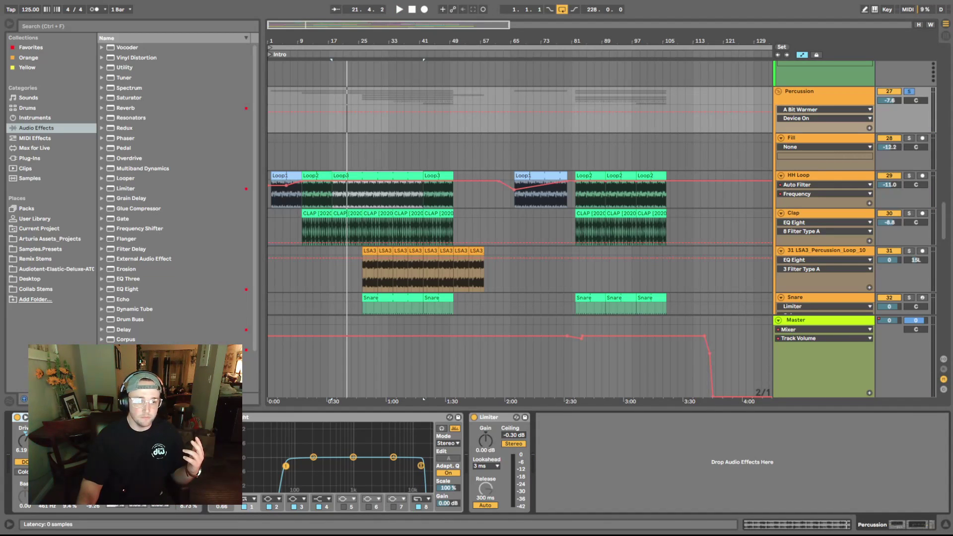
scroll(133, 287, down, 3)
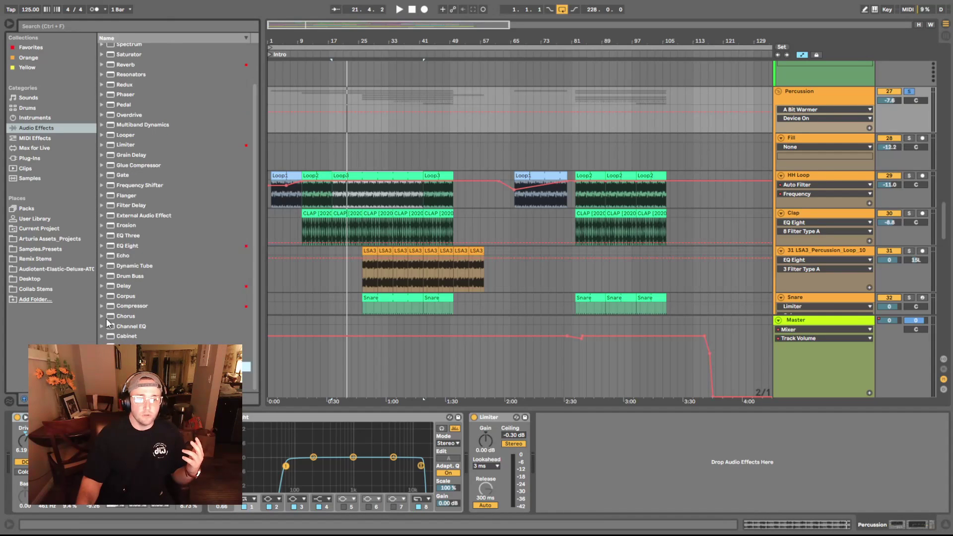
scroll(108, 317, up, 3)
click(103, 98)
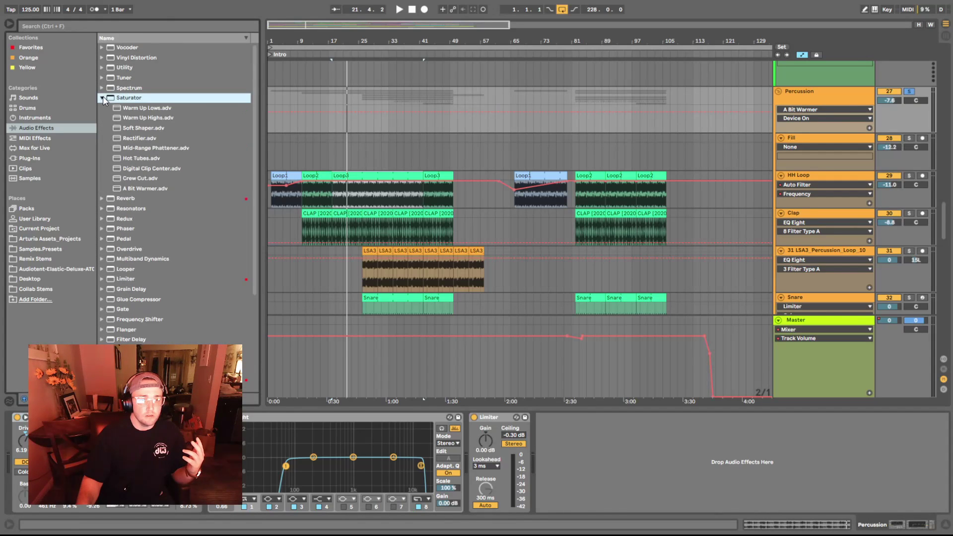
click(174, 189)
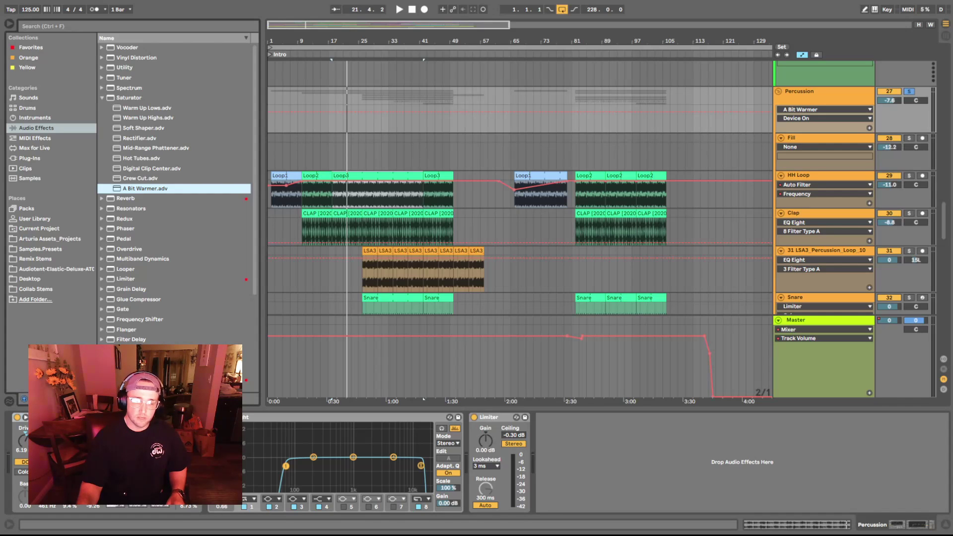
click(189, 505)
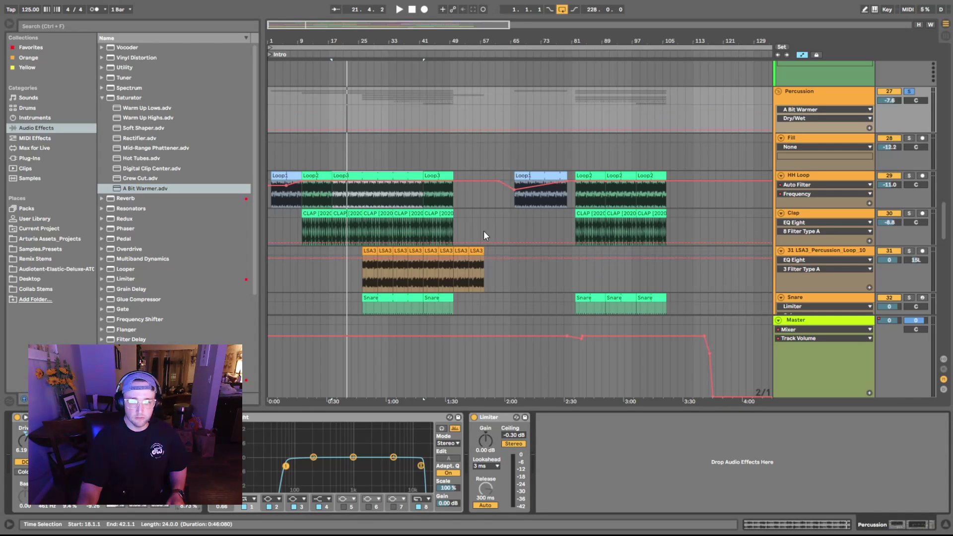
Step: Unsolo the Percussion group and play the full arrangement from bar 41
click(864, 99)
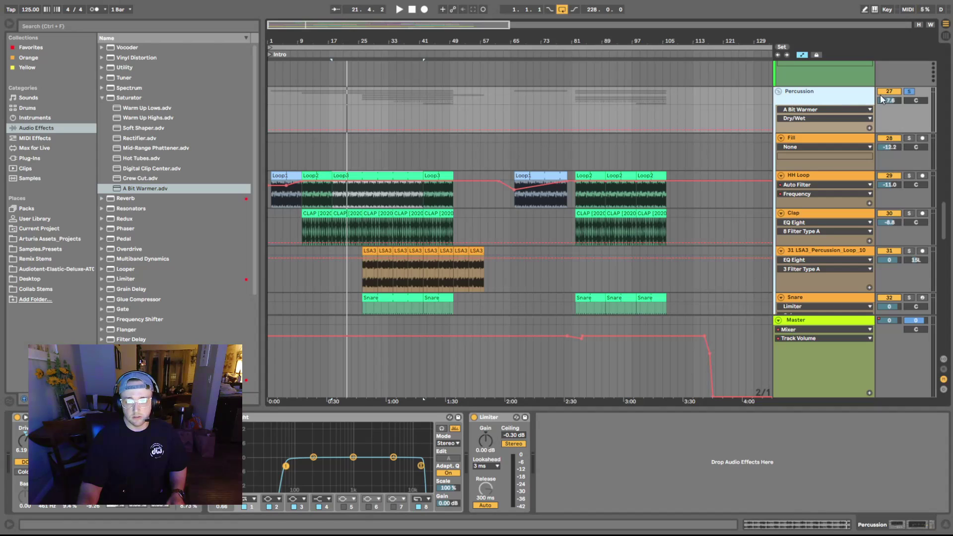
click(909, 92)
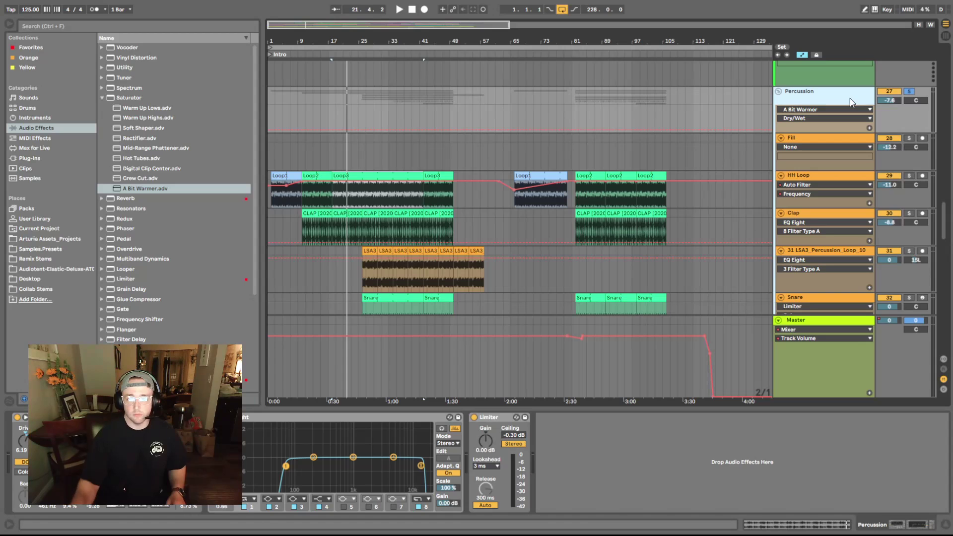
click(910, 93)
click(419, 99)
key(space)
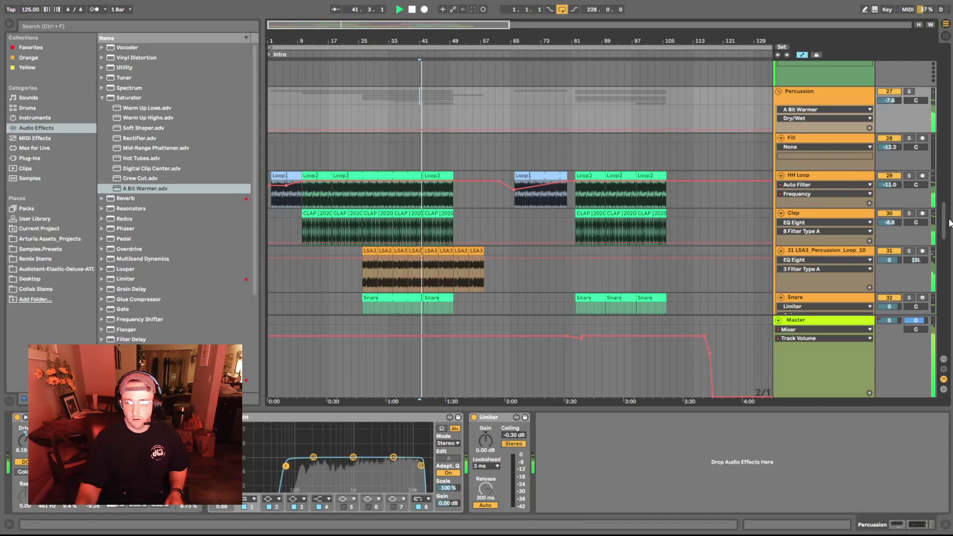
Step: Listen to the BASS GROUP soloed and show its effects chain
scroll(947, 280, down, 6)
scroll(947, 281, down, 2)
scroll(947, 281, up, 4)
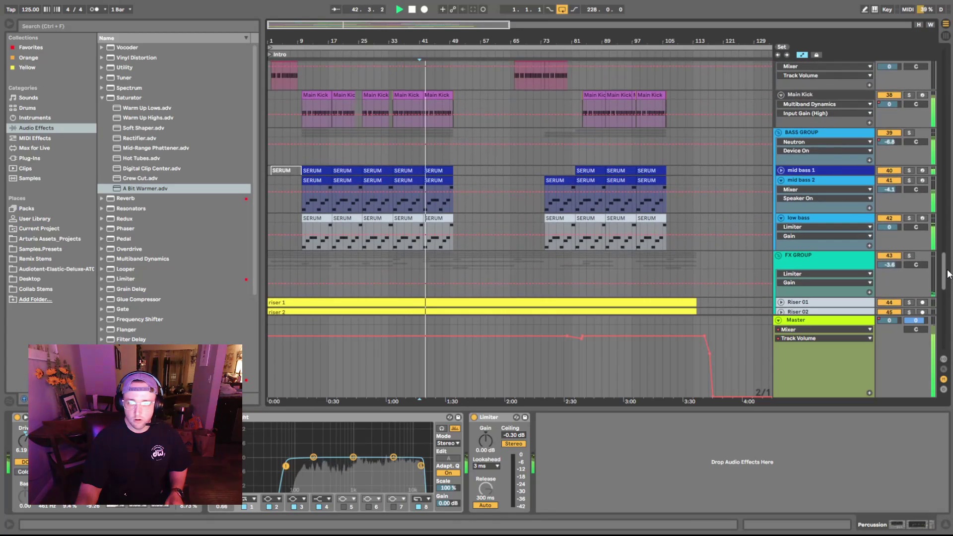
click(909, 133)
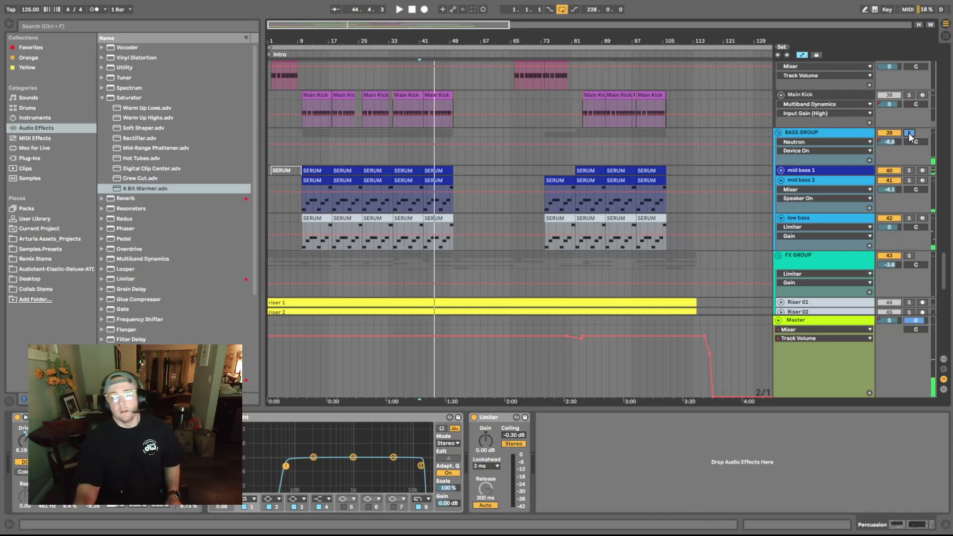
click(857, 134)
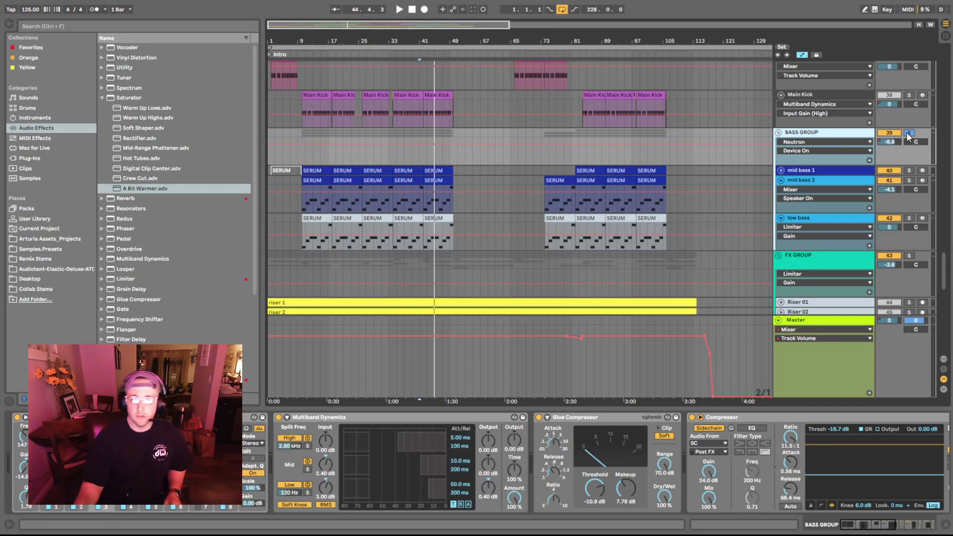
Step: Show the effects of the mid bass 1 track and the BASS GROUP, up to the group's sidechained Compressors
click(338, 169)
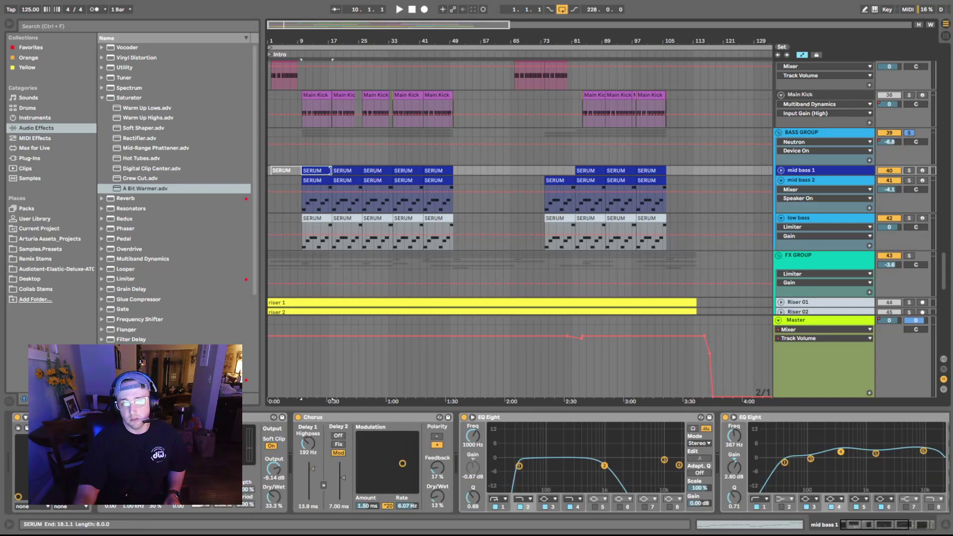
click(318, 163)
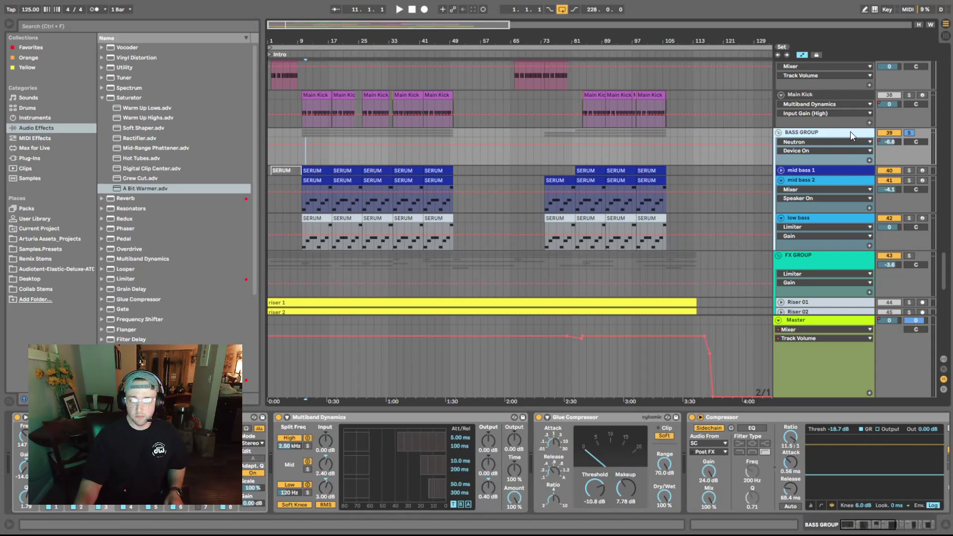
scroll(834, 192, up, 3)
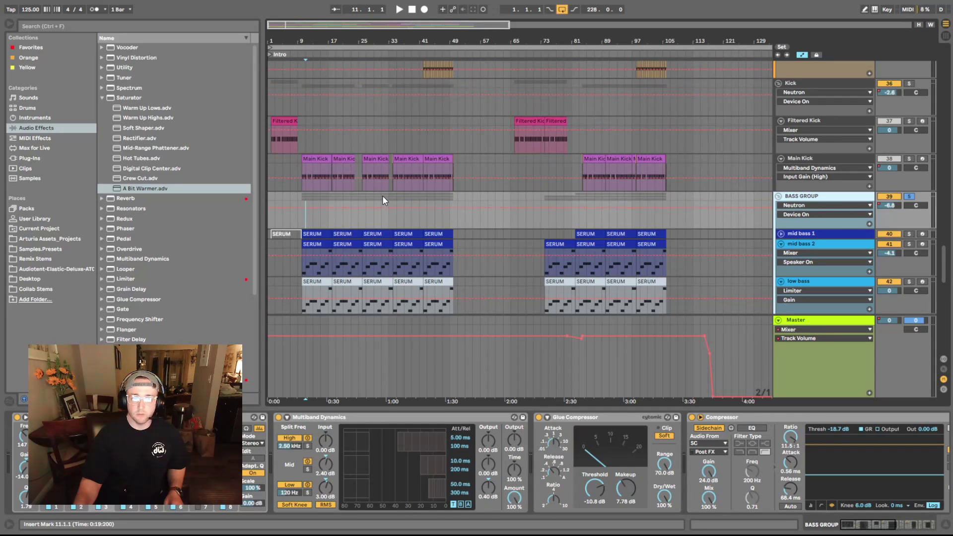
scroll(382, 195, up, 1)
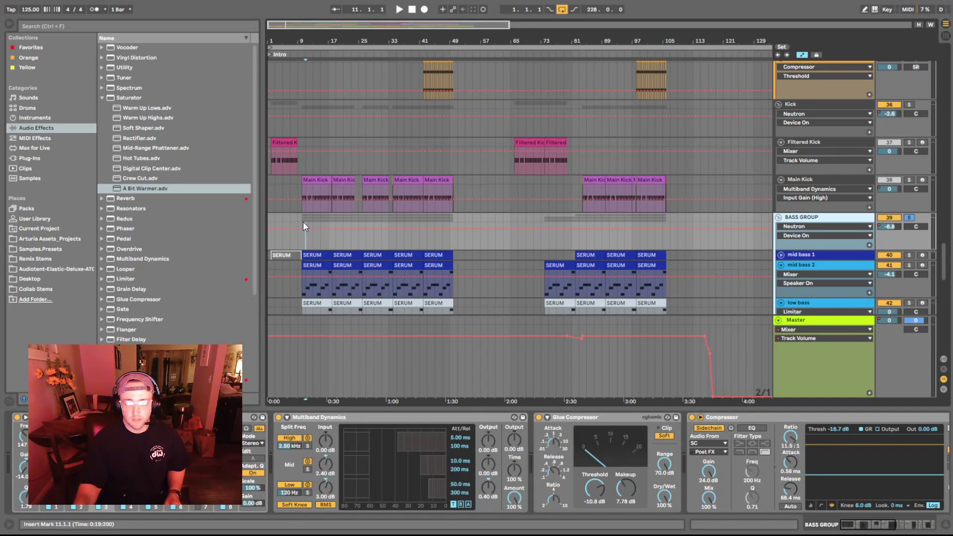
drag(864, 524, 893, 525)
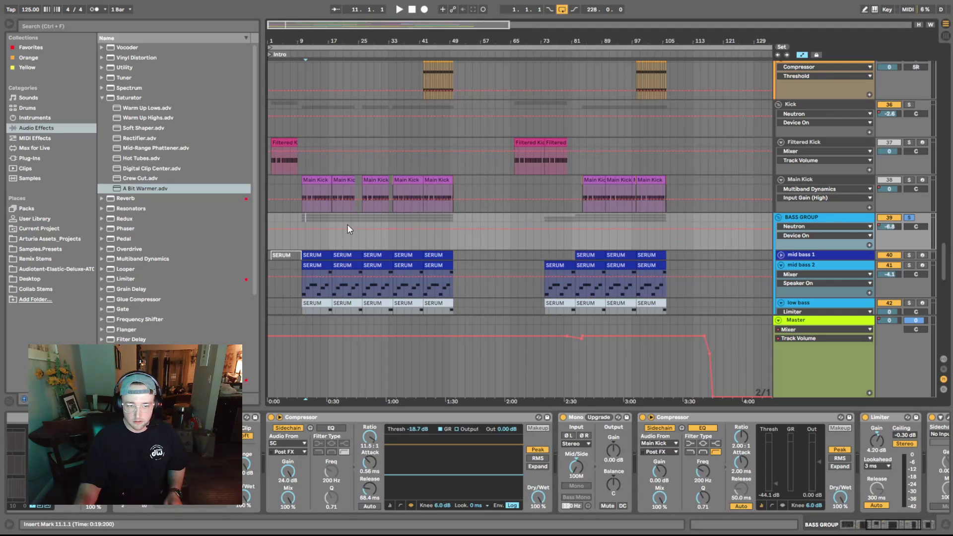
Step: Play the soloed BASS GROUP from bar 18 and examine its Multiband Dynamics, Glue Compressor, sidechained Compressors and Limiters, then stop playback
click(343, 255)
key(space)
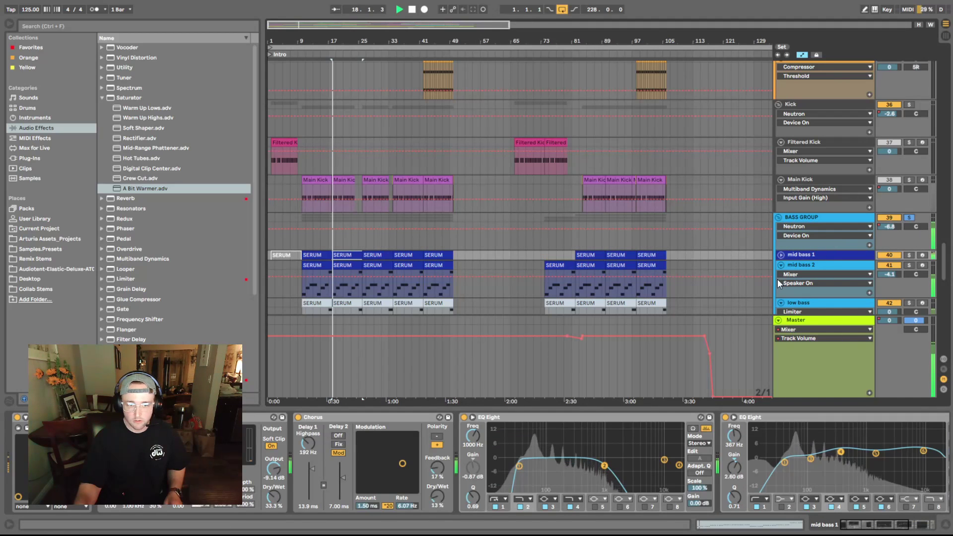
click(838, 219)
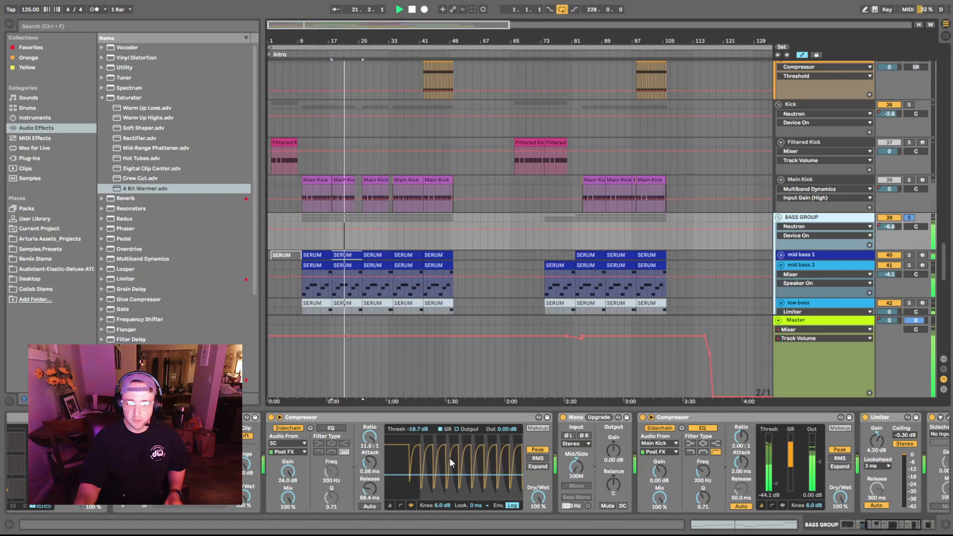
scroll(522, 469, left, 3)
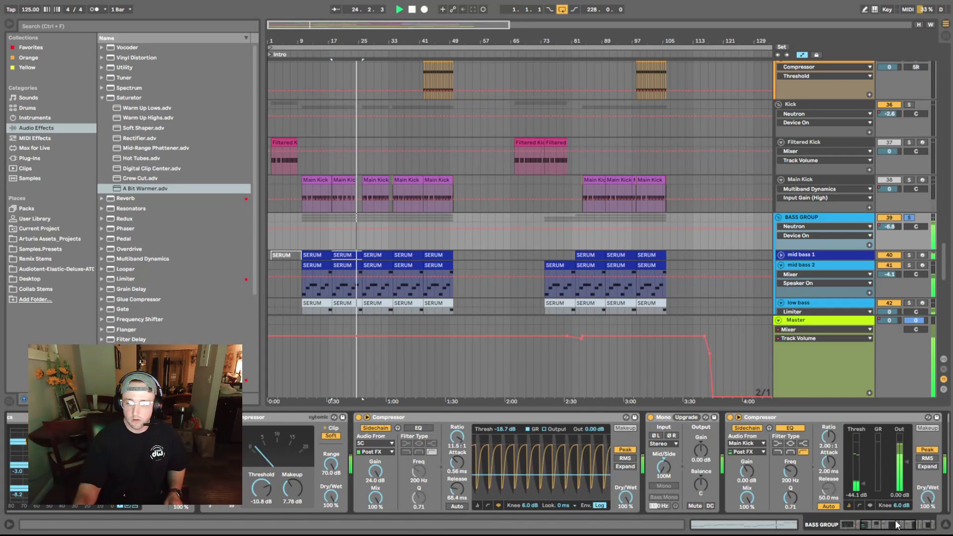
click(853, 525)
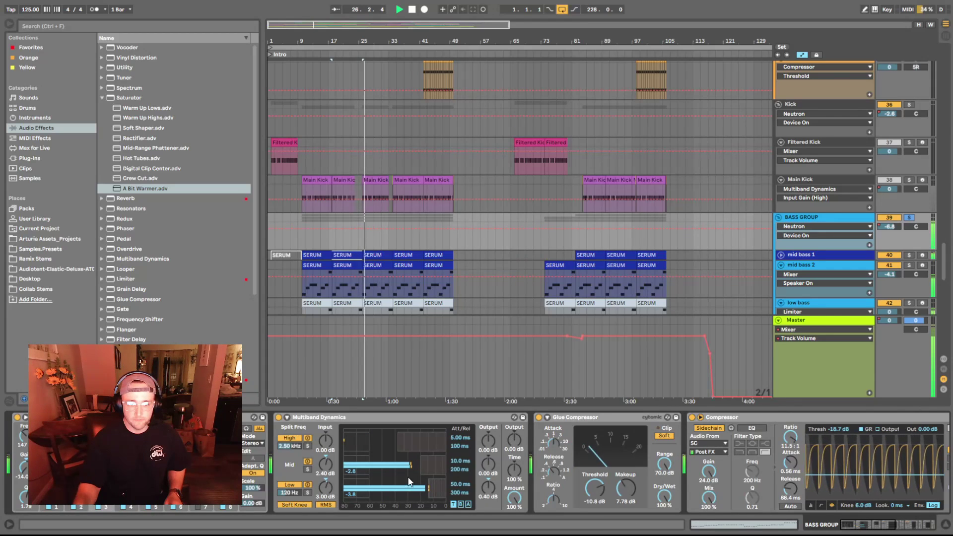
click(905, 525)
click(907, 525)
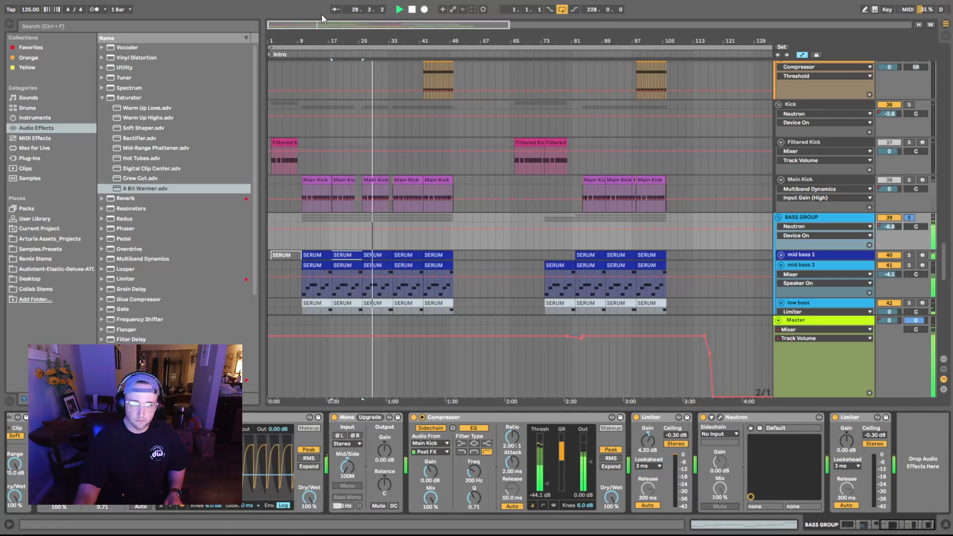
click(411, 9)
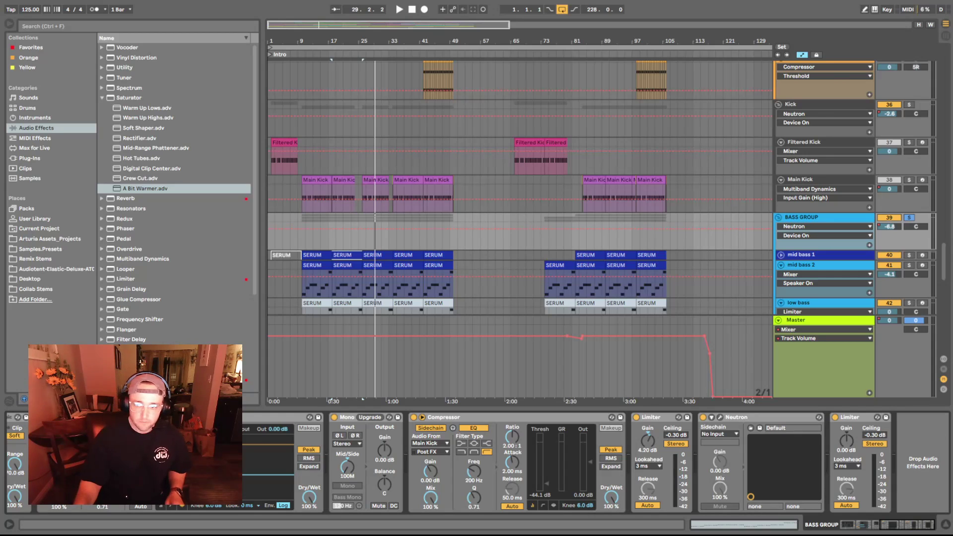
Step: Play the FX GROUP soloed from bar 34, at the start of the Impact track's first clip
click(839, 218)
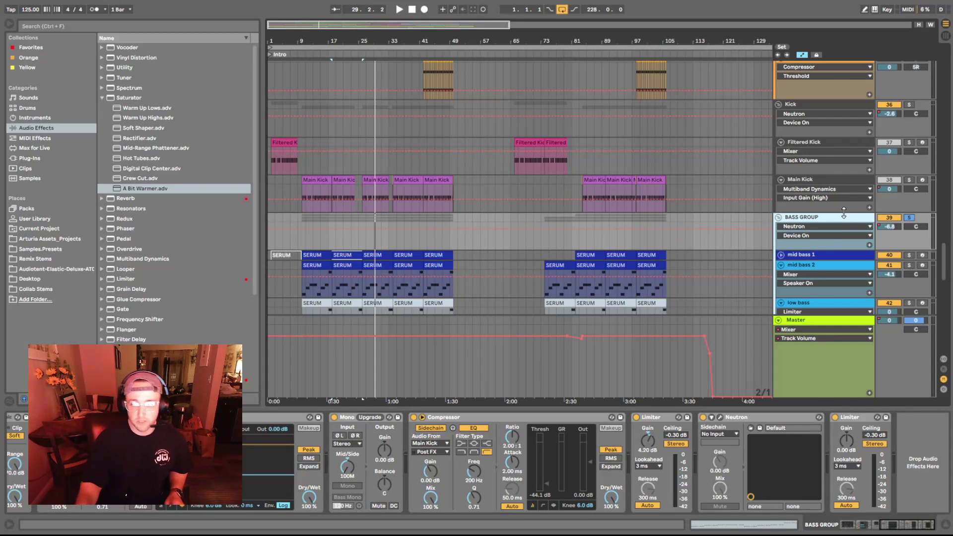
scroll(836, 233, down, 3)
scroll(836, 234, down, 5)
click(835, 149)
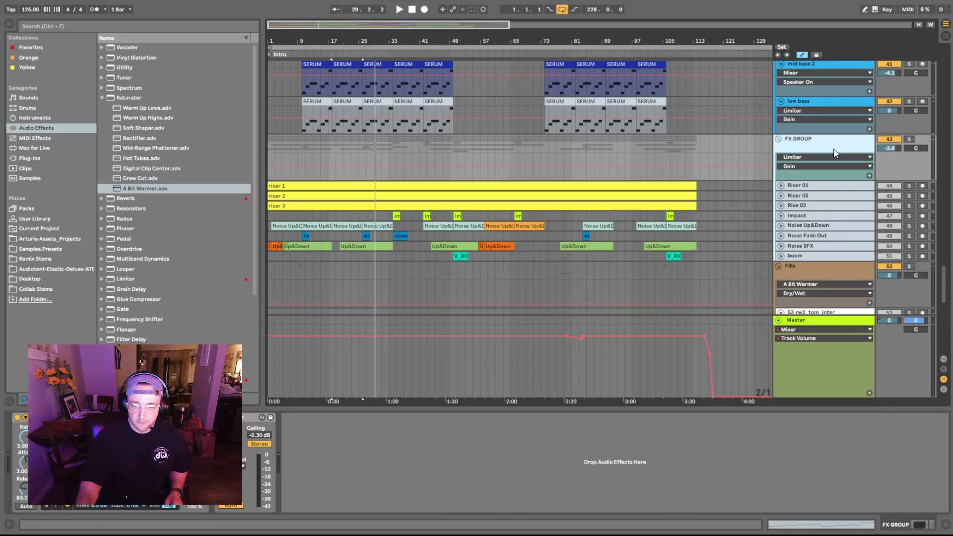
click(392, 216)
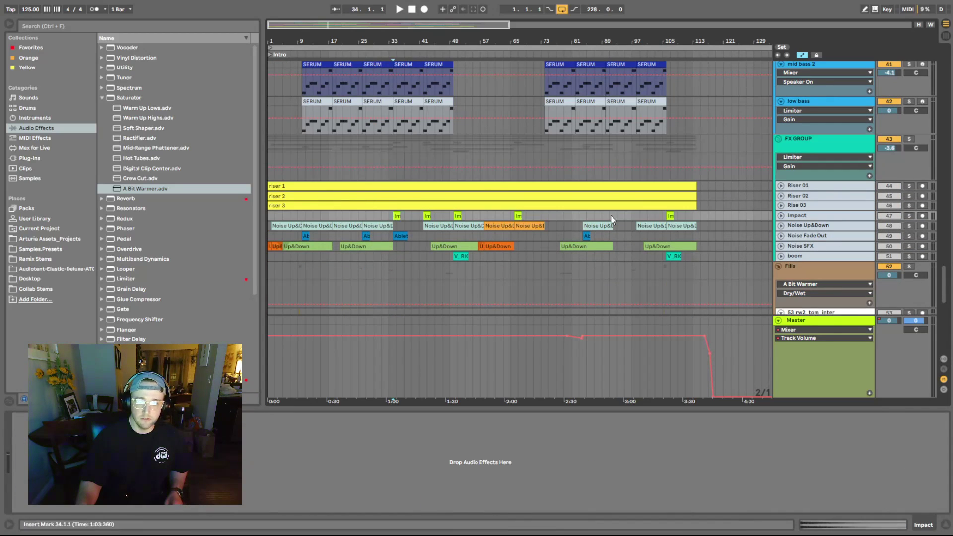
key(space)
click(909, 139)
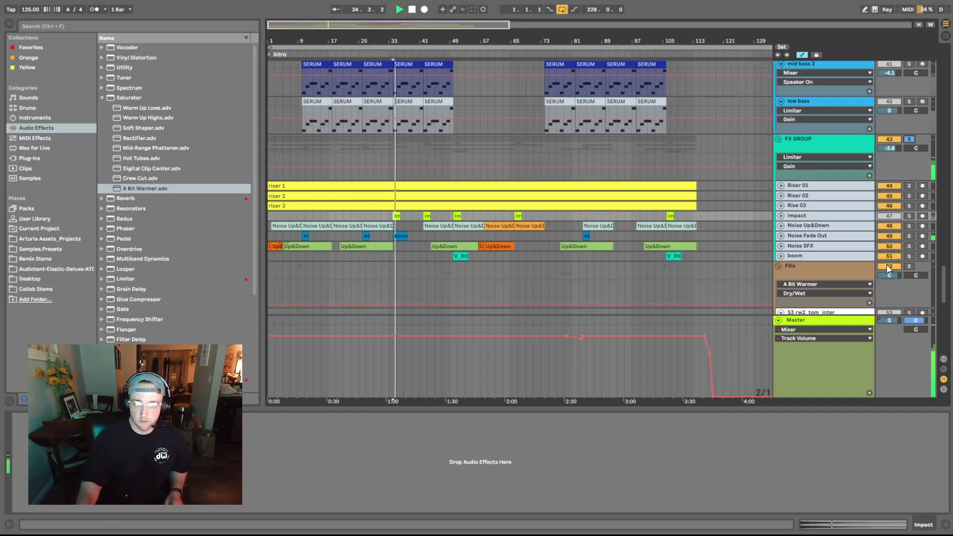
Step: Unfold the Riser 01 track, listen to its riser with the FX GROUP from bar 49, and unsolo the group
scroll(537, 254, down, 2)
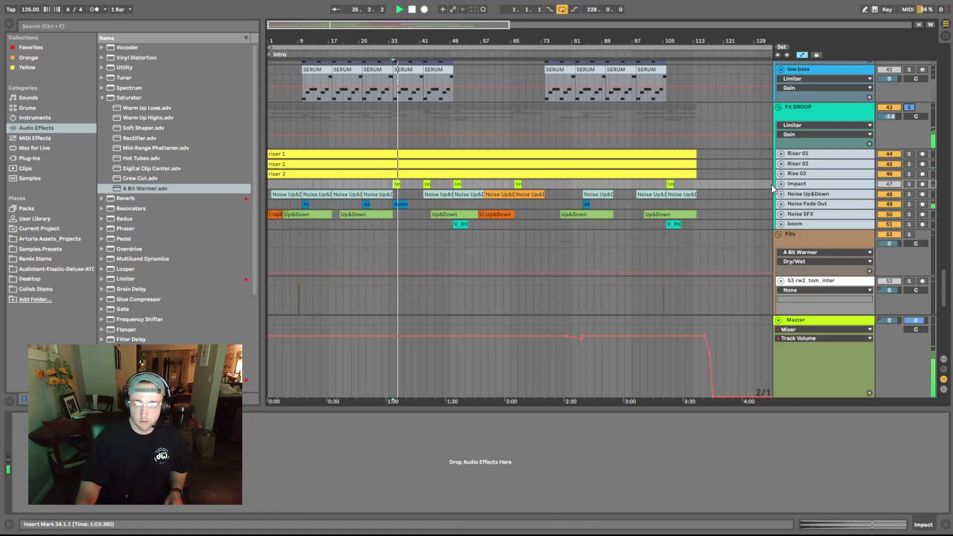
click(781, 154)
click(448, 177)
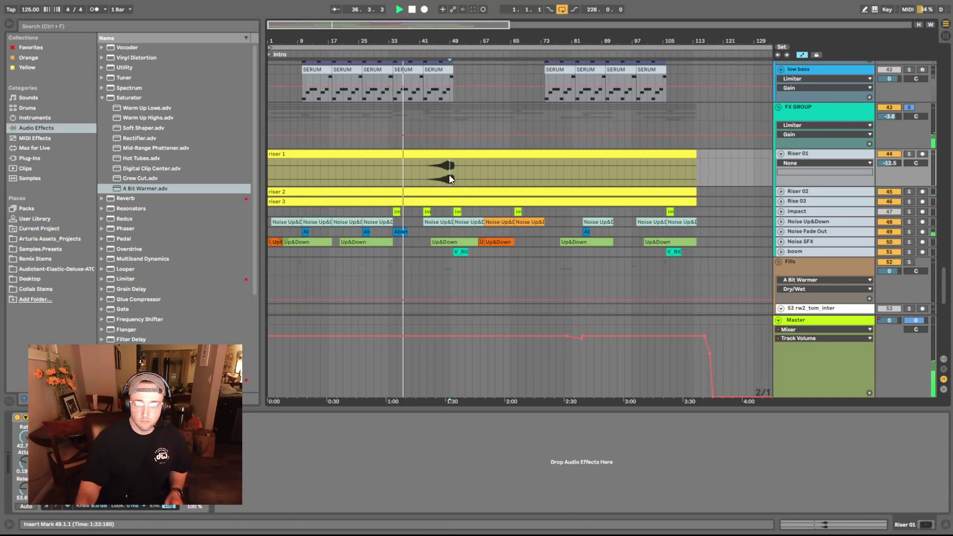
click(453, 46)
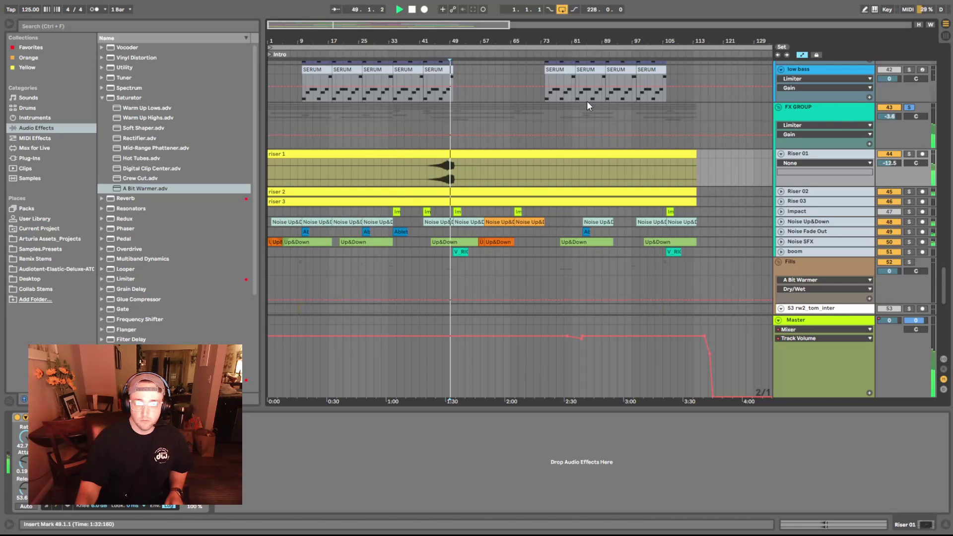
click(912, 108)
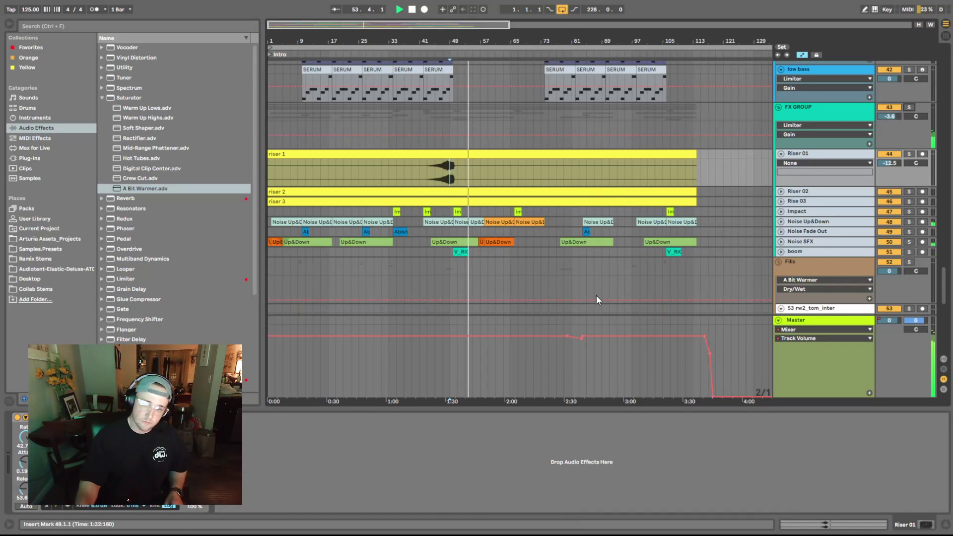
Step: Locate the snare build track among the fills and play the full arrangement from its clip at bar 78
scroll(596, 308, up, 3)
scroll(592, 327, up, 10)
key(space)
drag(568, 37, 568, 242)
scroll(570, 249, down, 10)
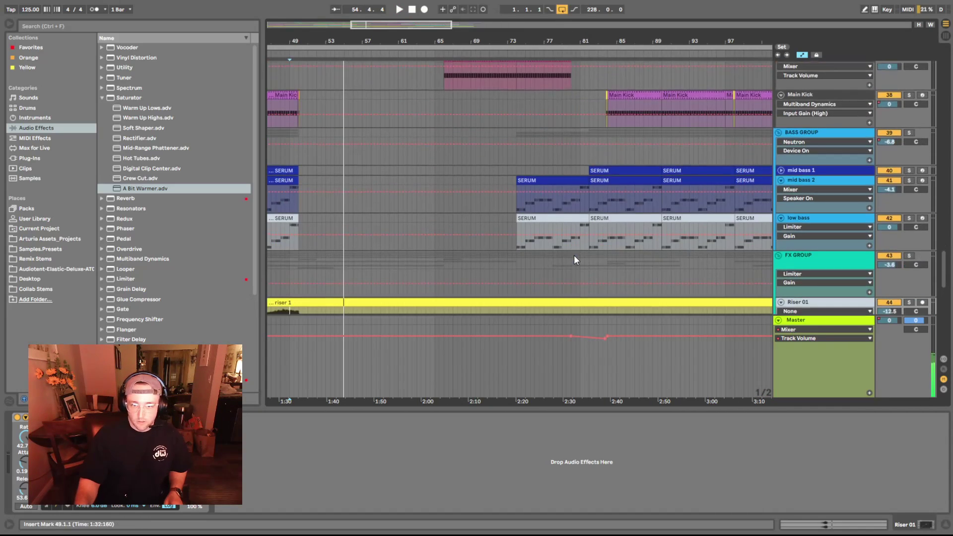
scroll(574, 298, down, 15)
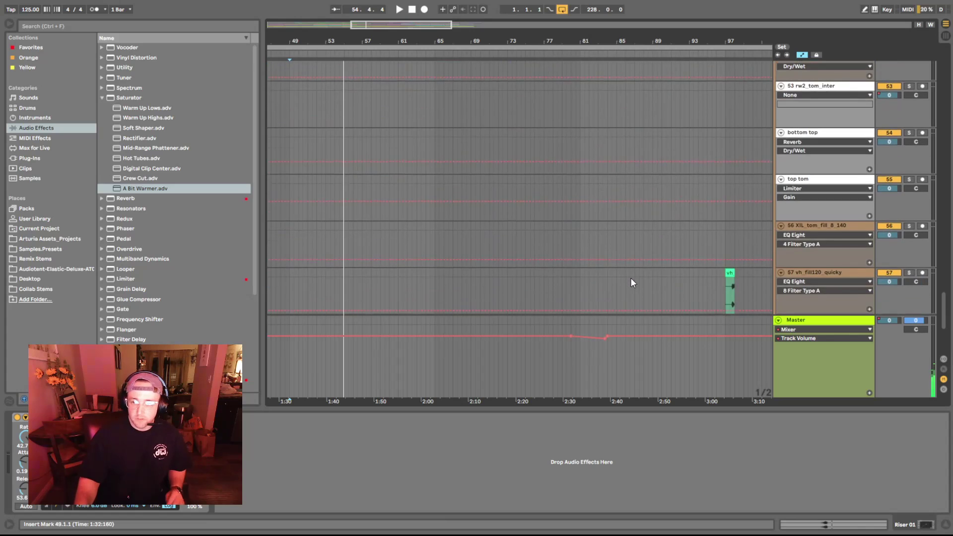
key(ctrl+t)
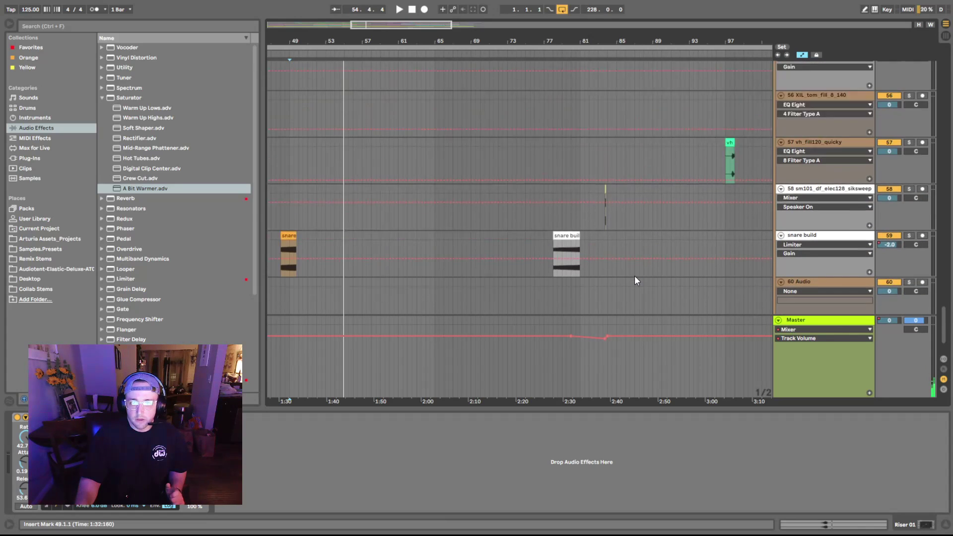
click(569, 271)
key(space)
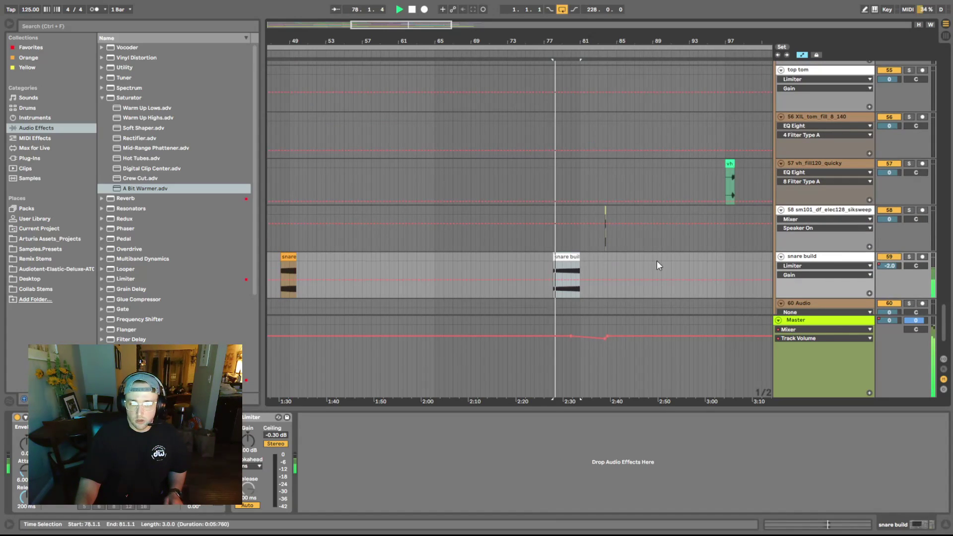
scroll(717, 292, down, 3)
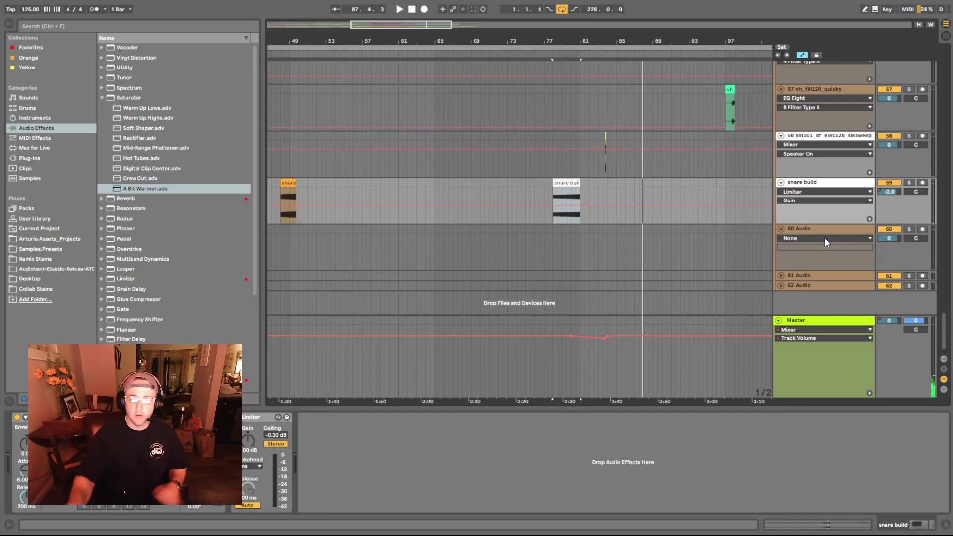
Step: Examine the Master's Track Volume automation around bar 82 and play the transition from bar 80
drag(943, 332, 928, 186)
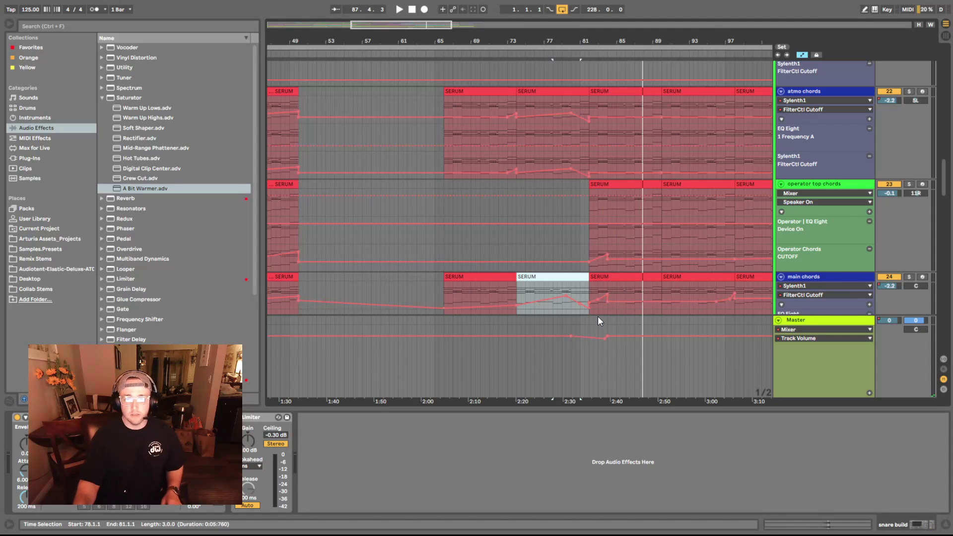
click(586, 323)
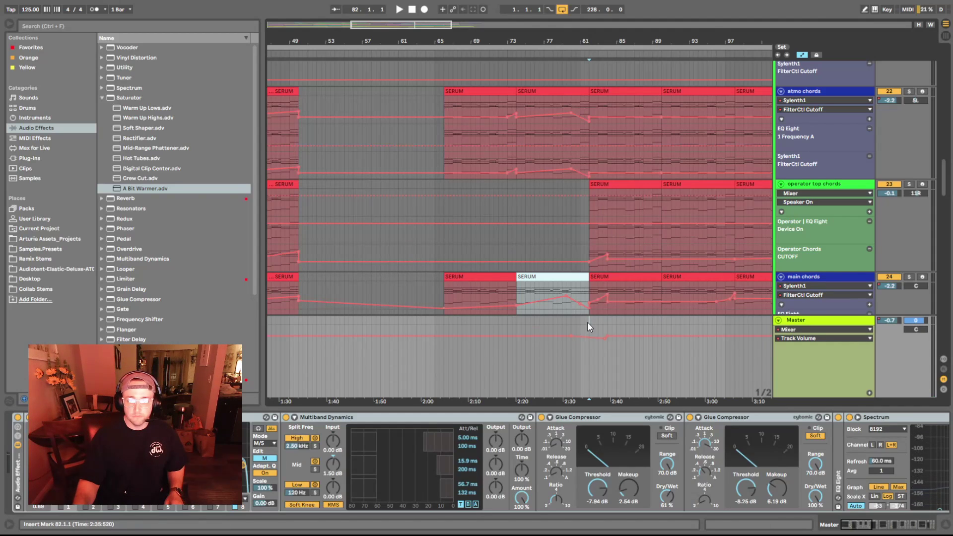
mouse_move(607, 82)
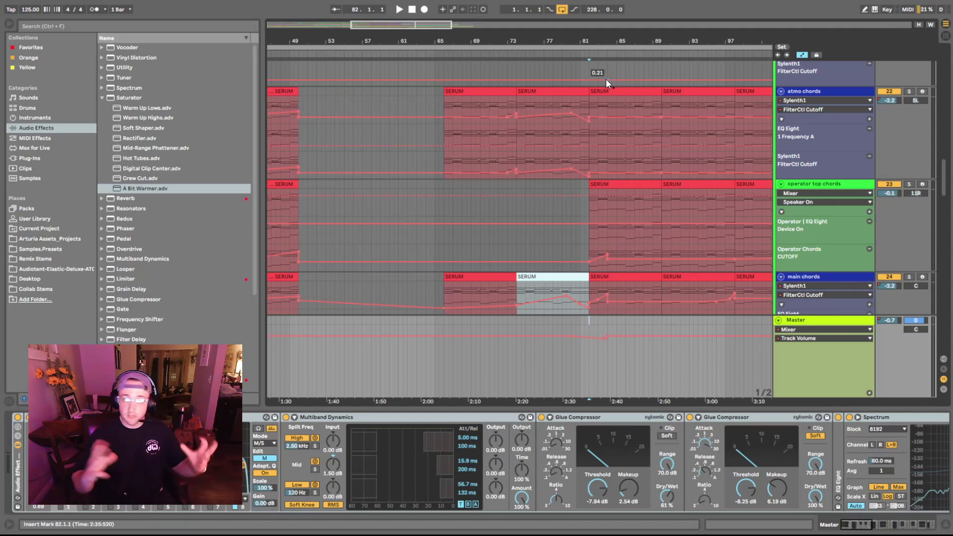
drag(585, 42, 566, 59)
click(529, 322)
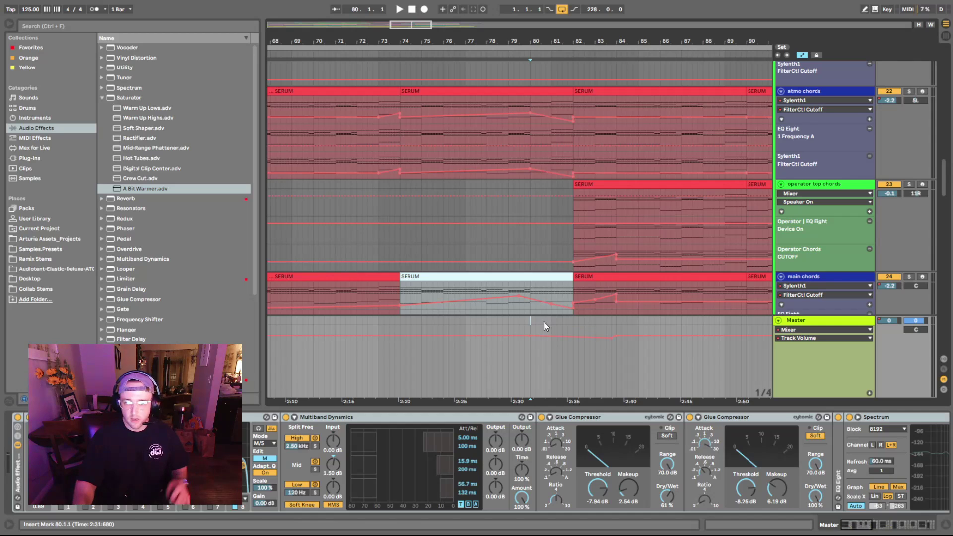
key(space)
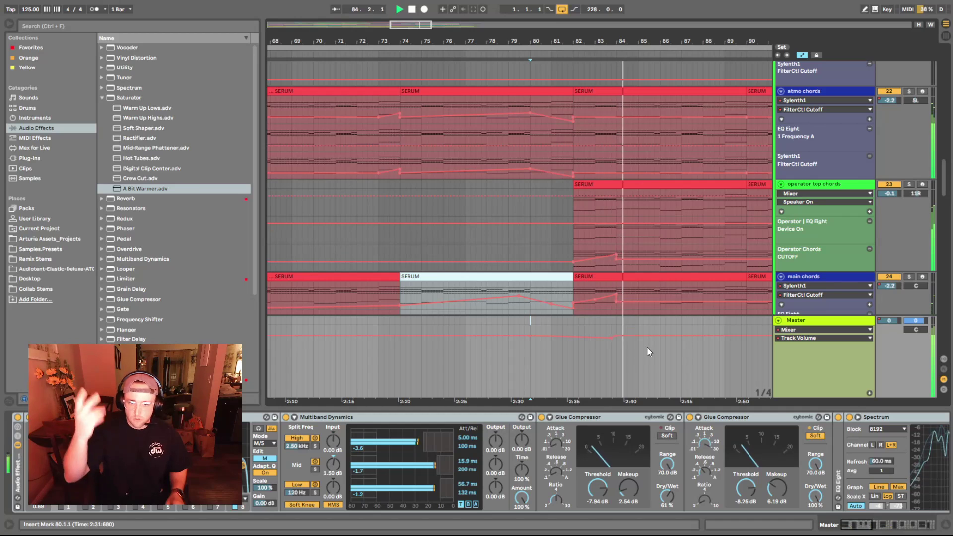
key(space)
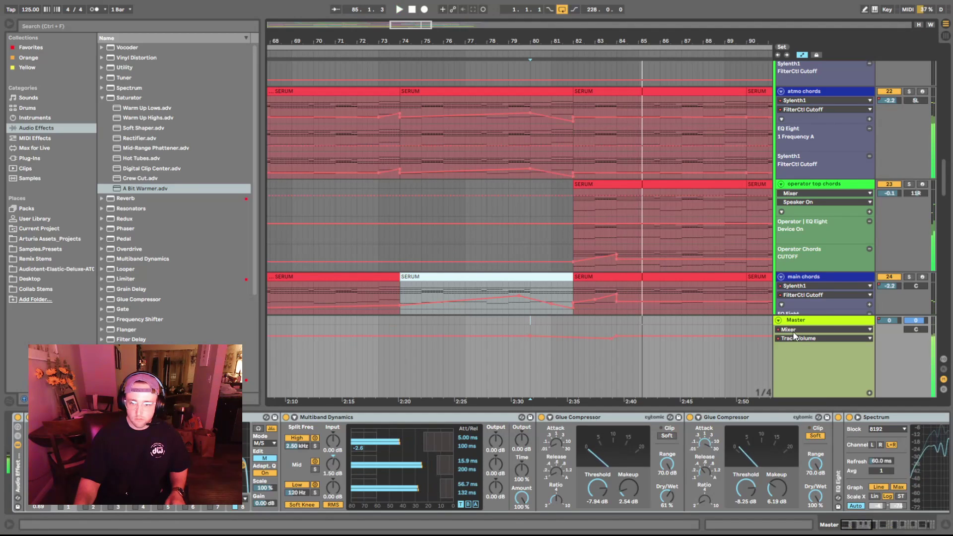
Step: Display the Master's Auto Filter Frequency automation and play the arrangement from bar 82
click(814, 453)
click(552, 331)
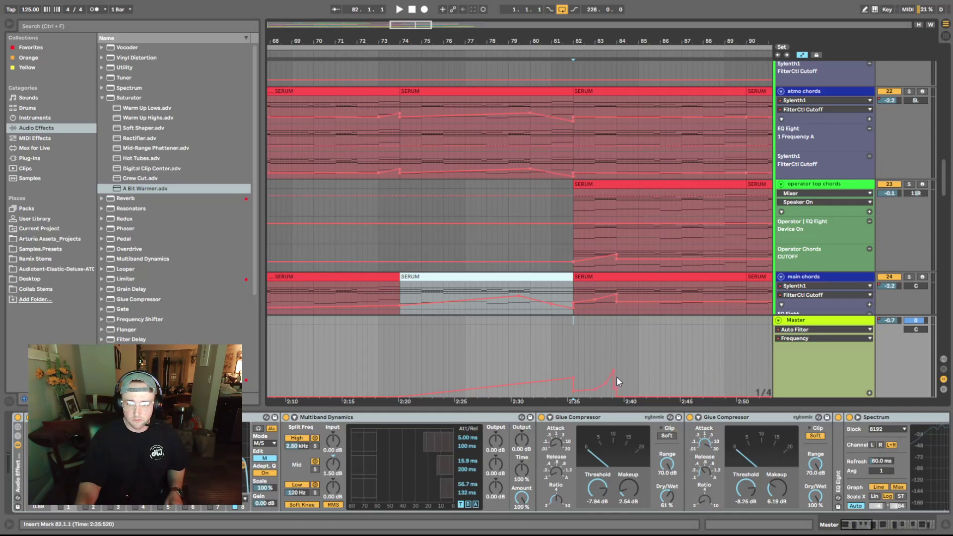
key(space)
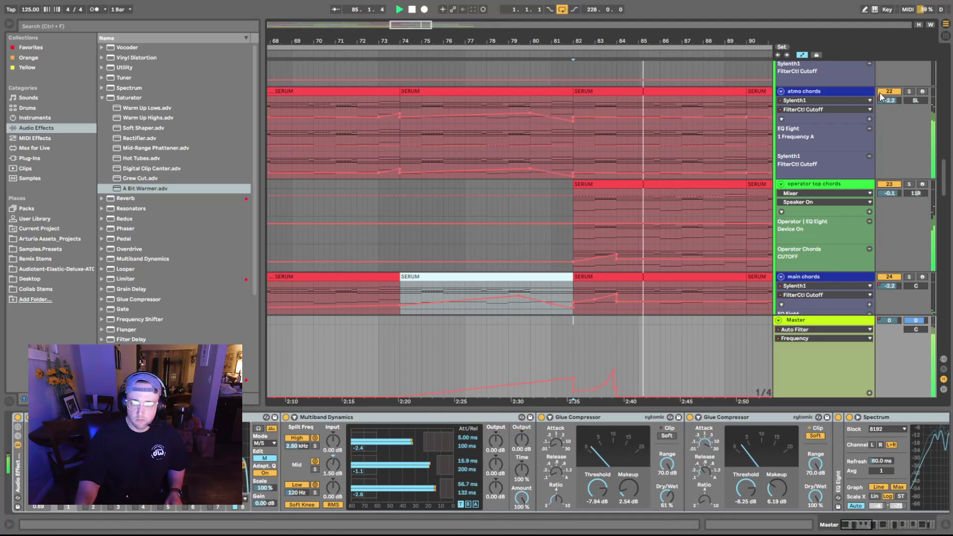
Step: Stop playback and show the chords group's effects chain and its tracks across the whole arrangement
scroll(873, 224, up, 5)
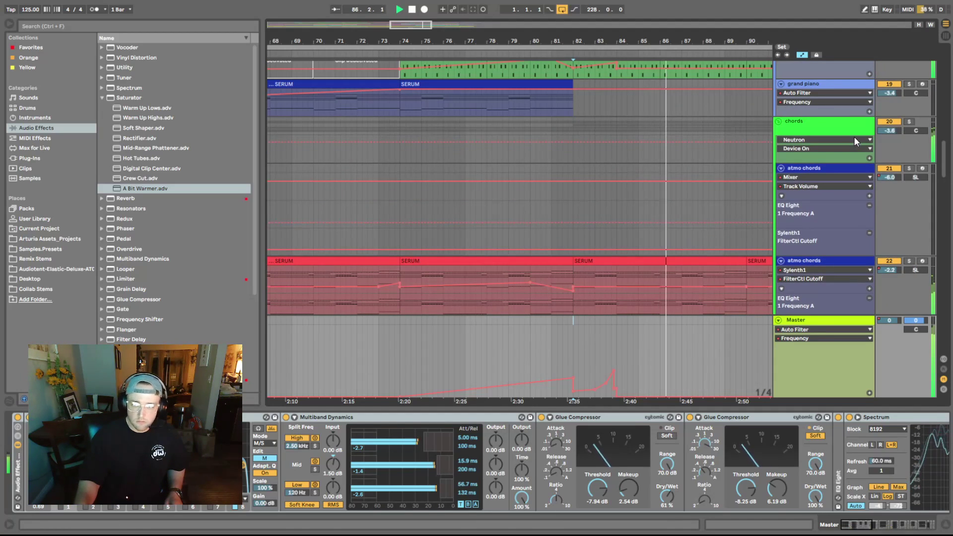
click(839, 146)
drag(468, 45, 469, 39)
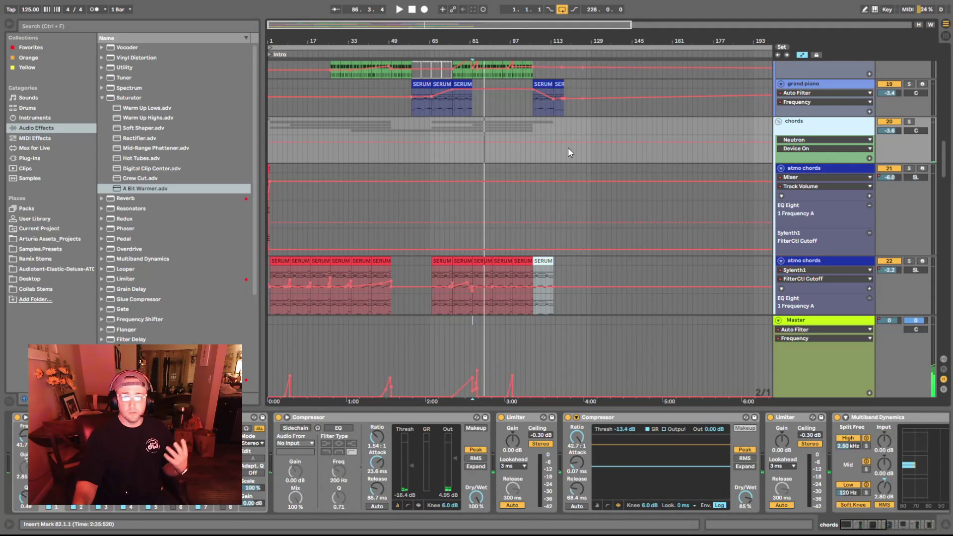
scroll(531, 245, up, 3)
scroll(501, 284, down, 5)
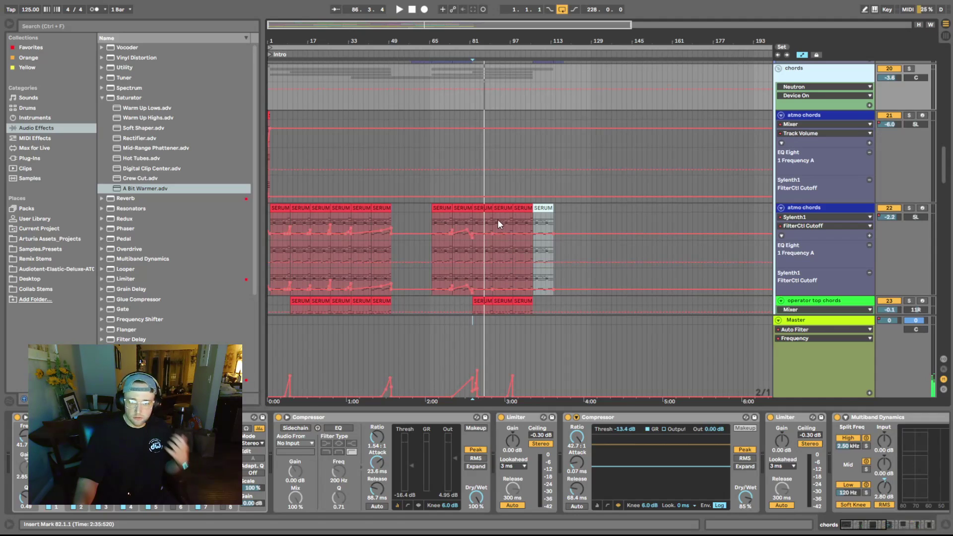
Step: Select the bar 82 clip on the atmo chords track 22 and examine its effects chain
scroll(496, 288, down, 1)
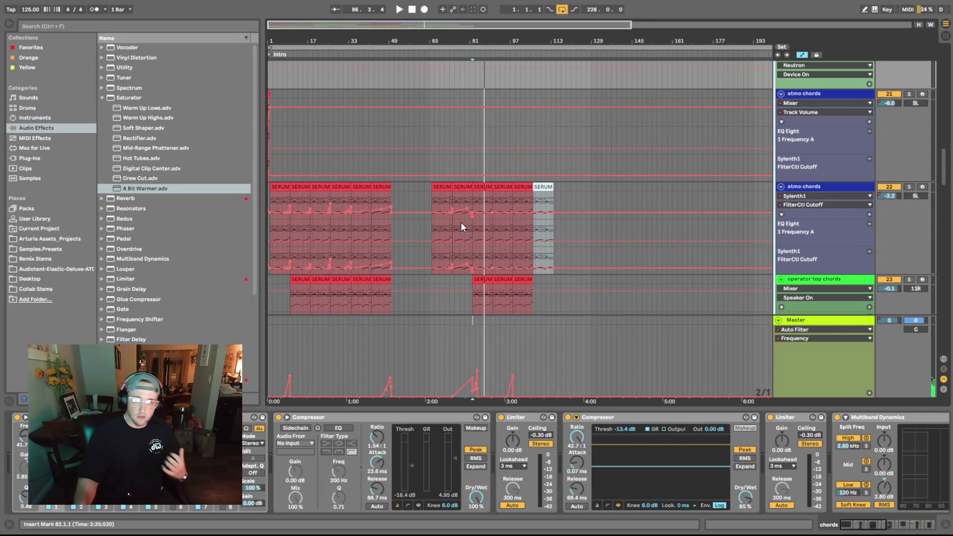
click(454, 192)
click(485, 187)
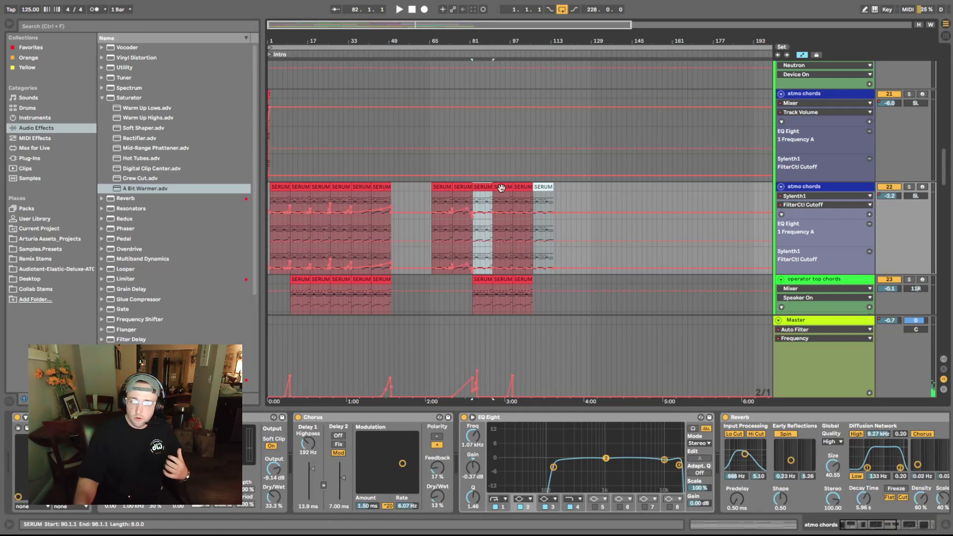
click(485, 188)
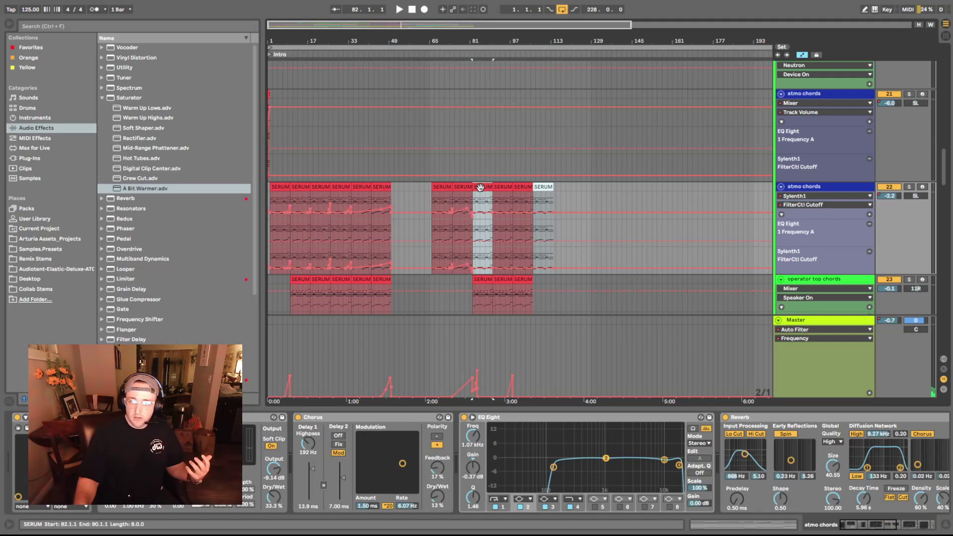
click(462, 187)
click(486, 188)
scroll(420, 230, down, 2)
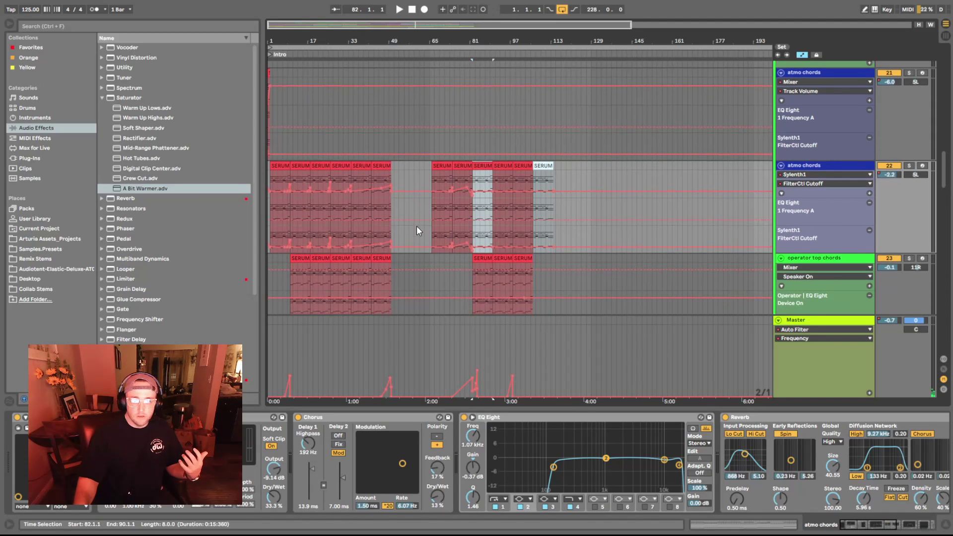
scroll(420, 230, up, 1)
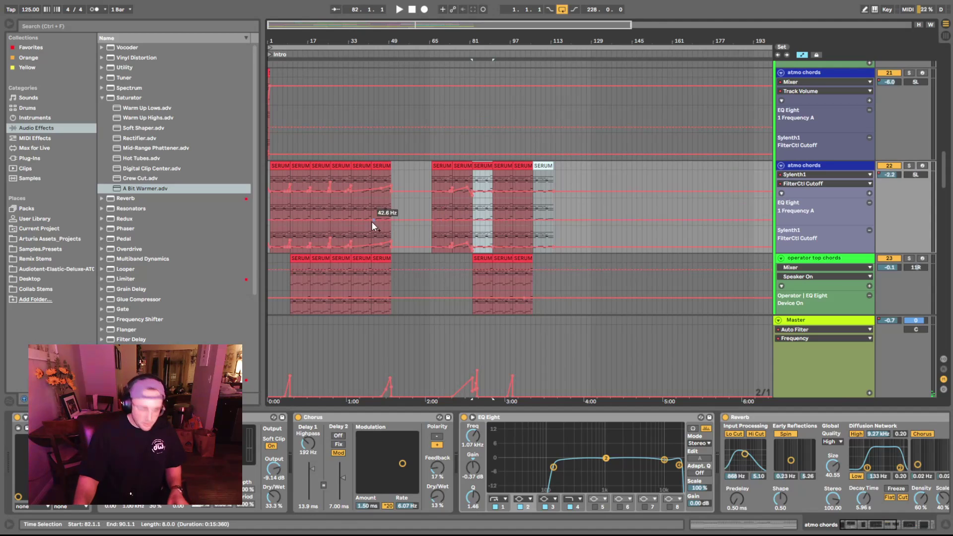
Step: Play the atmo chords track 22 soloed from bar 82 and examine the devices at the end of its effects chain
key(space)
click(907, 165)
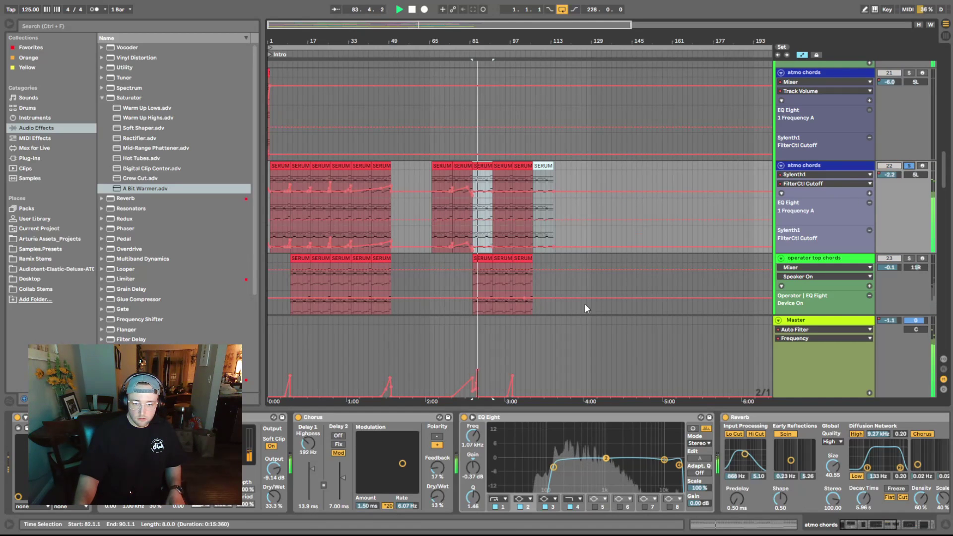
click(882, 532)
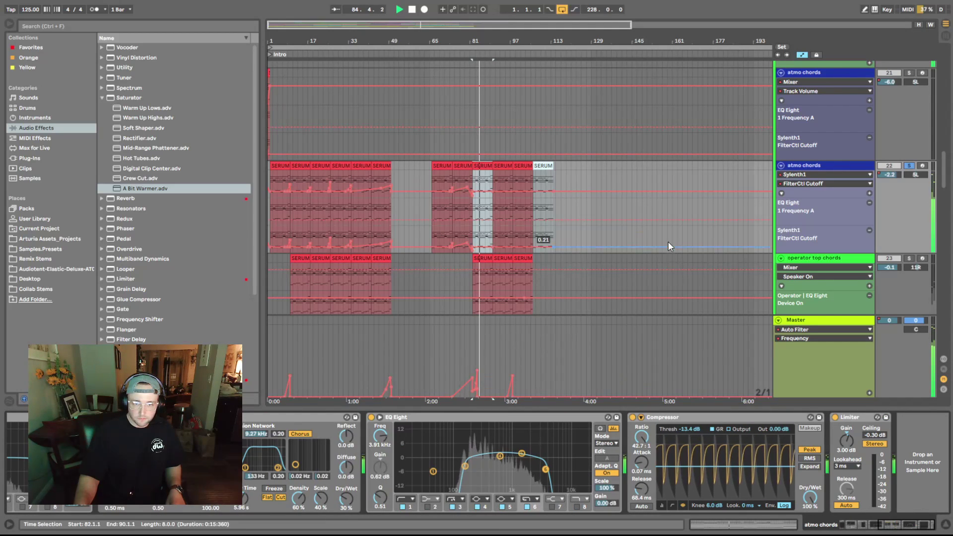
key(space)
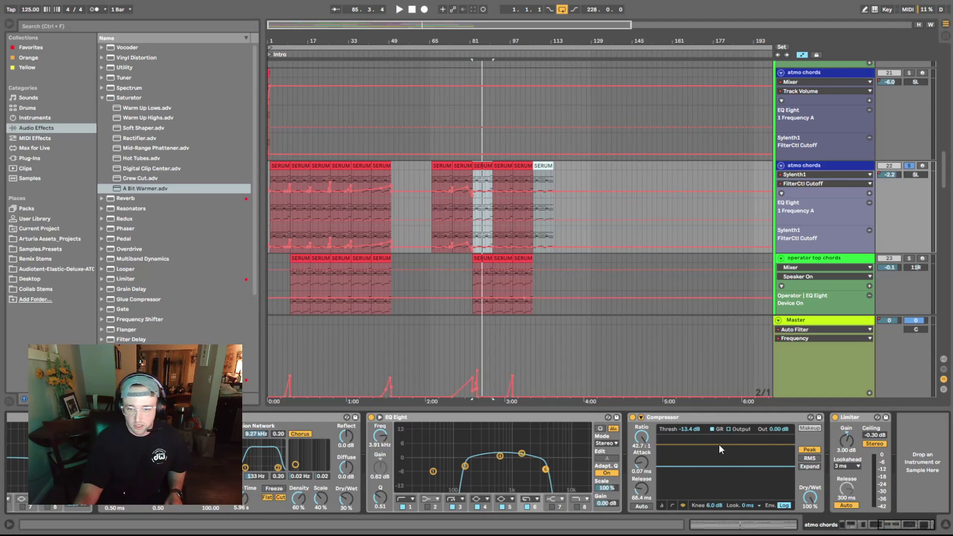
Step: Unsolo atmo chords, solo the operator top chords track and play it from its clip at bar 82
scroll(508, 242, down, 2)
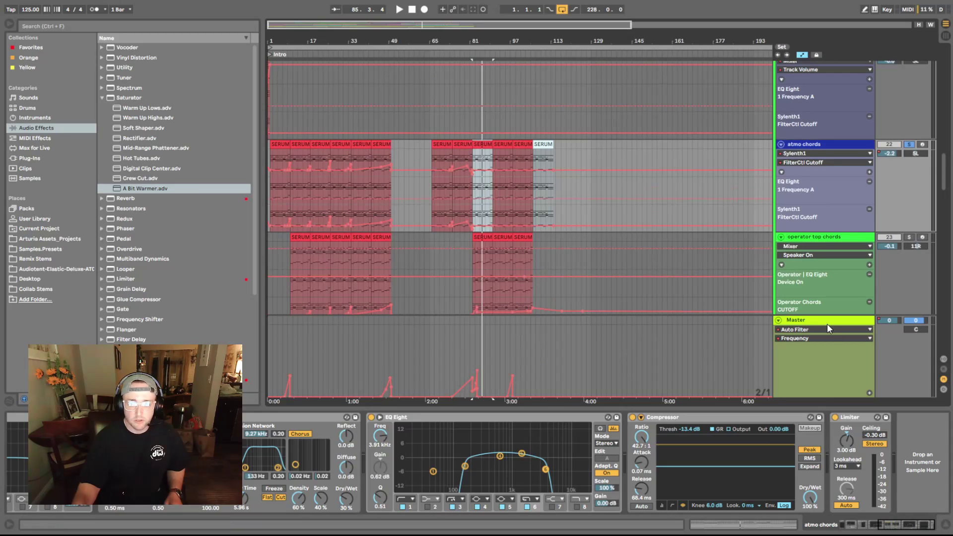
scroll(669, 349, down, 2)
key(Down)
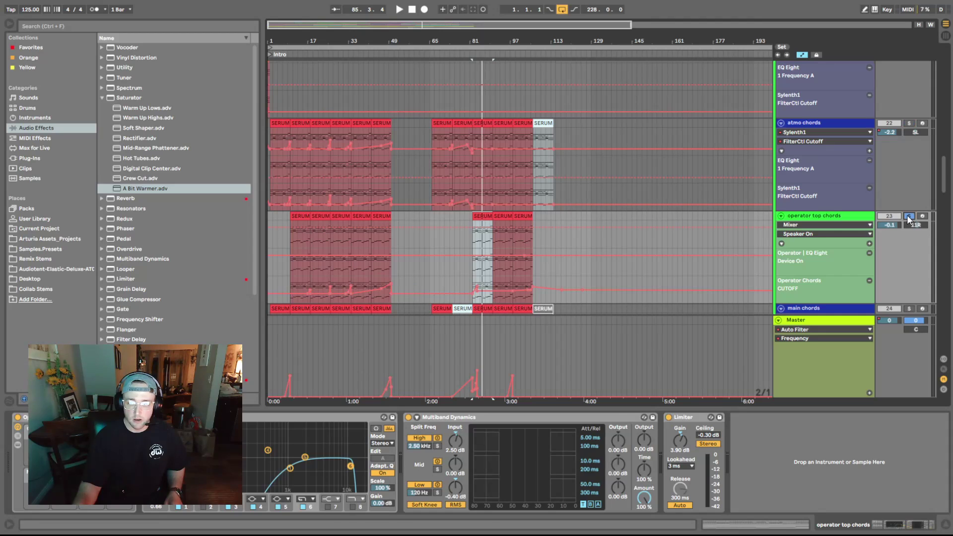
key(space)
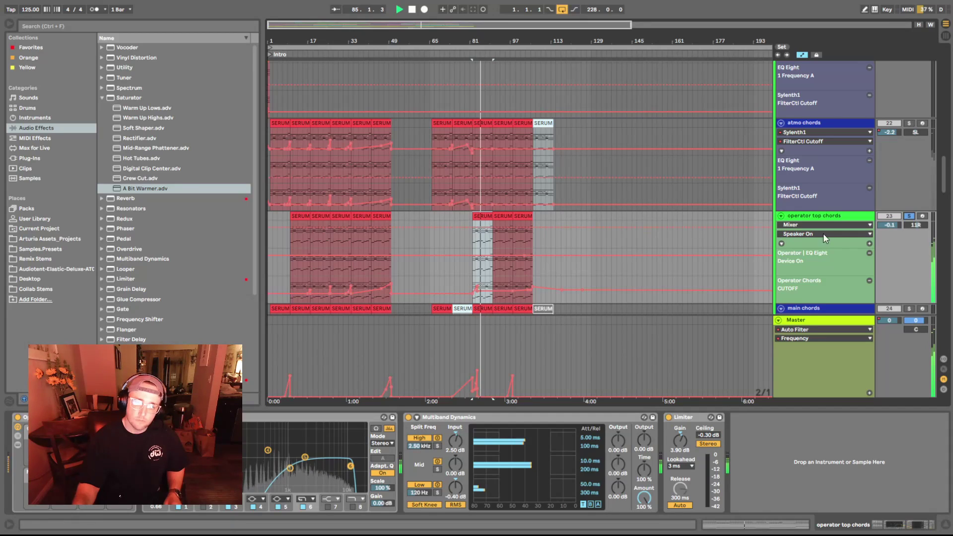
key(space)
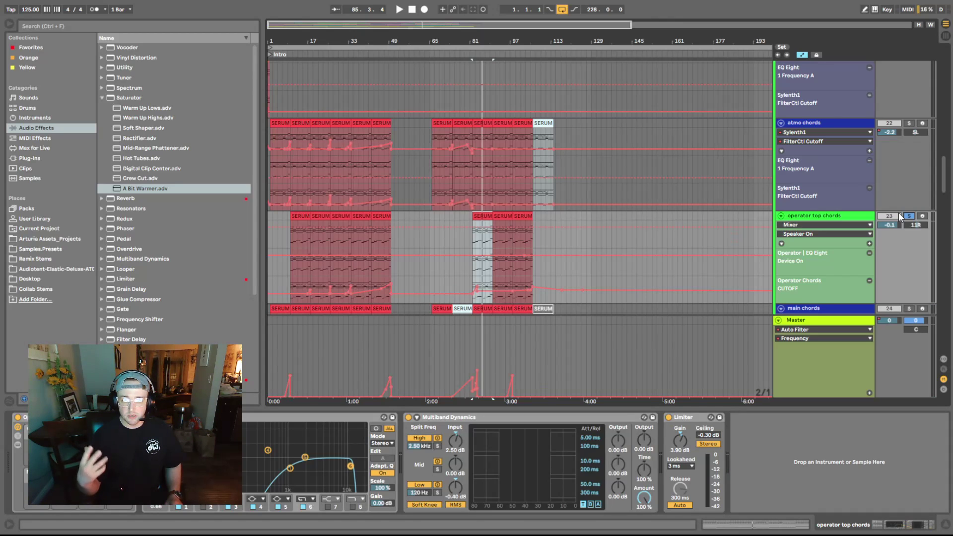
Step: Play the whole chords group soloed from bar 82, and unsolo it during playback to compare it with the full arrangement
scroll(886, 256, up, 3)
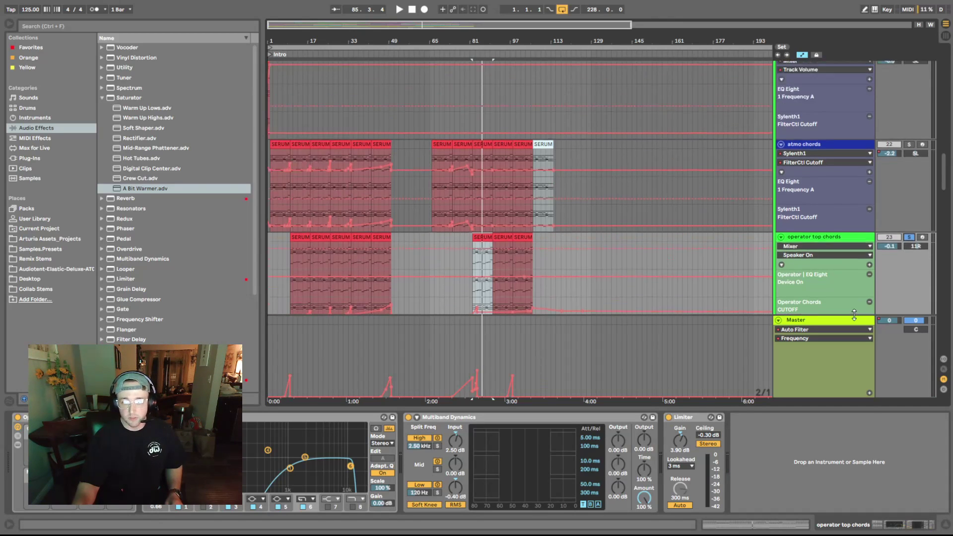
scroll(901, 188, up, 3)
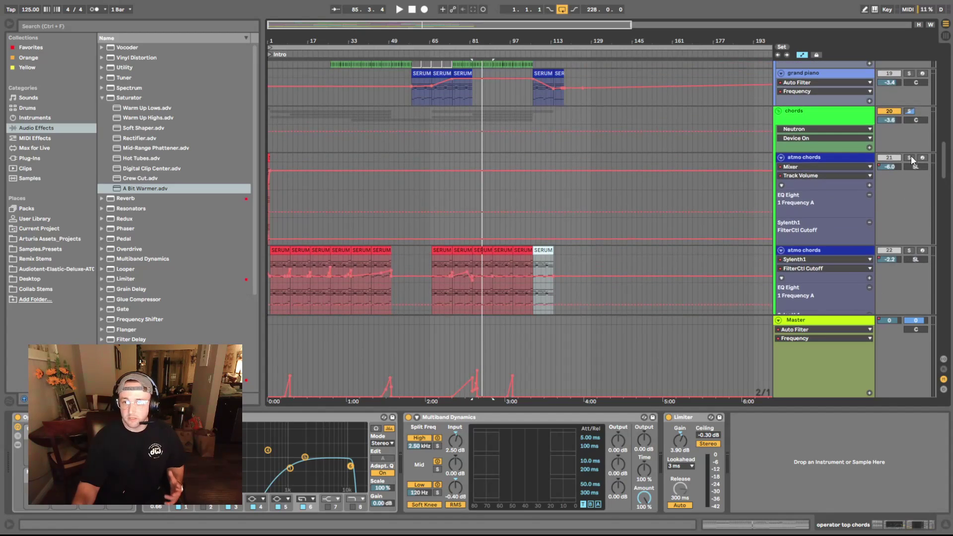
click(912, 111)
key(space)
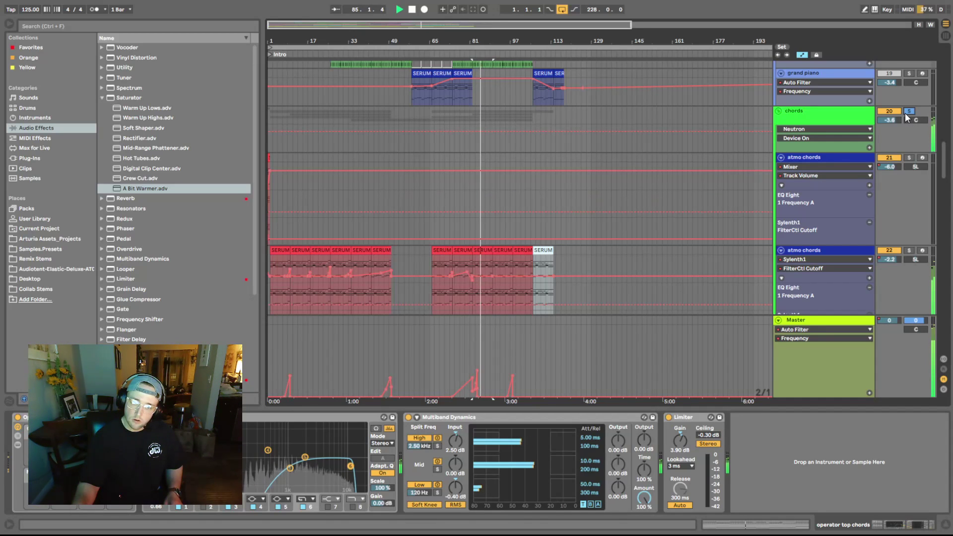
click(908, 111)
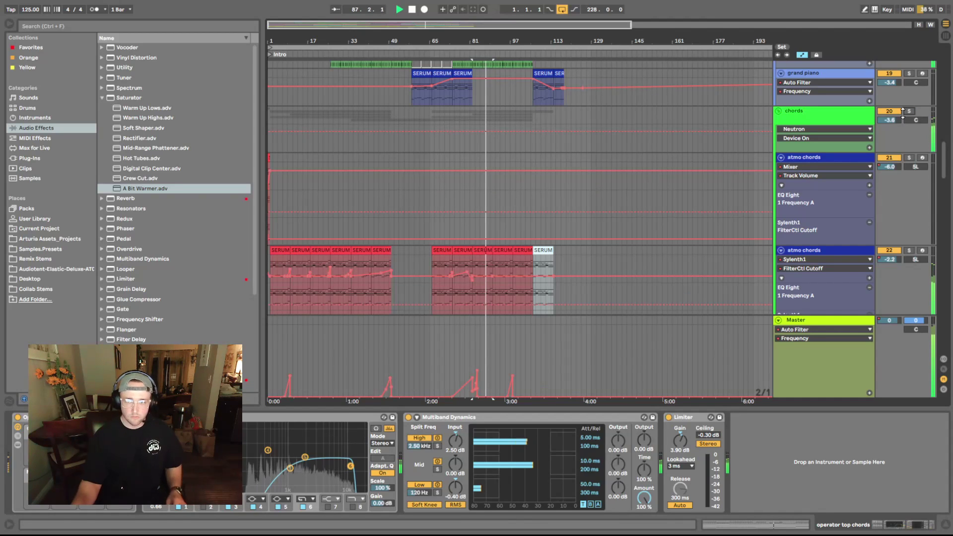
scroll(689, 272, down, 2)
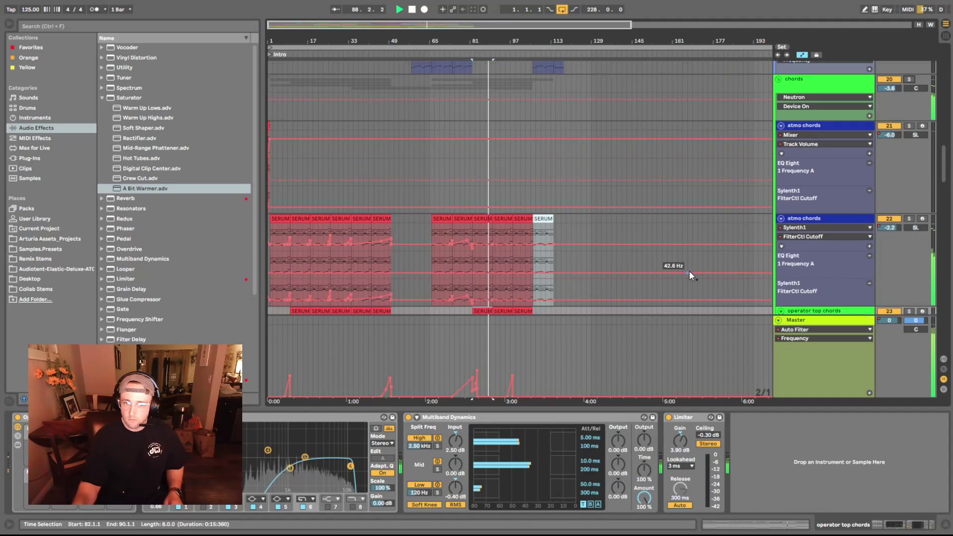
scroll(689, 270, down, 5)
key(space)
Step: Solo the main chords track and play it from its clip at bar 82
scroll(670, 293, down, 5)
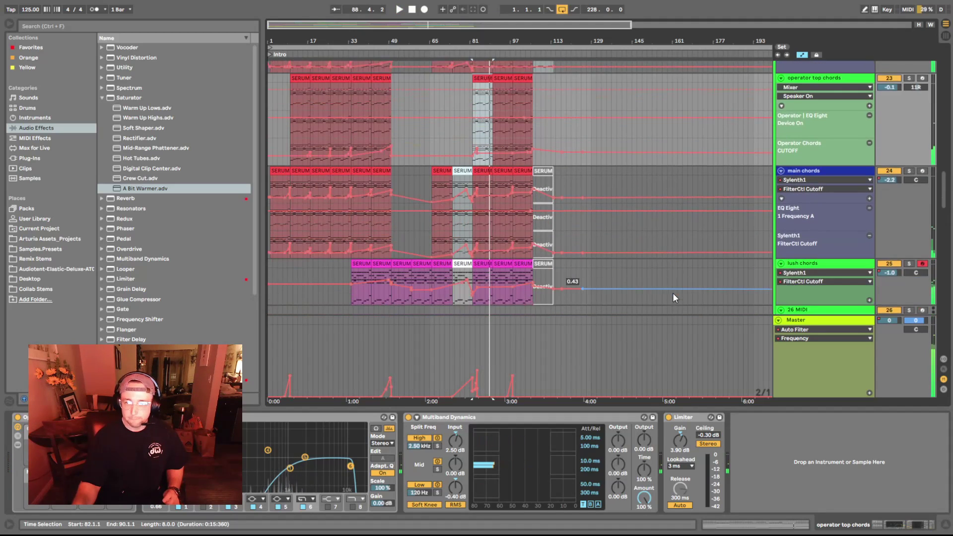
scroll(685, 288, down, 1)
scroll(690, 292, up, 2)
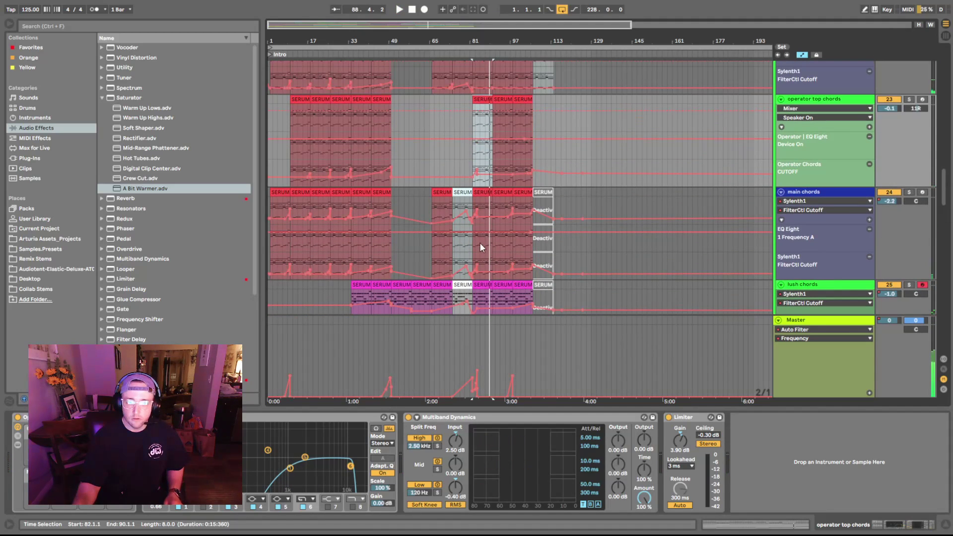
click(484, 200)
scroll(856, 233, up, 1)
click(909, 203)
key(space)
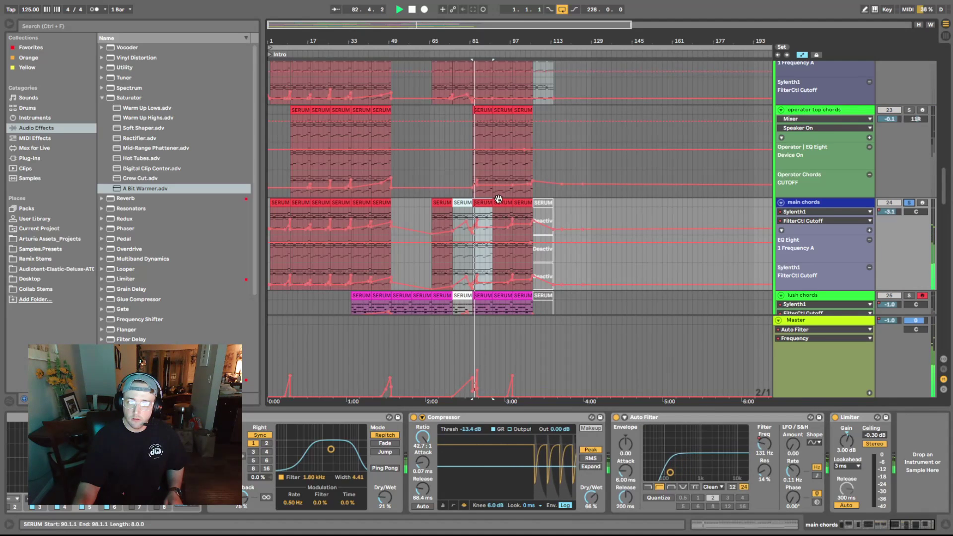
Step: Select the main chords clip at bar 90 and examine the track's EQ Eight in its expanded view during playback
click(498, 199)
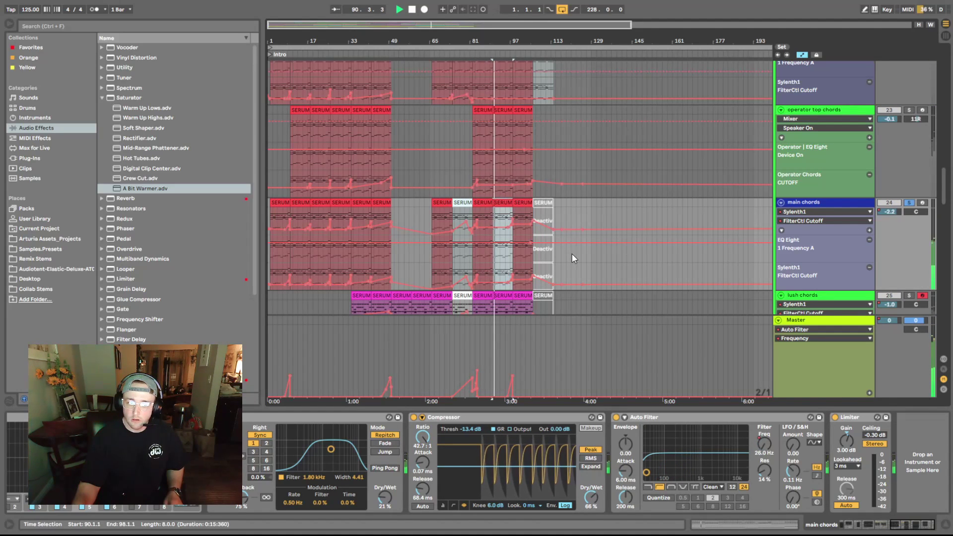
click(915, 527)
drag(915, 526, 896, 527)
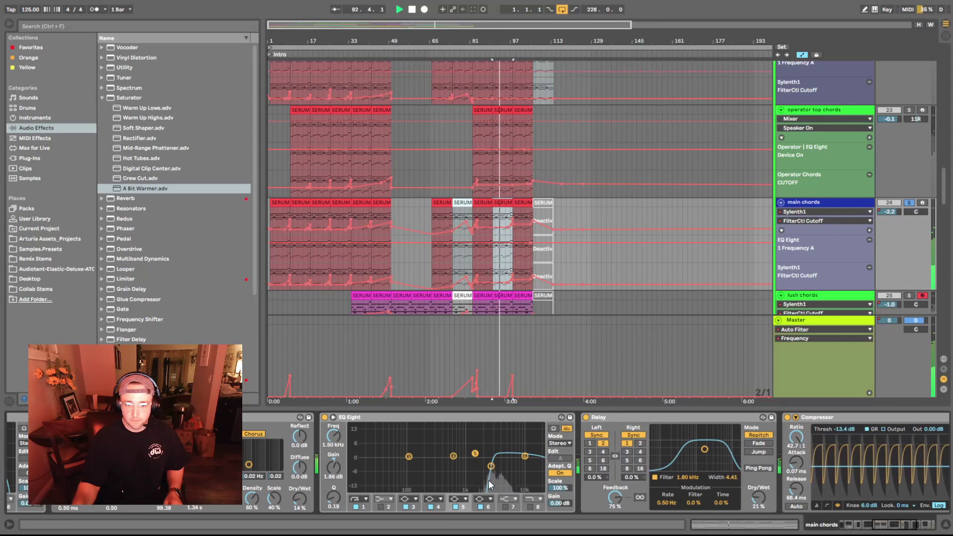
click(566, 428)
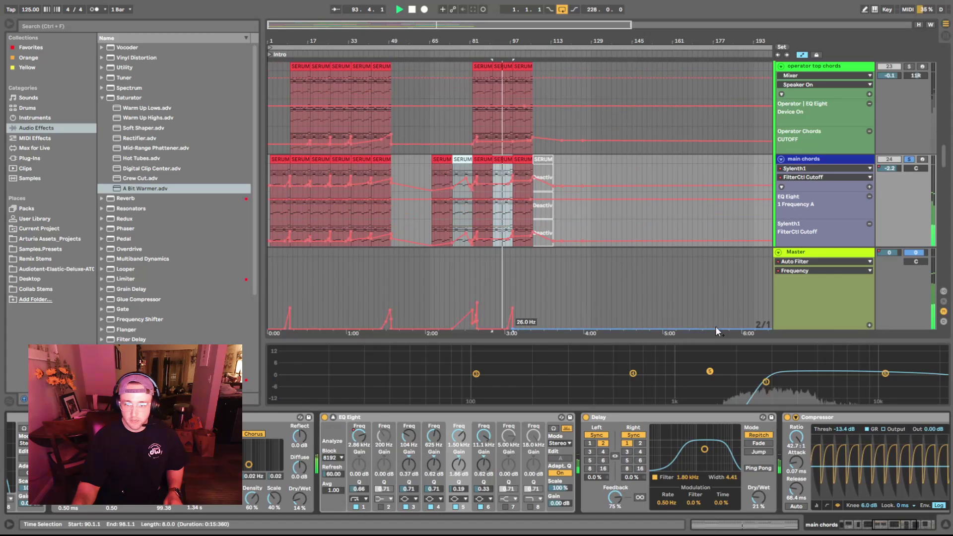
drag(714, 343, 747, 400)
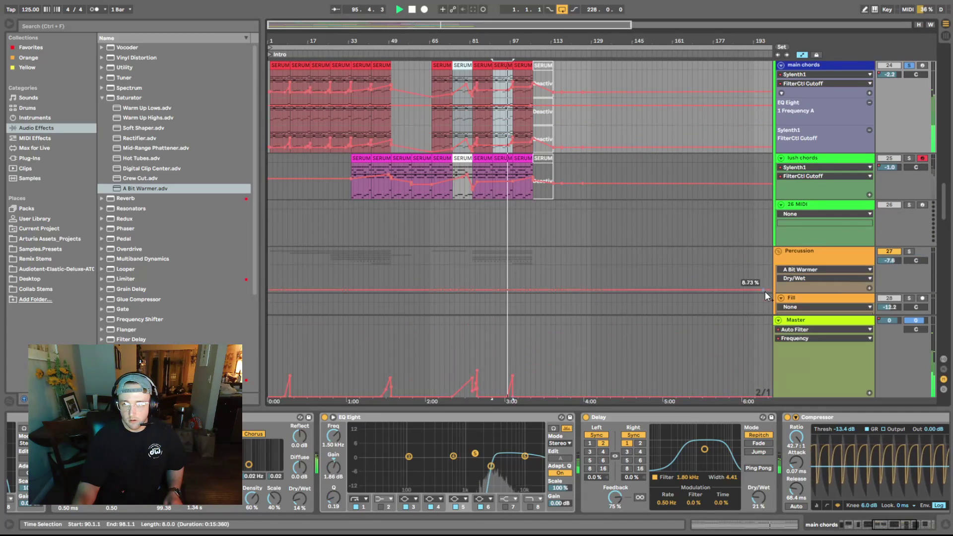
Step: Unsolo the main chords track to hear it within the full arrangement, and stop playback
scroll(764, 291, up, 3)
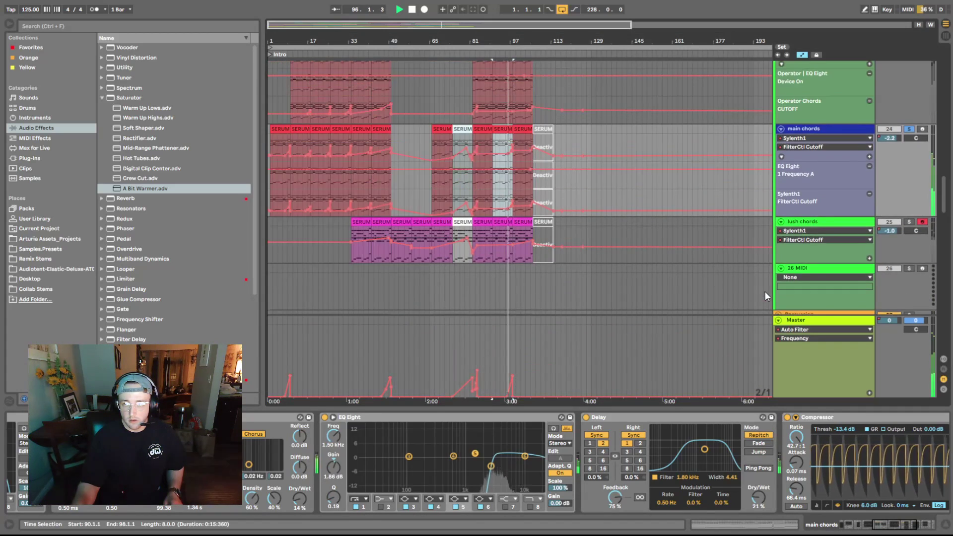
click(910, 129)
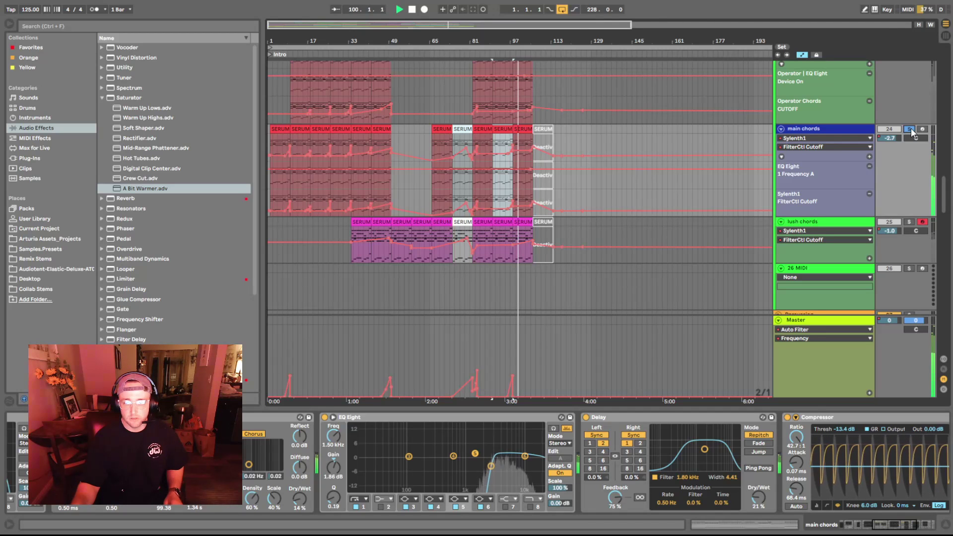
scroll(851, 261, up, 1)
key(space)
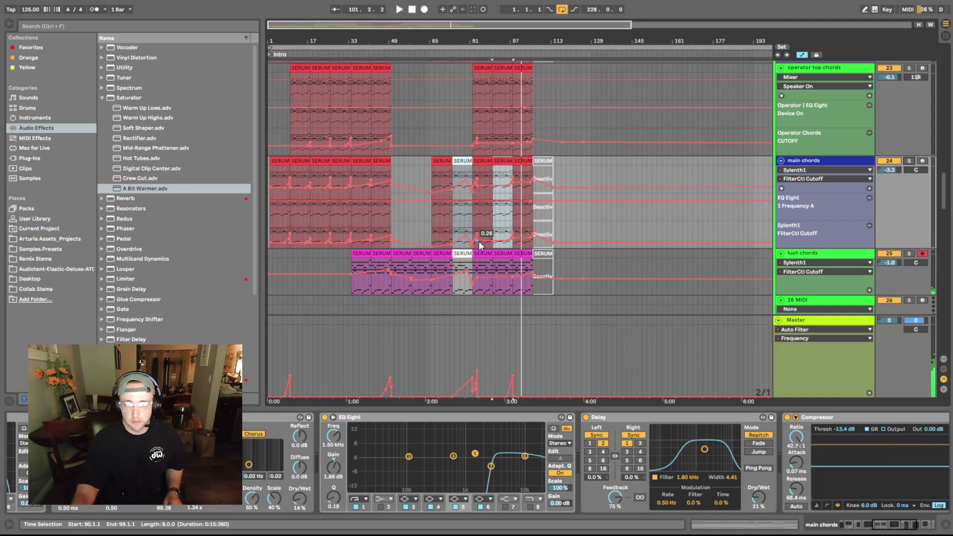
Step: Play the lush chords track soloed from its clip at bar 90, and unsolo it when playback is stopped
click(504, 255)
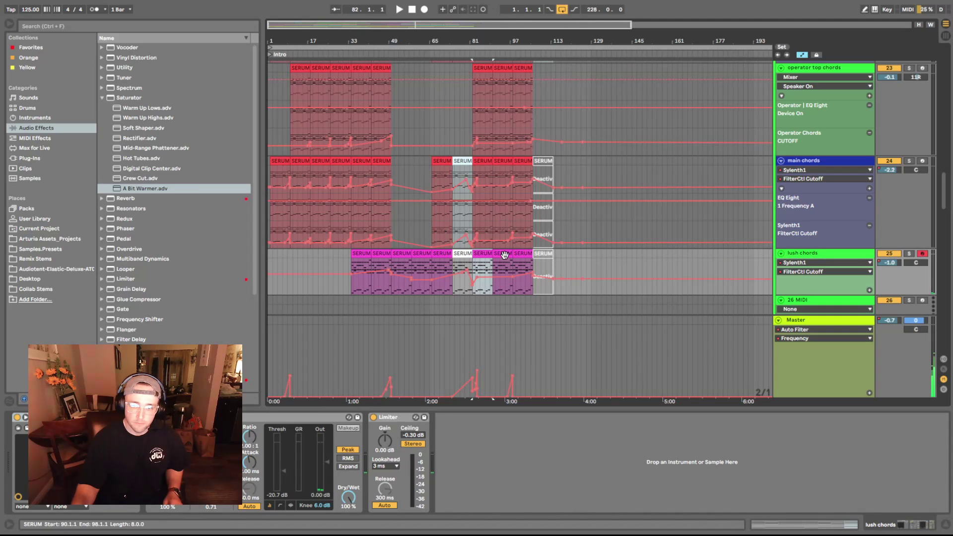
scroll(510, 266, down, 5)
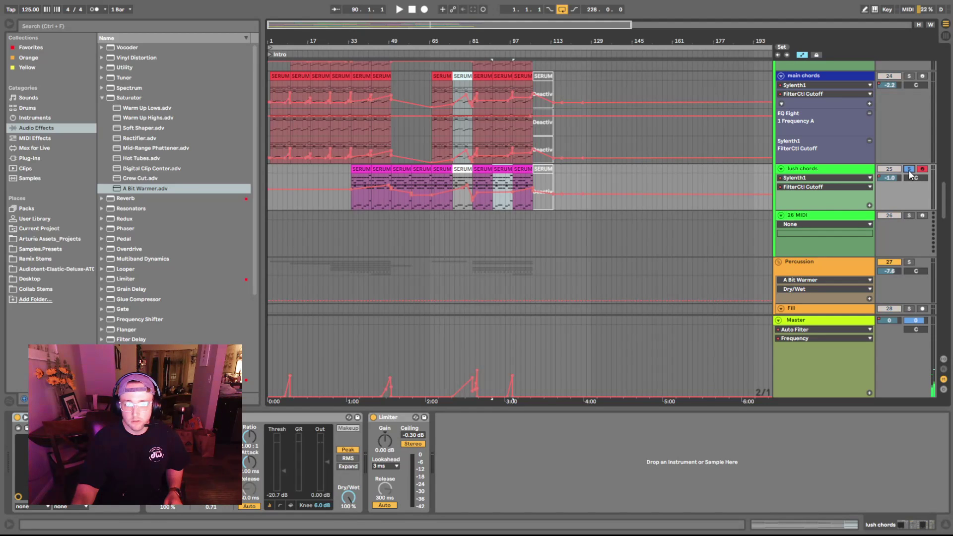
key(space)
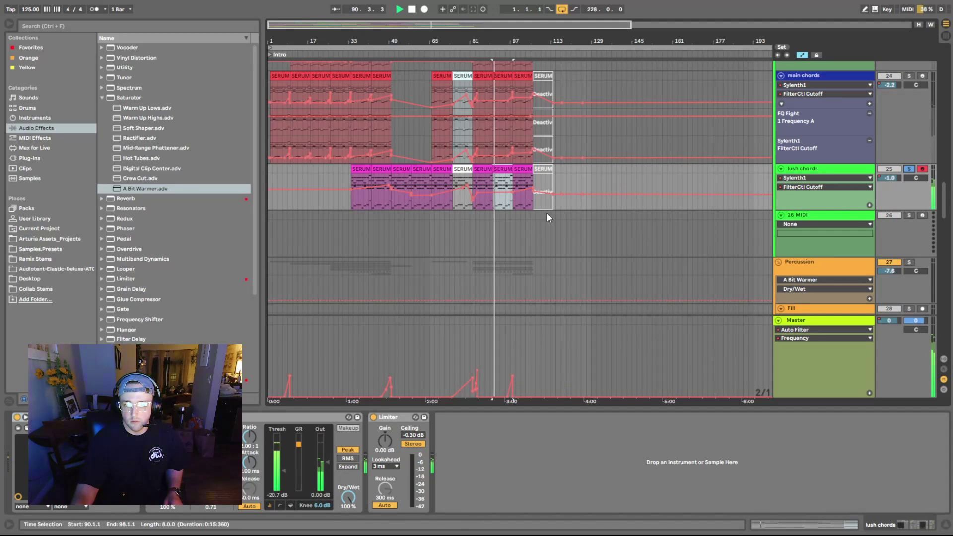
key(space)
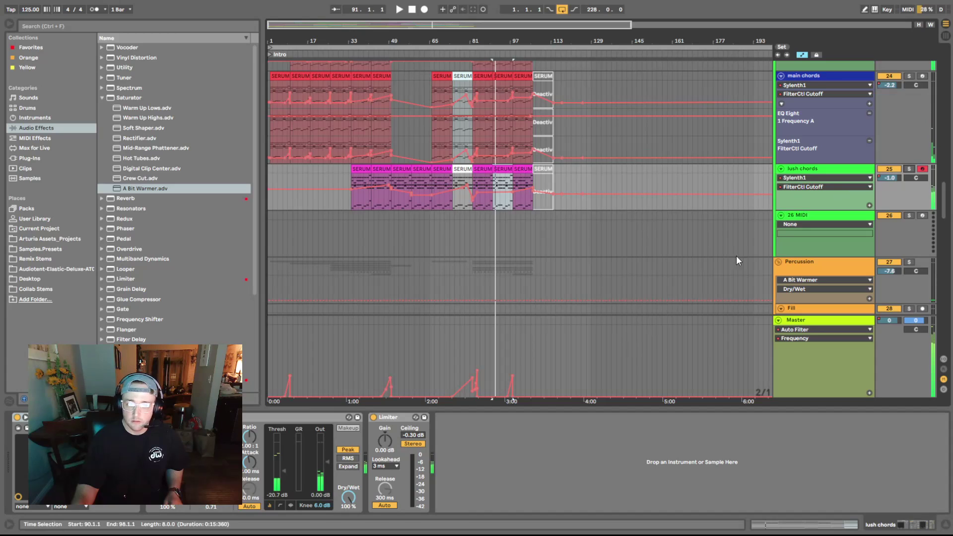
Step: Show the SC track's sampler device and select its Sidechain Signal clip starting at bar 66
scroll(740, 243, up, 4)
scroll(696, 311, up, 10)
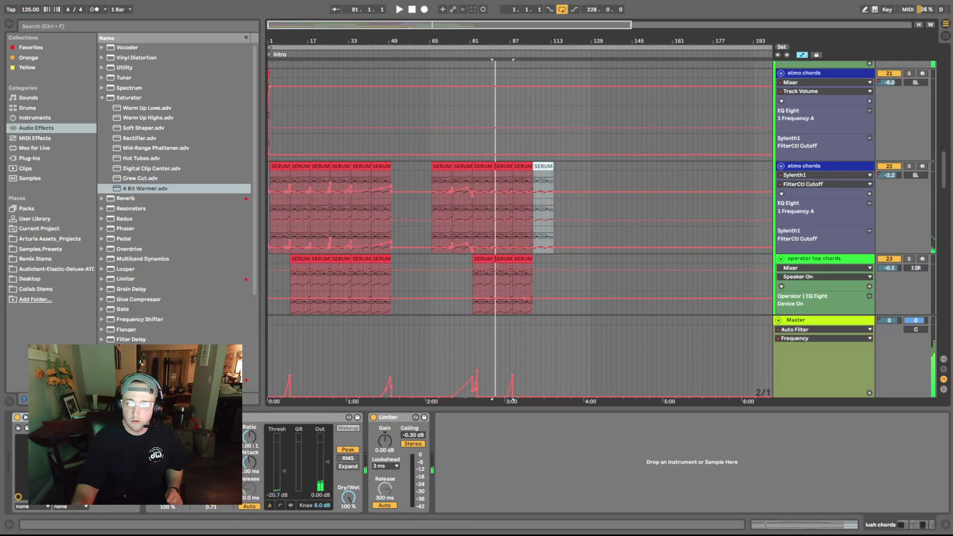
drag(944, 172, 941, 65)
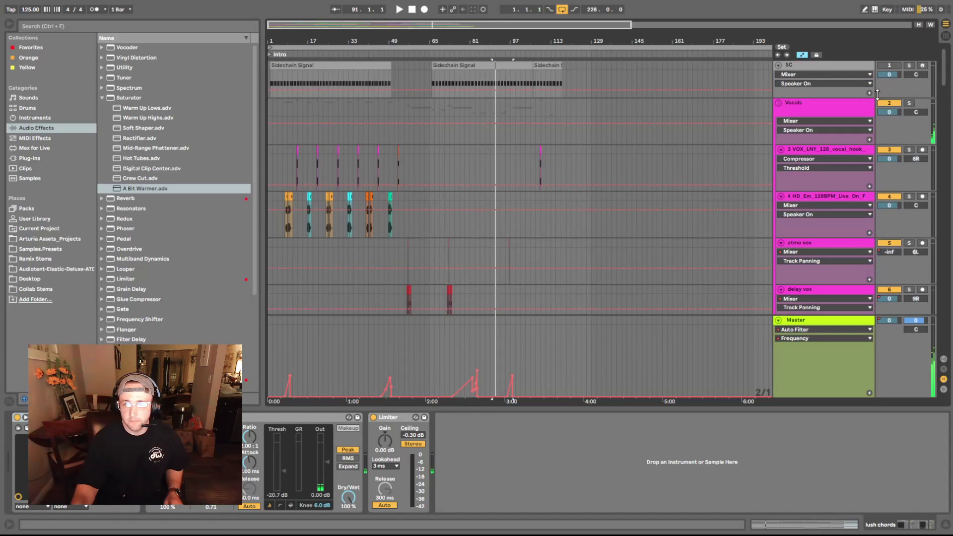
click(832, 87)
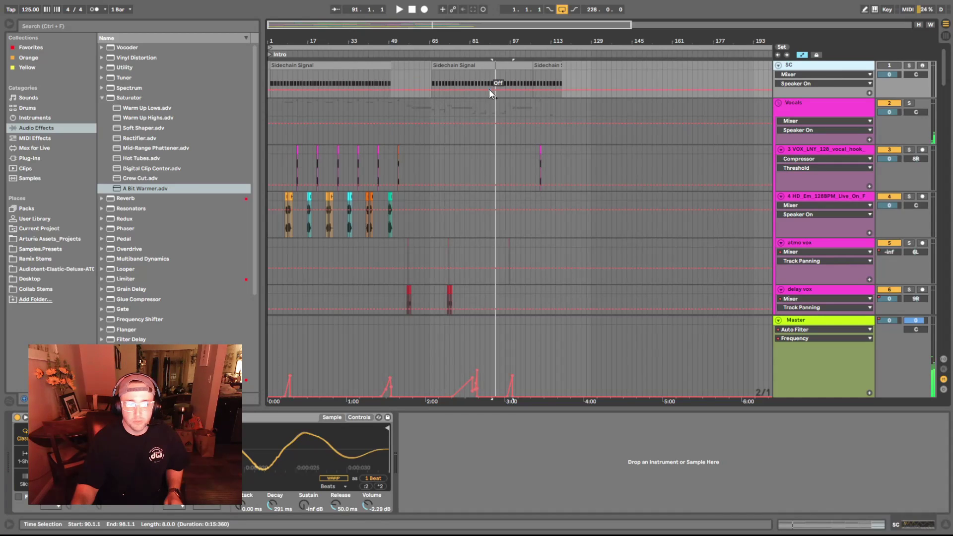
click(477, 65)
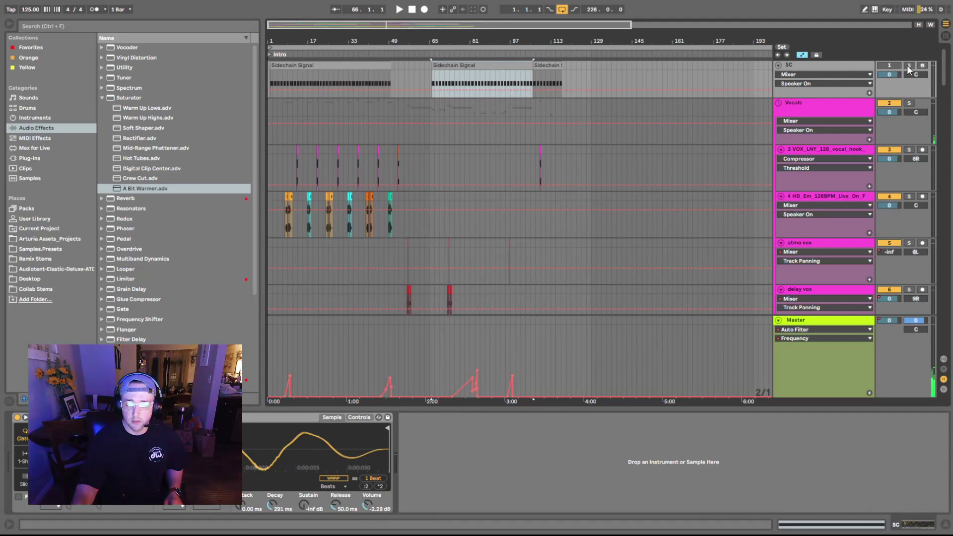
Step: Play the Sidechain Signal clip at bar 66 with the SC track soloed, and unsolo the track during playback
key(space)
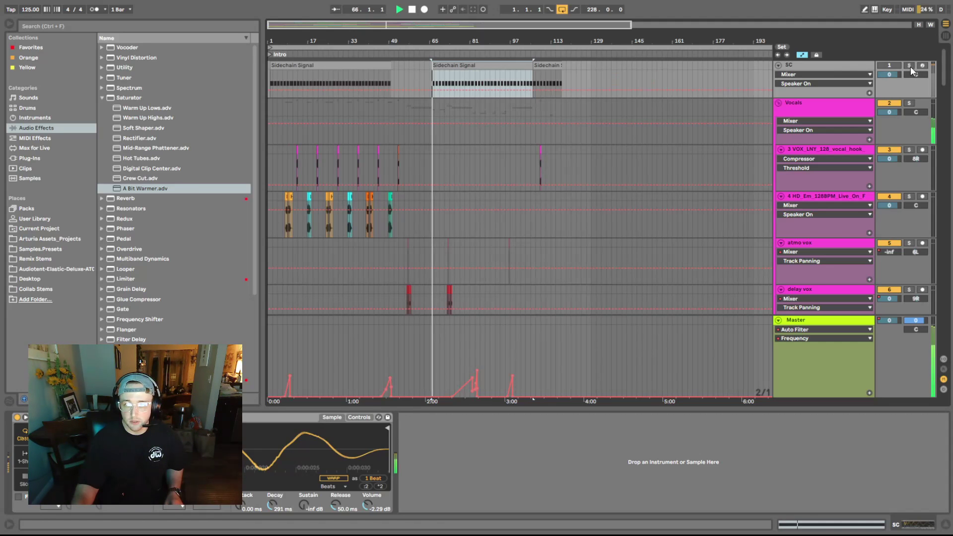
click(909, 66)
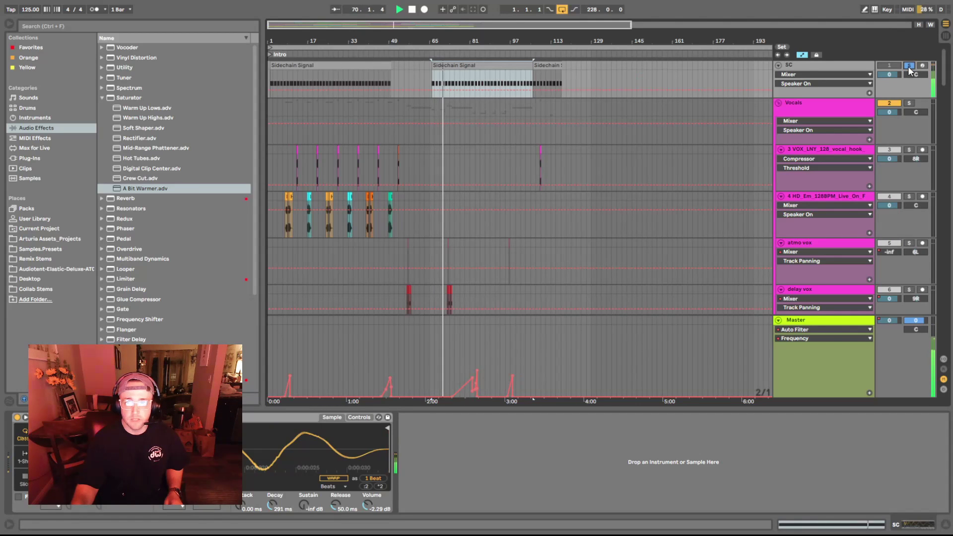
click(909, 66)
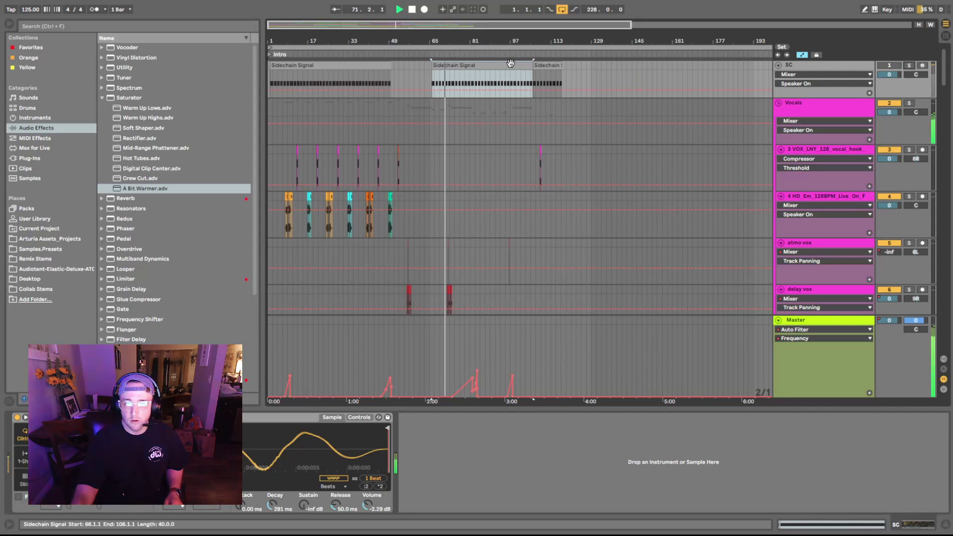
Step: Look through the vocal tracks during playback and show the device chain of vocal hook track 7
key(minus)
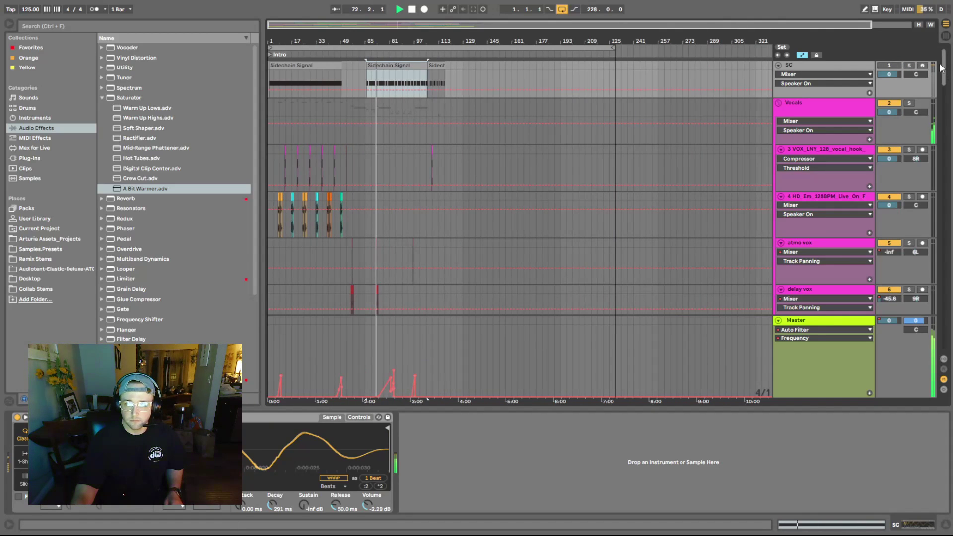
scroll(941, 68, down, 10)
scroll(942, 68, up, 5)
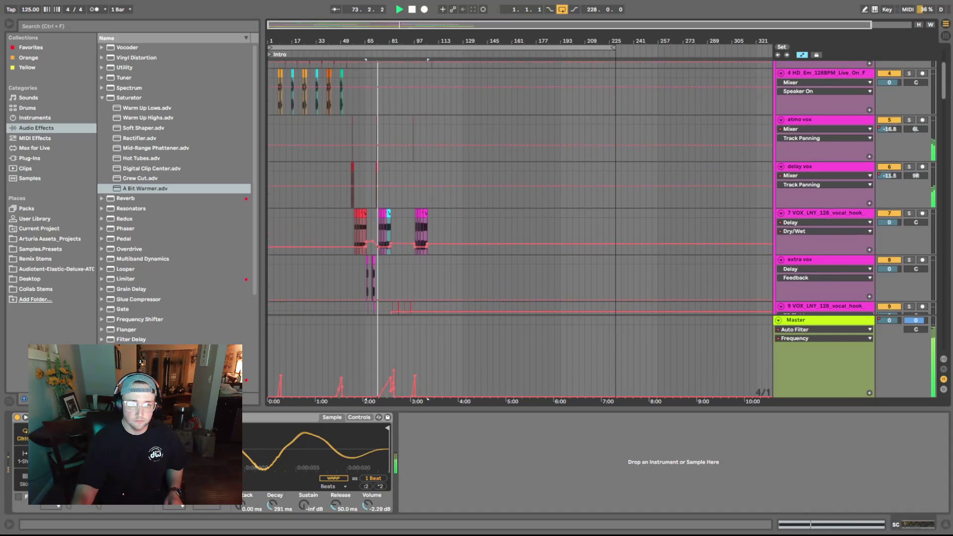
scroll(879, 236, up, 2)
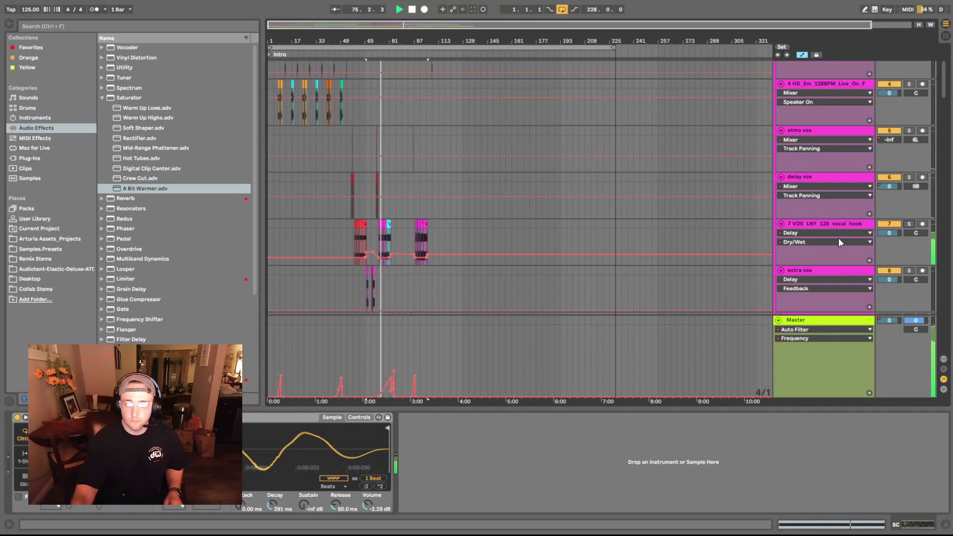
scroll(570, 290, down, 8)
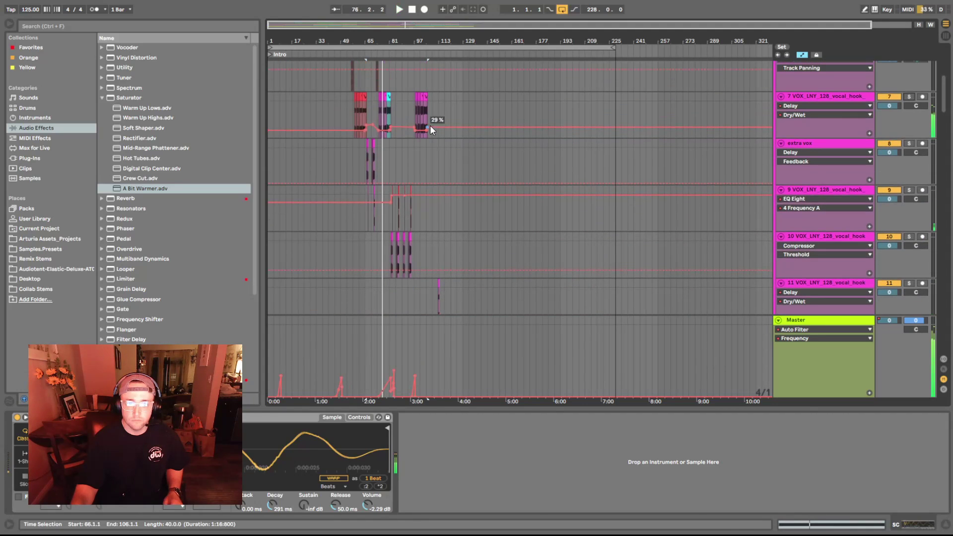
click(445, 119)
mouse_move(843, 531)
mouse_down()
mouse_move(934, 528)
mouse_move(840, 530)
mouse_up()
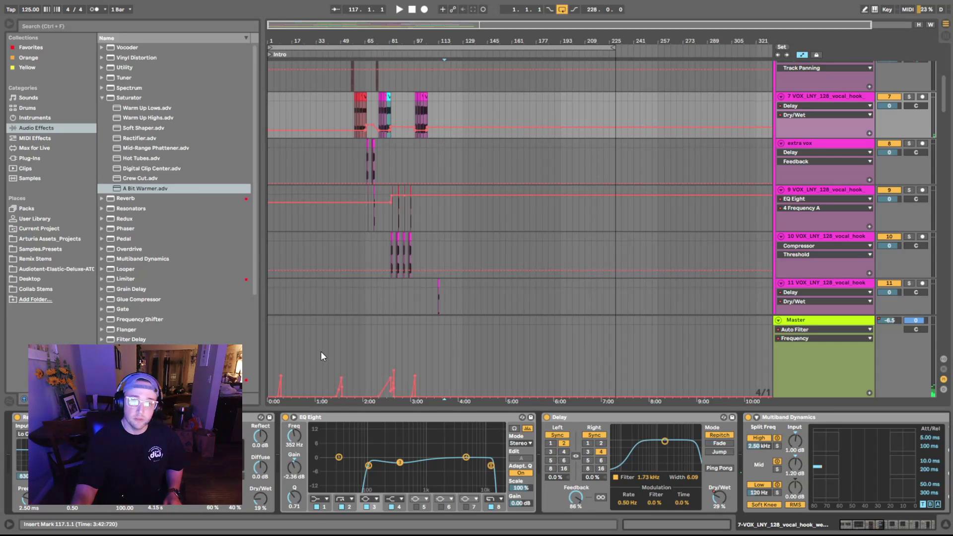
click(451, 104)
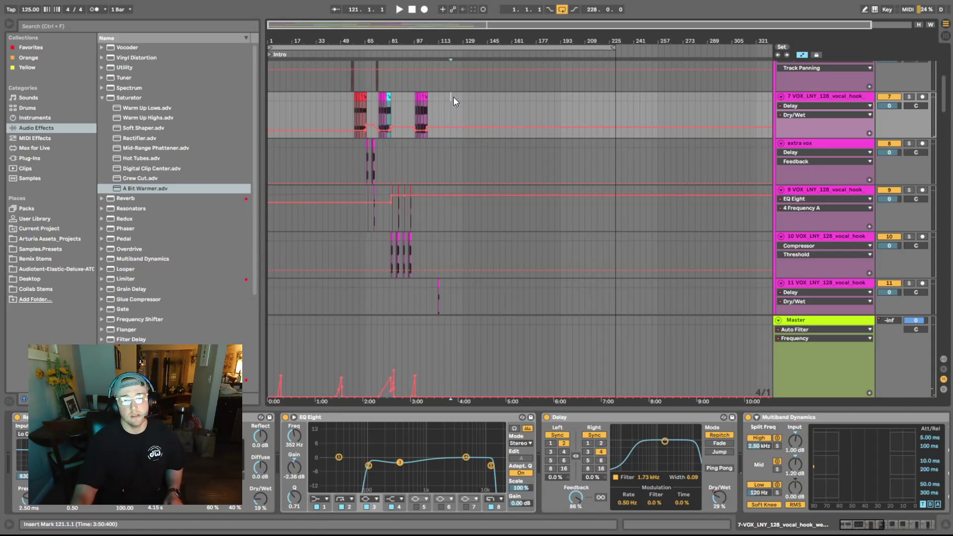
drag(466, 94, 476, 97)
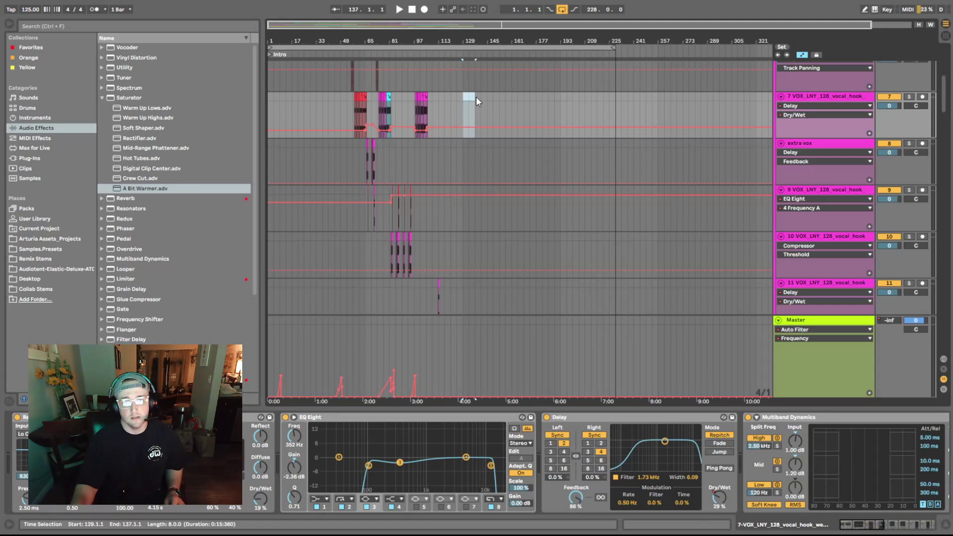
shift+click(451, 96)
click(467, 101)
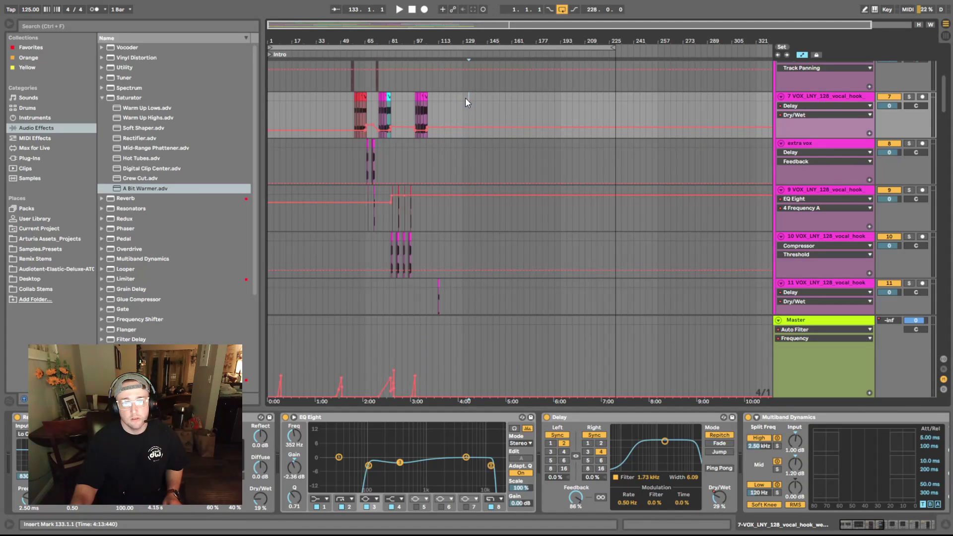
drag(453, 99, 475, 99)
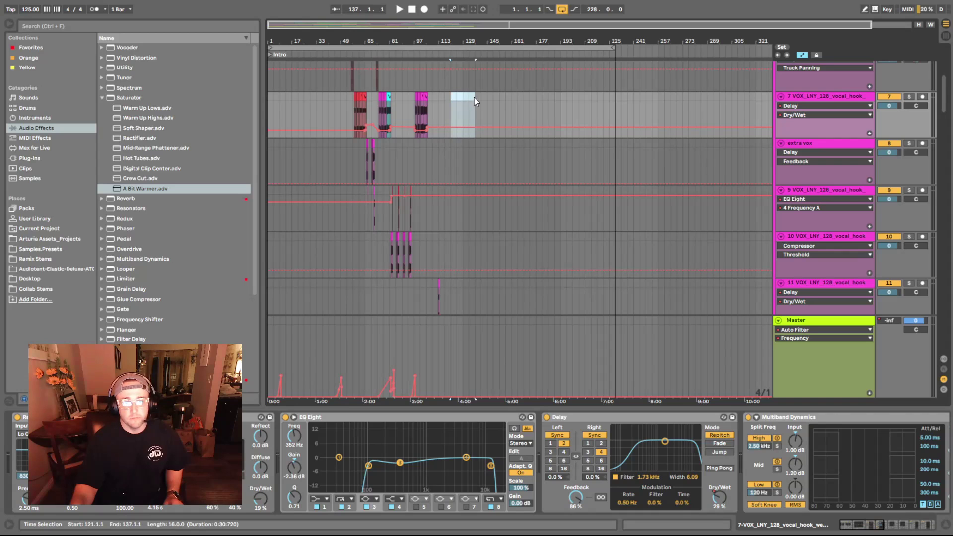
click(481, 174)
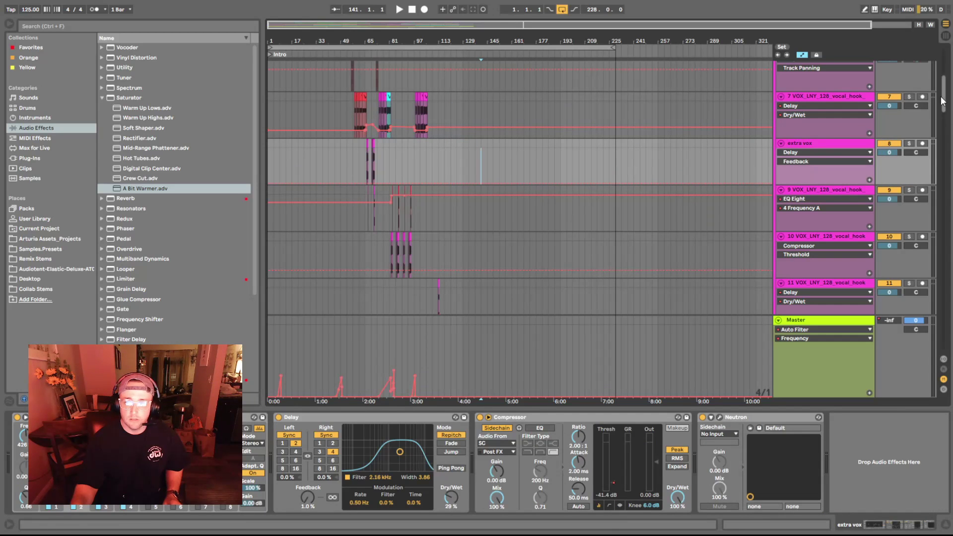
Step: Show the Master track's devices and examine the chain from its Multiband Dynamics and Glue Compressors through to EQ Eight
scroll(940, 102, down, 20)
click(863, 329)
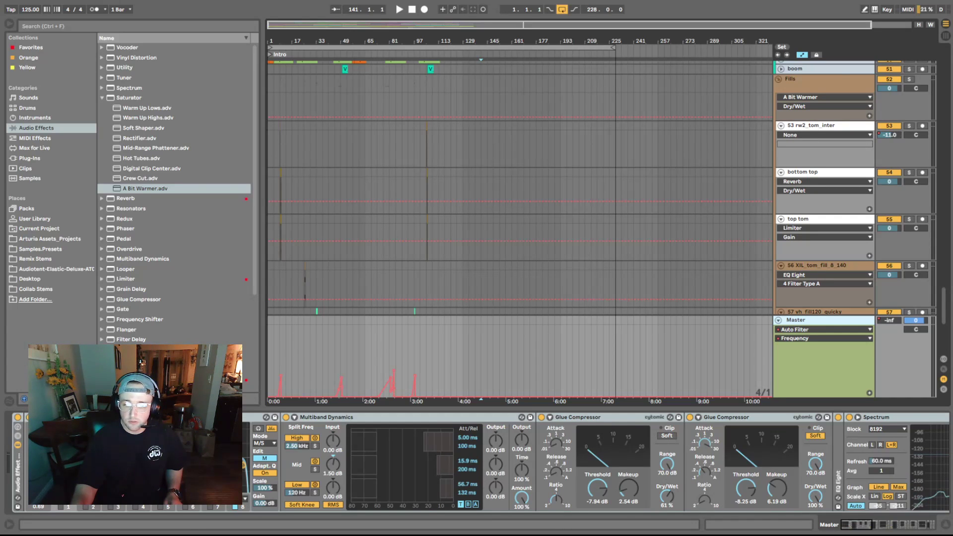
drag(868, 532, 883, 530)
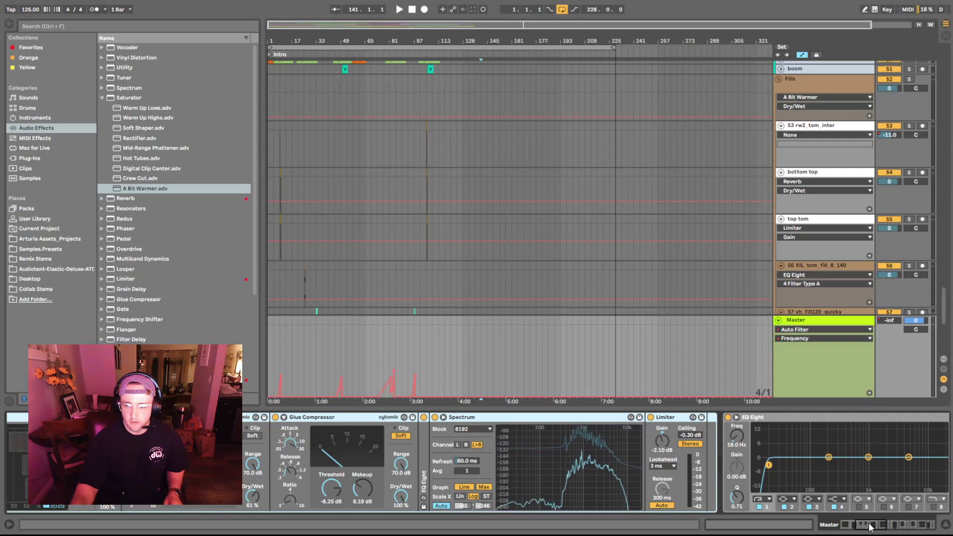
scroll(837, 490, right, 5)
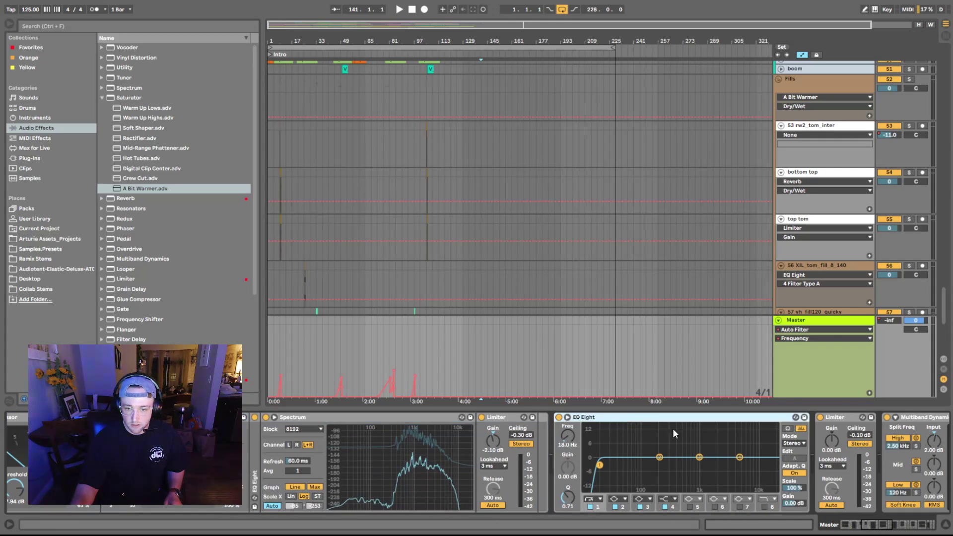
drag(853, 526, 890, 528)
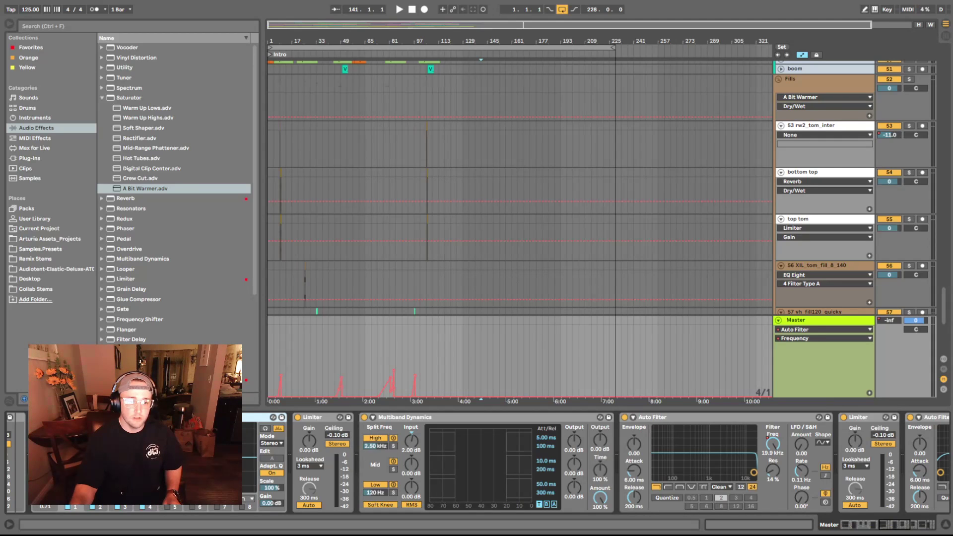
Step: Examine the rest of the Master chain, from the Limiter and second Multiband Dynamics through the Auto Filters to the final Limiters
click(308, 418)
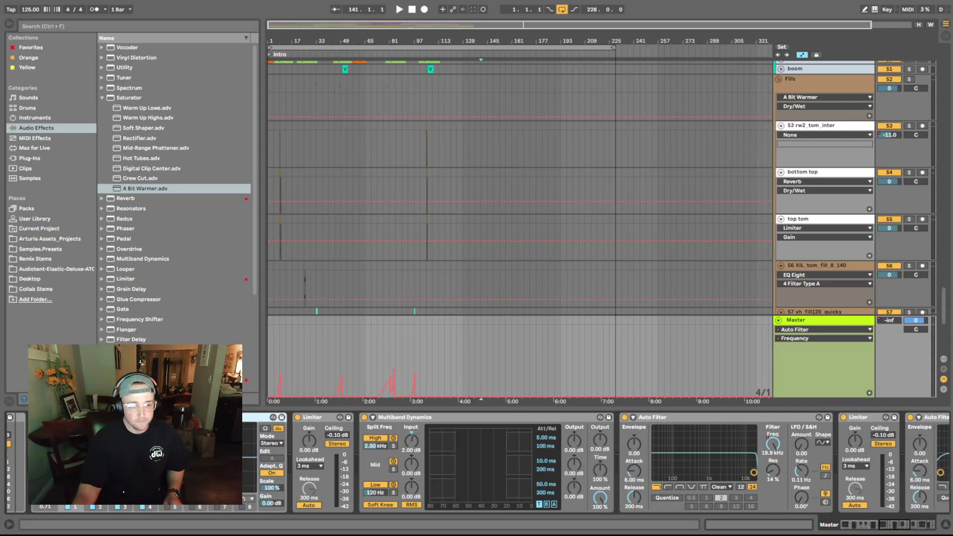
click(328, 421)
click(388, 421)
drag(885, 527, 899, 527)
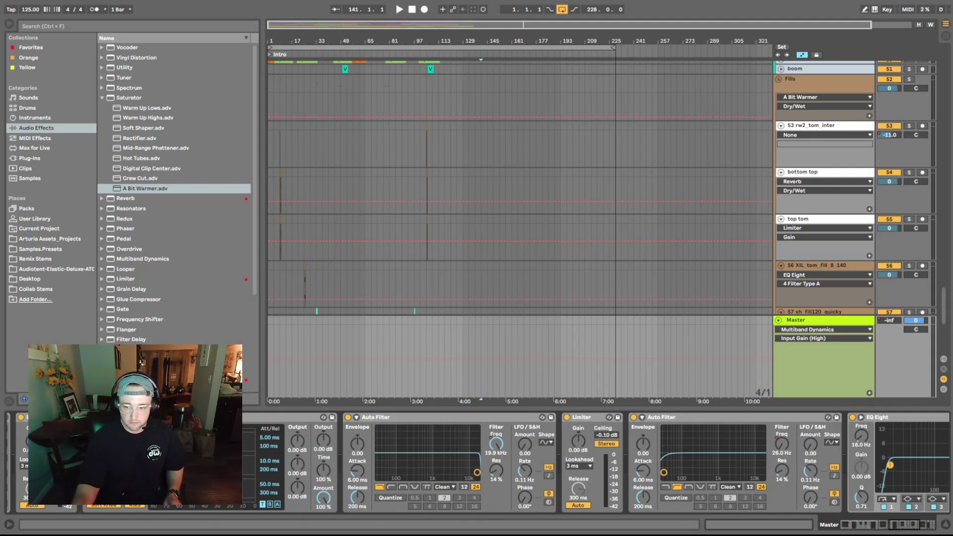
drag(887, 529, 897, 528)
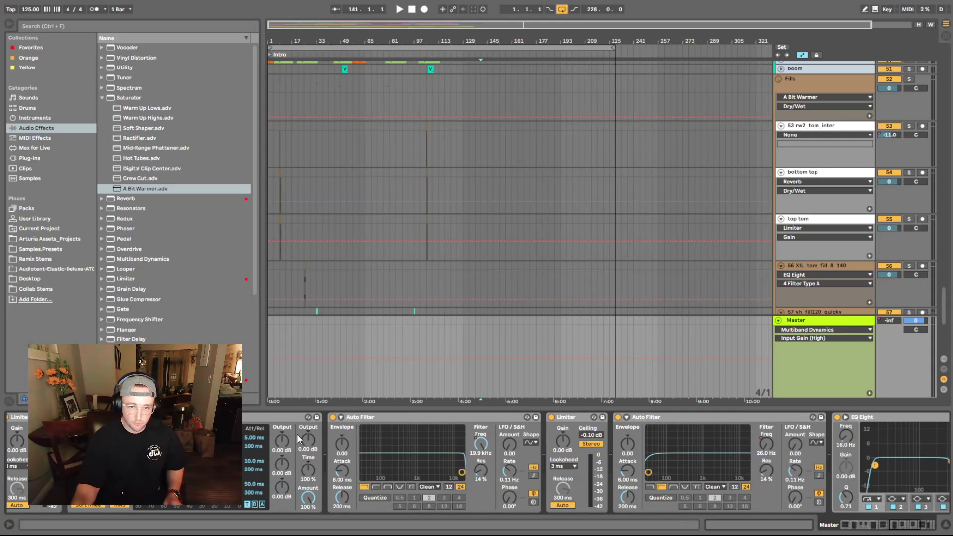
drag(898, 527, 912, 529)
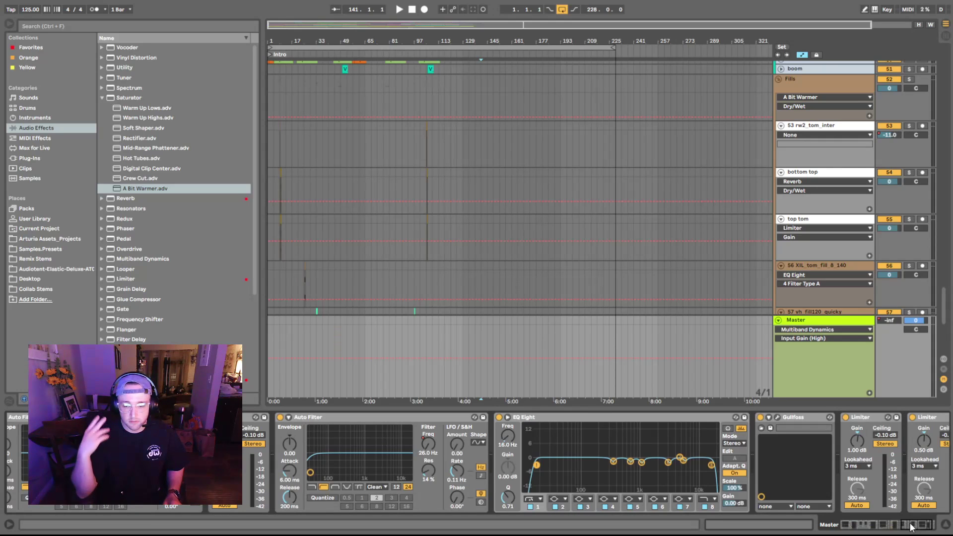
drag(922, 526, 932, 530)
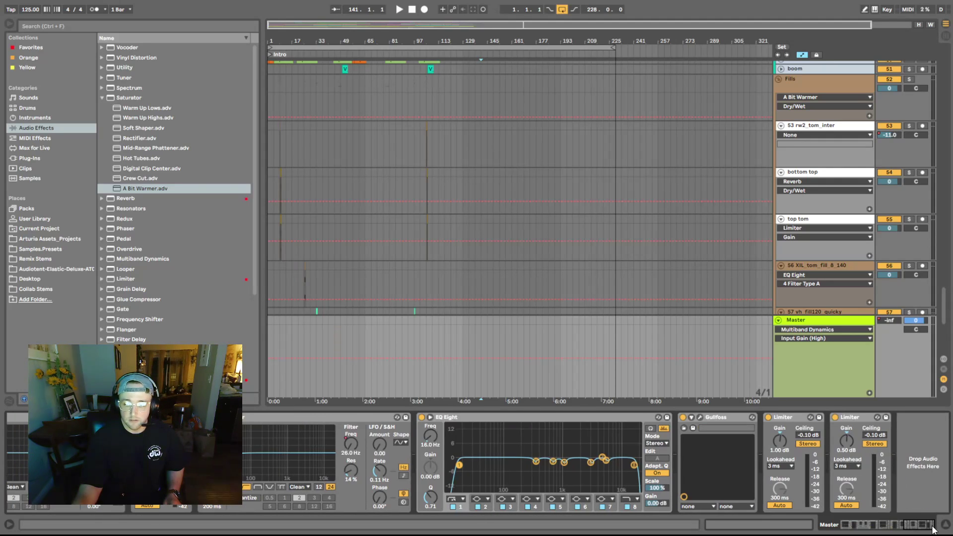
Step: Open the Master track's last EQ Eight in its expanded view and enlarge the curve display to full height
click(446, 417)
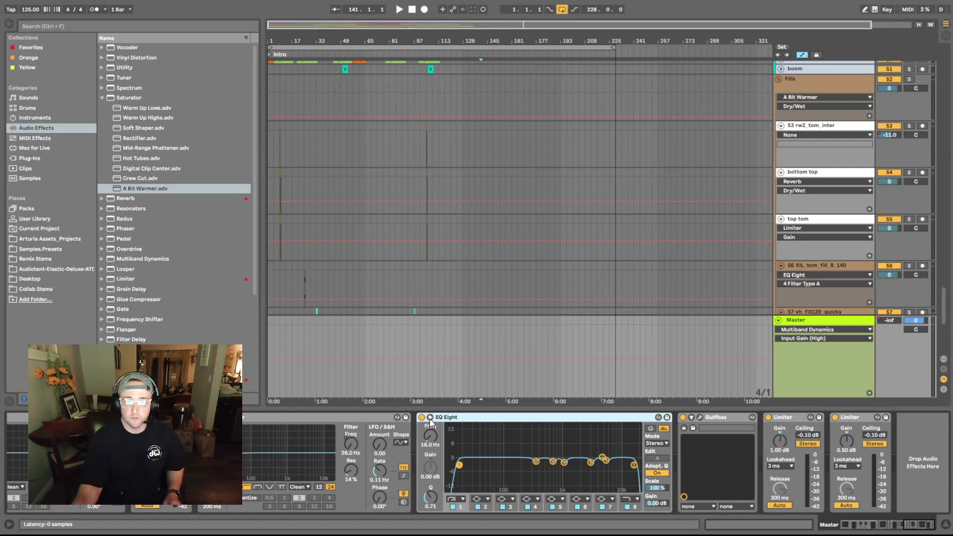
click(431, 418)
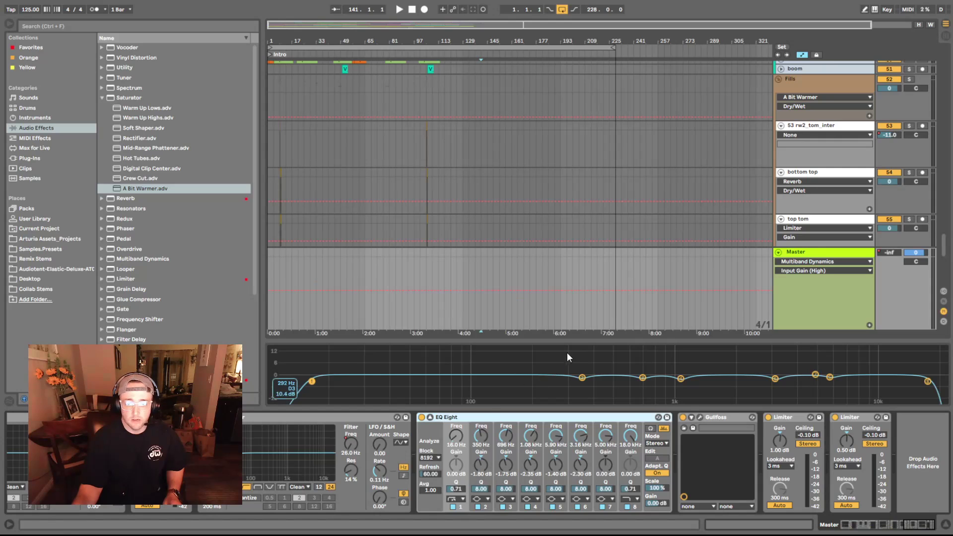
drag(572, 340, 570, 55)
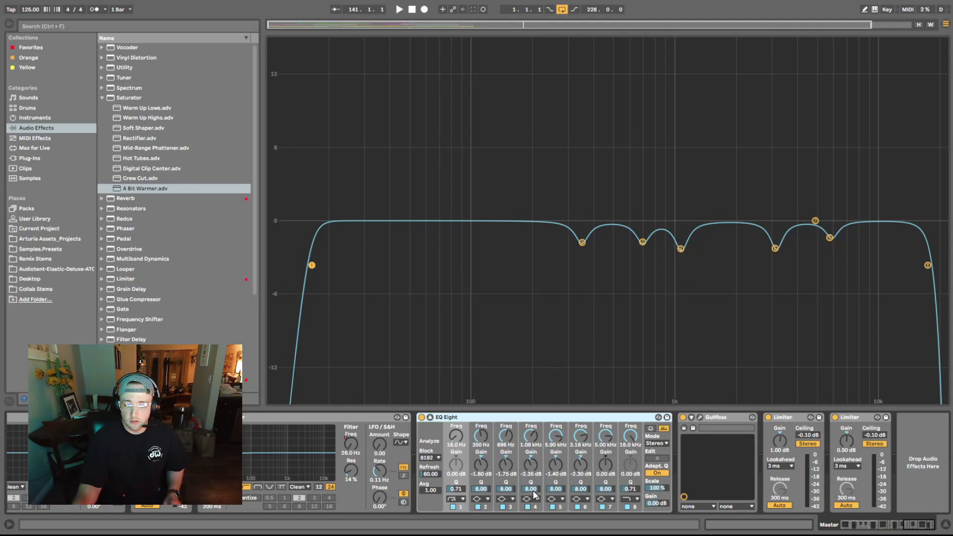
Step: Set the gain of band 2 in the Master EQ Eight to -1.90 dB and turn on audition mode
click(482, 489)
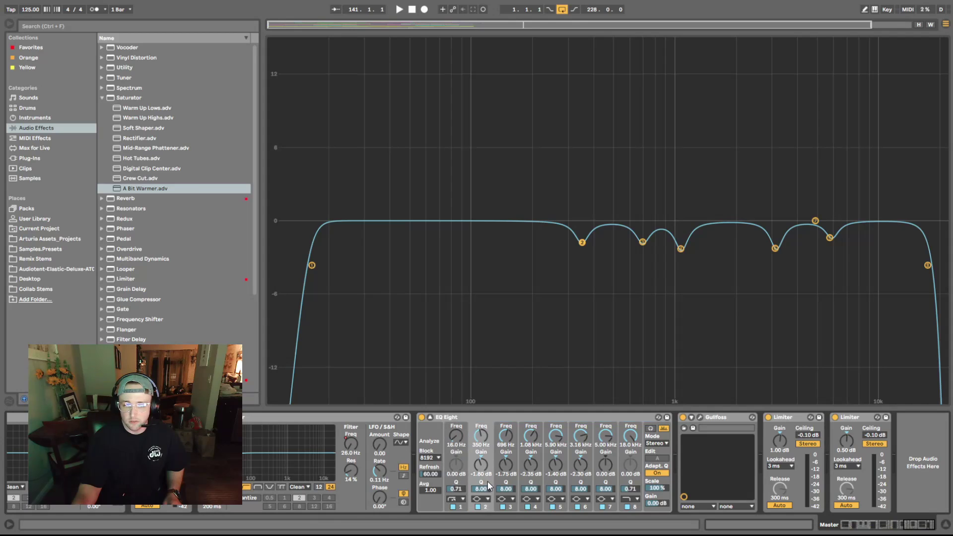
mouse_move(582, 242)
mouse_down()
mouse_move(581, 266)
mouse_move(581, 250)
mouse_up()
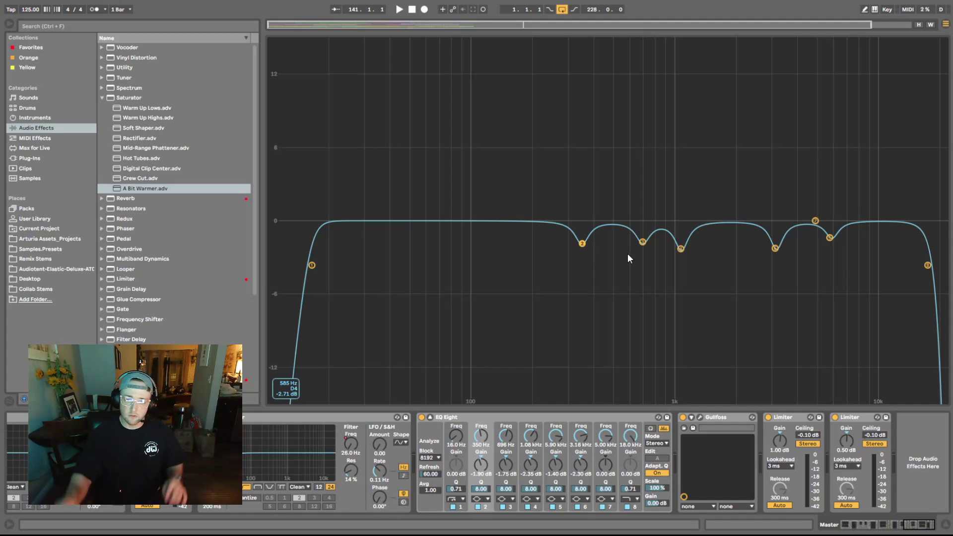
click(651, 429)
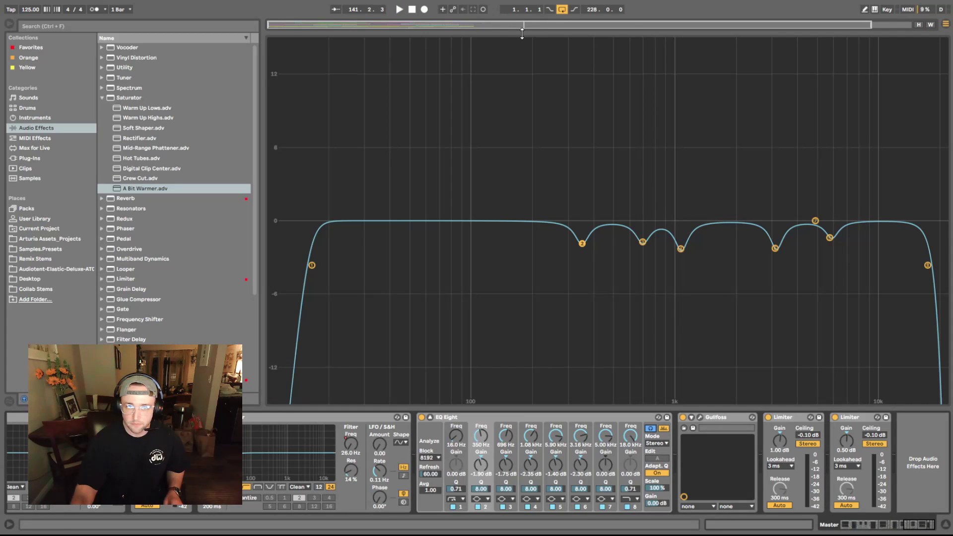
Step: Start playback from around bar 21 and bring the Master track's enlarged EQ Eight curve back into view
click(522, 33)
click(317, 94)
key(space)
click(300, 92)
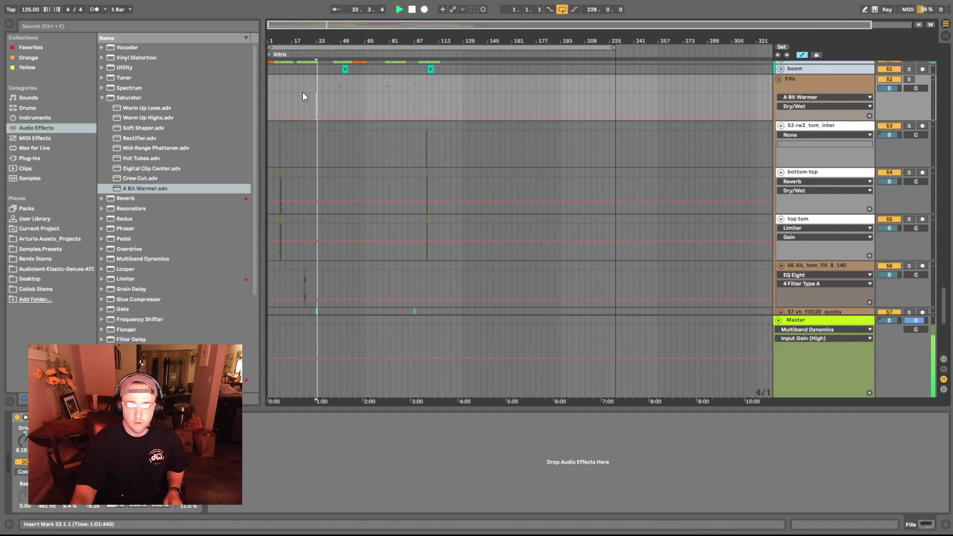
click(804, 330)
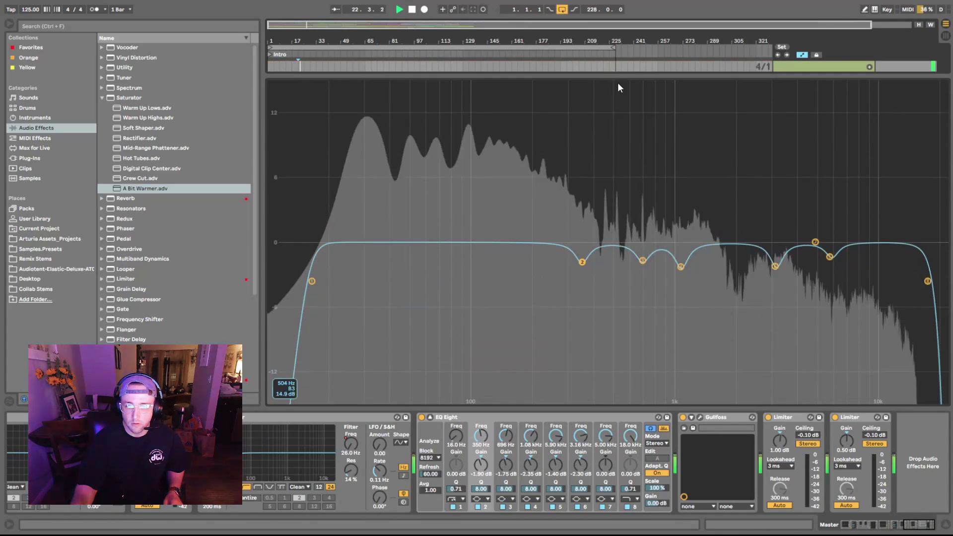
Step: Audition band 2 with a 15 dB boost at 346 Hz, and set it to 341 Hz at -2.58 dB
drag(582, 261, 580, 83)
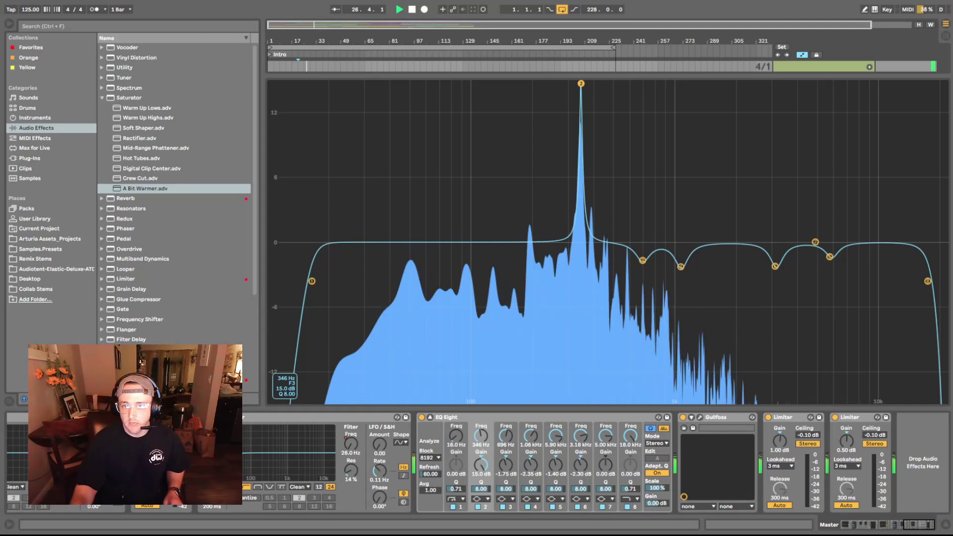
drag(581, 83, 579, 269)
key(space)
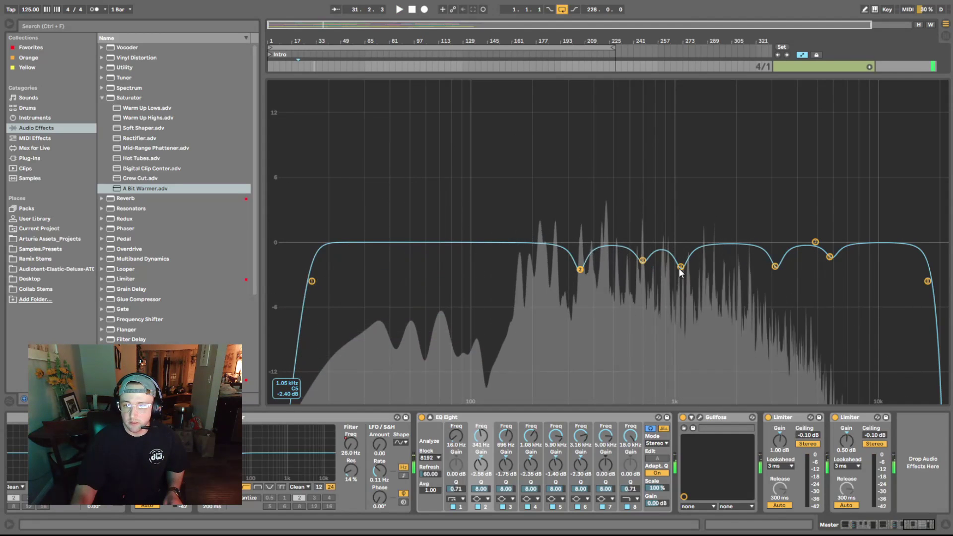
Step: Set band 4 of the Master EQ Eight to 1.11 kHz at -2.48 dB and band 6 to 3.05 kHz at -2.28 dB
key(space)
mouse_move(680, 267)
mouse_down()
mouse_move(683, 83)
mouse_move(683, 268)
mouse_up()
mouse_move(779, 266)
mouse_down()
mouse_move(770, 83)
mouse_move(772, 266)
mouse_up()
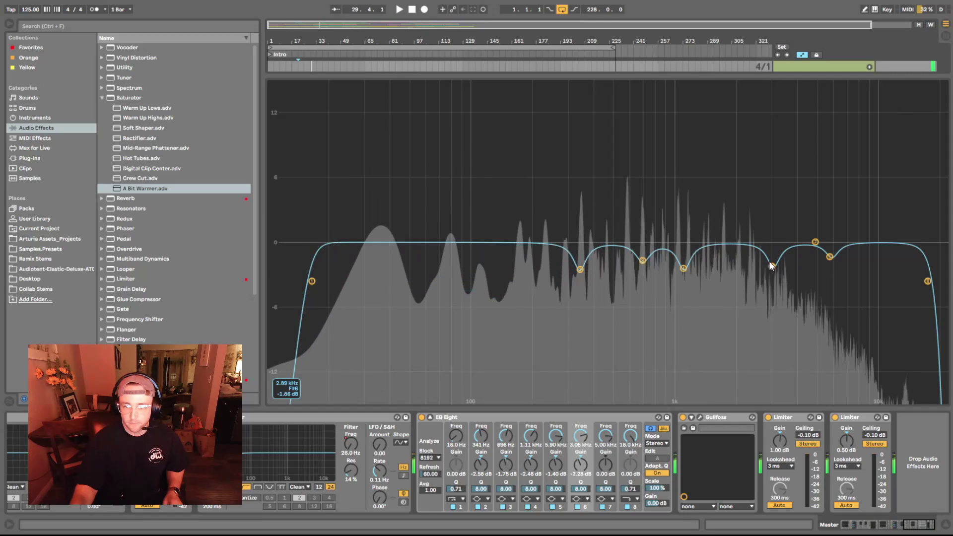
Step: Collapse the enlarged EQ Eight display to return to the arrangement, and select the Master track
drag(629, 73, 627, 481)
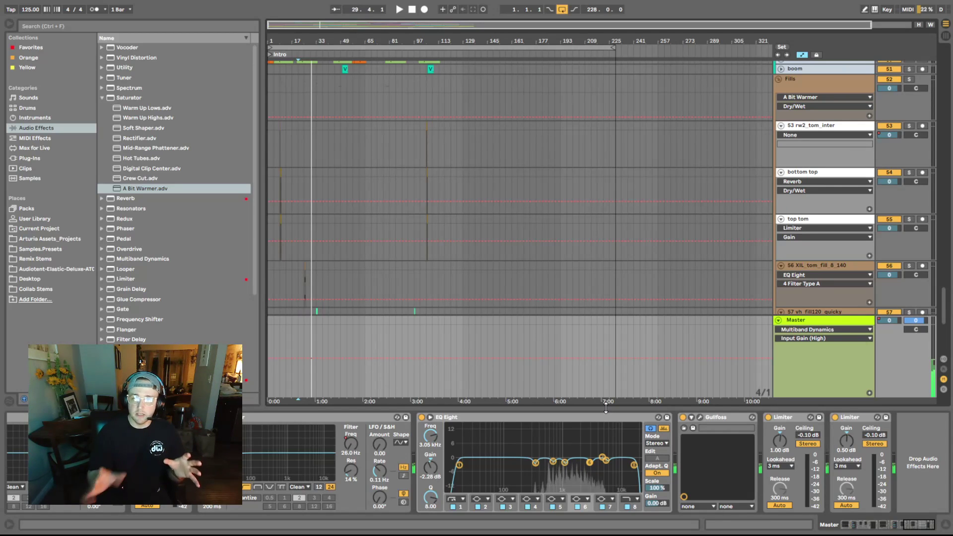
click(838, 322)
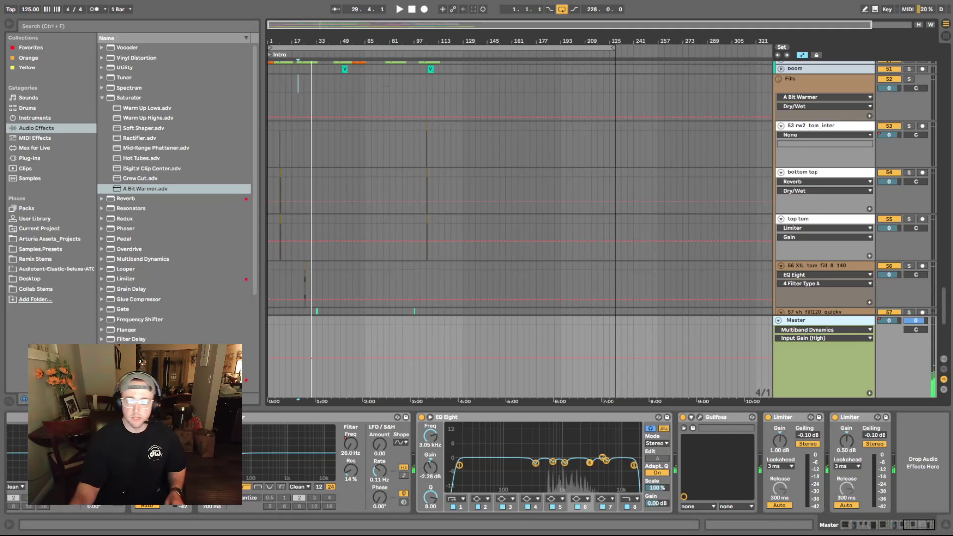
Step: Return to the sidechain and vocal tracks, enlarge the song on the timeline, and narrow the browser to widen the arrangement
drag(943, 300, 942, 267)
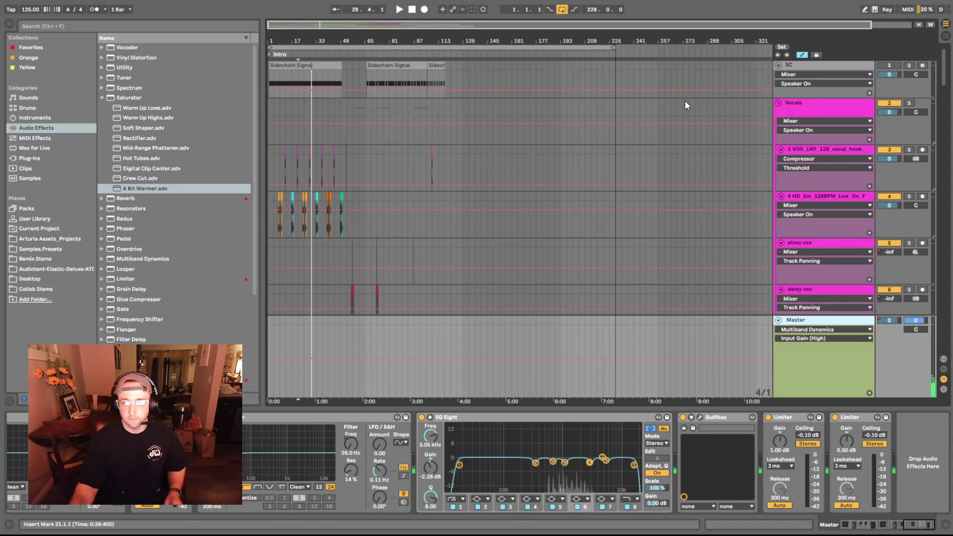
drag(373, 40, 372, 52)
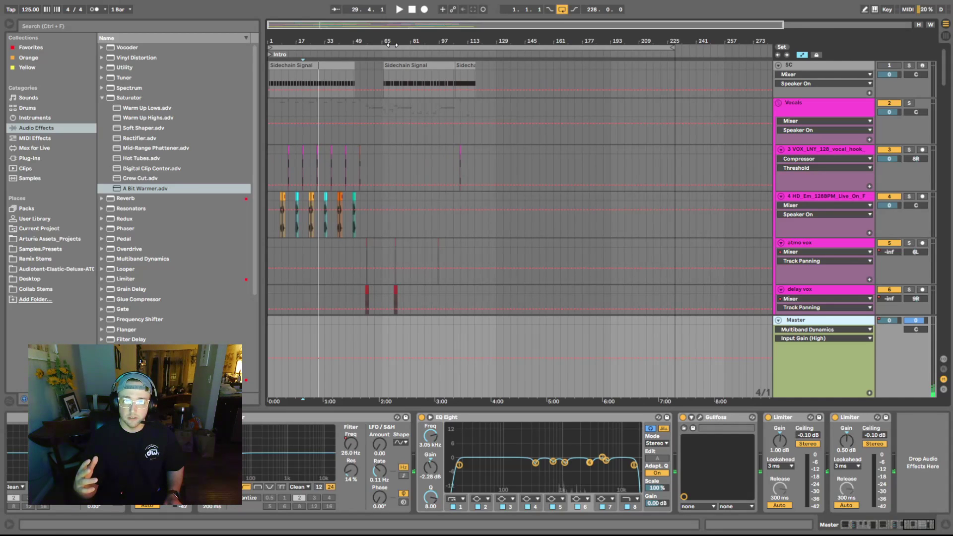
drag(392, 45, 410, 119)
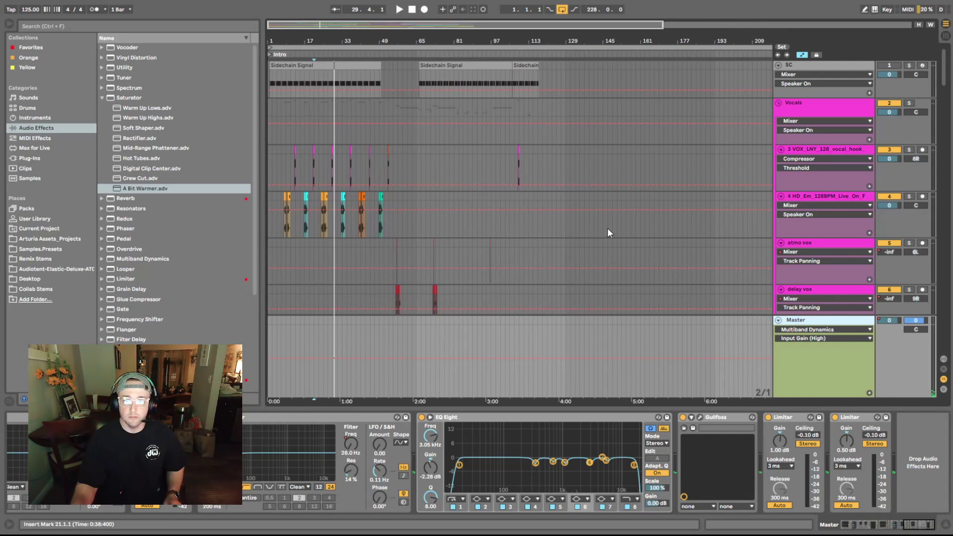
drag(262, 288, 195, 278)
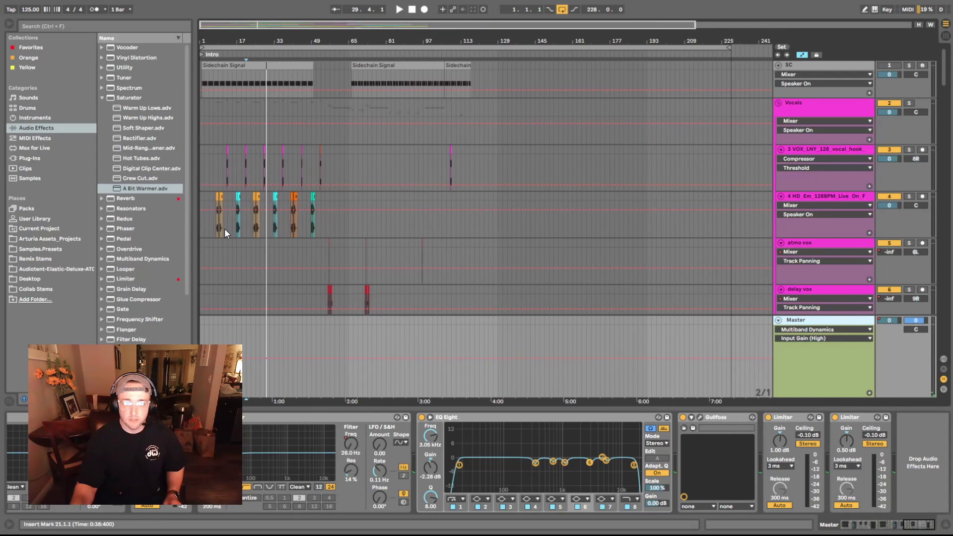
Step: Select the leads group to show its device chain and look through the lead, pluck and piano tracks below it
drag(942, 78, 949, 118)
click(844, 138)
scroll(935, 146, down, 5)
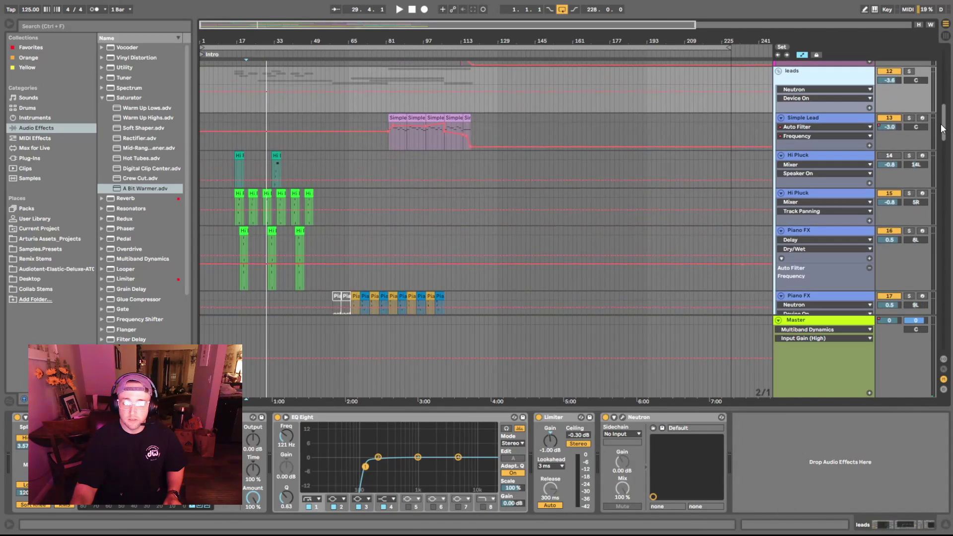
Step: Review the Master chain's EQ Eight and its two Limiters, and bring the last tracks of the arrangement into view
click(840, 321)
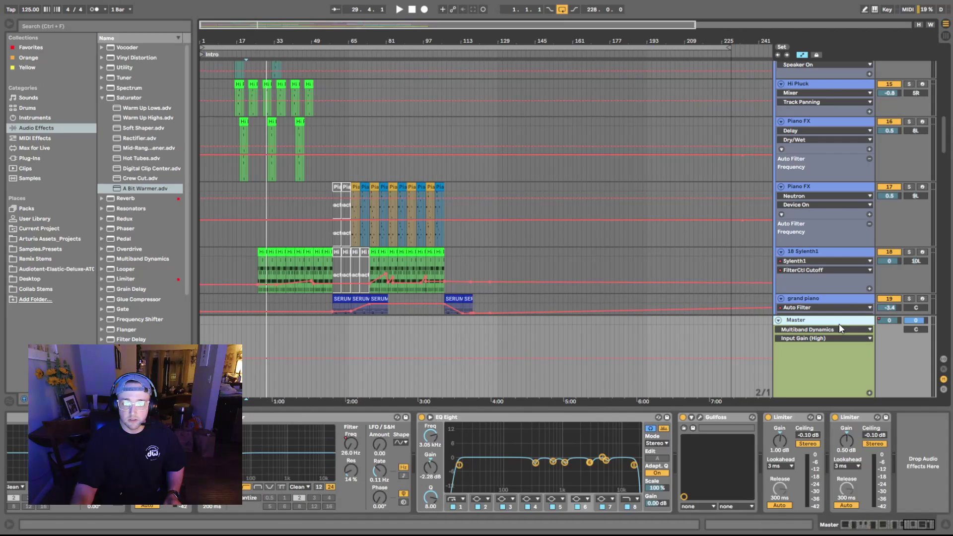
click(551, 421)
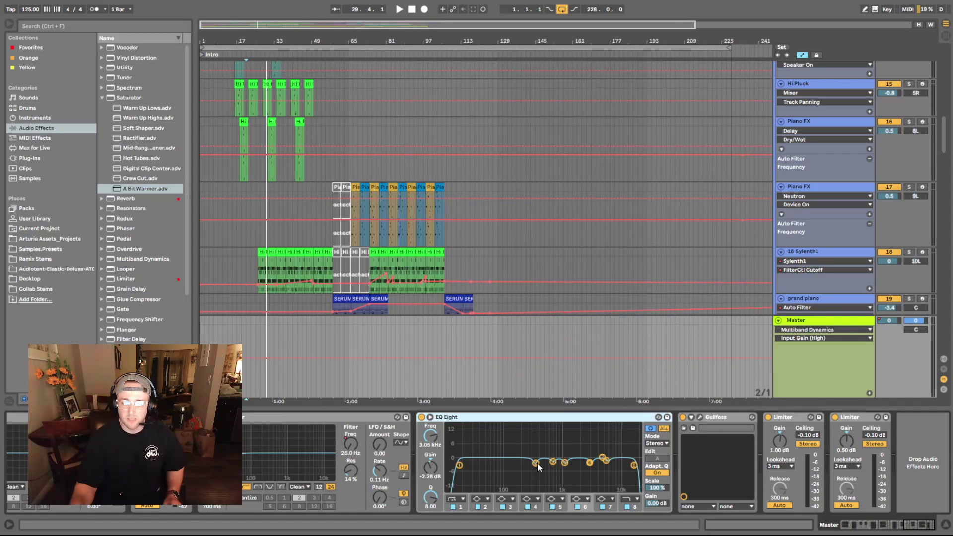
click(798, 417)
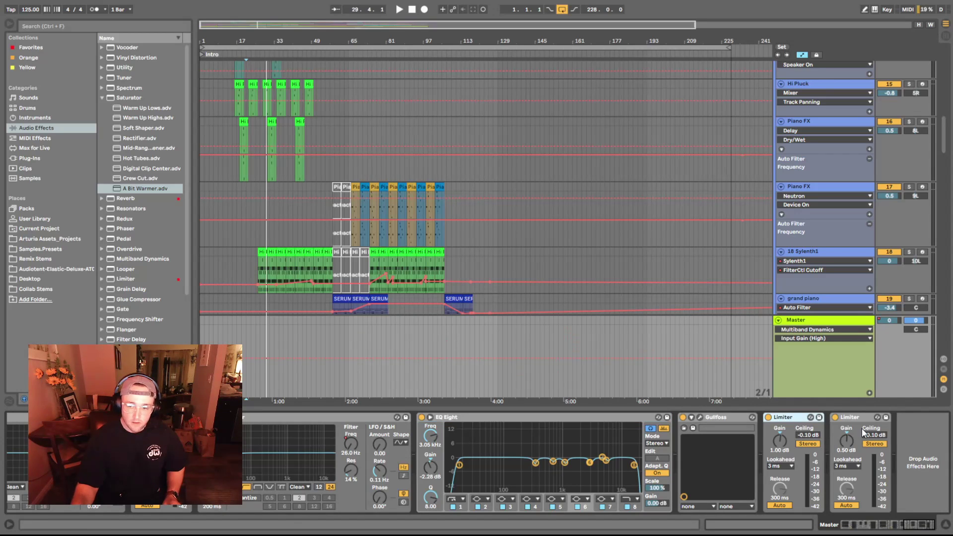
click(861, 418)
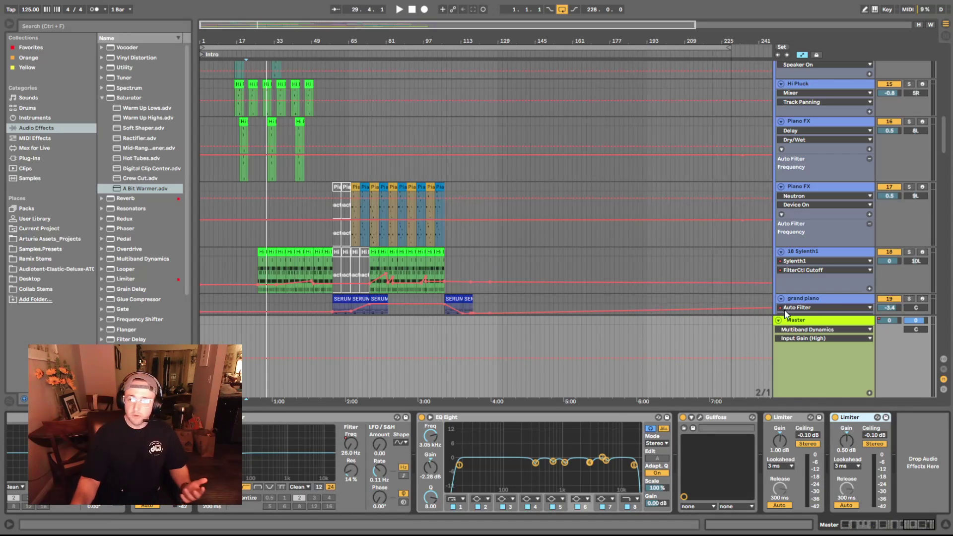
drag(940, 137, 944, 310)
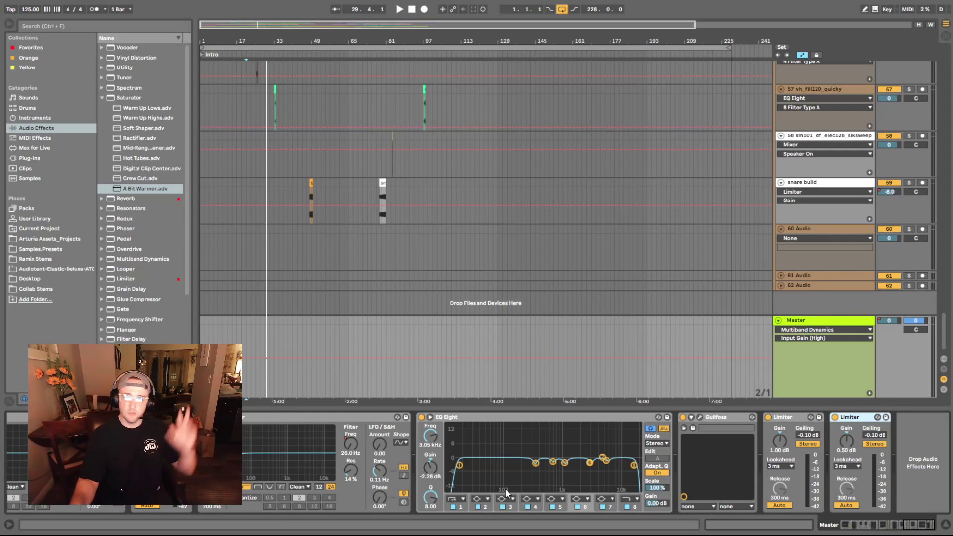